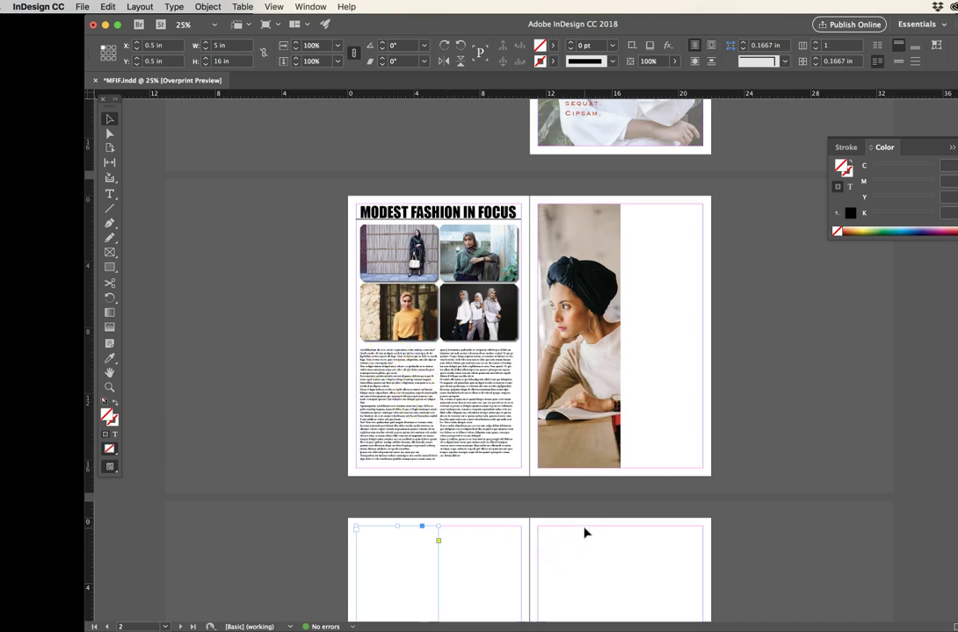
# Step: Draw a text frame about 4.7 by 16 in beside the turbaned woman's portrait and fill it with placeholder text
pyautogui.click(585, 534)
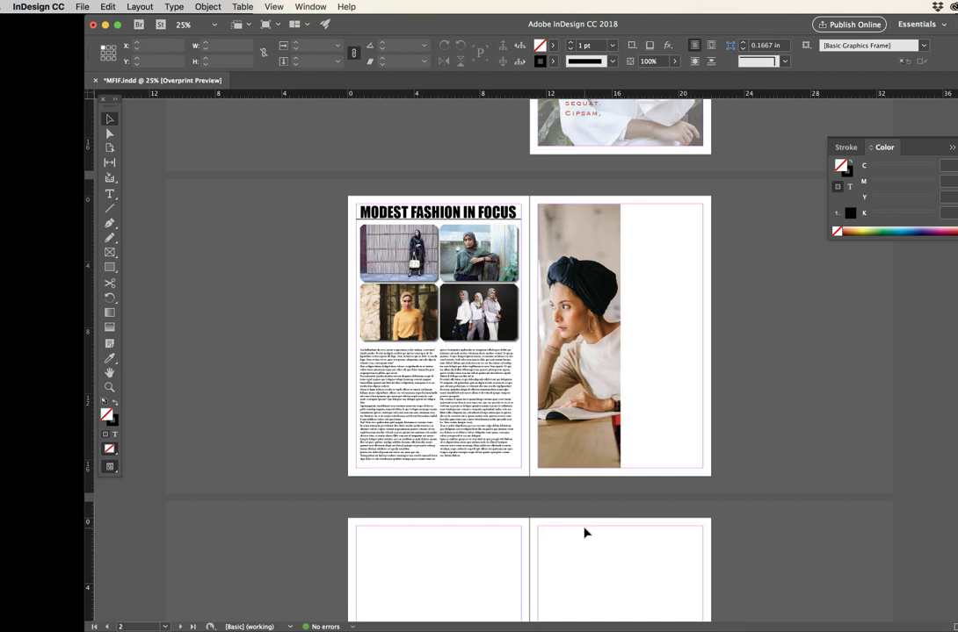
pyautogui.click(703, 322)
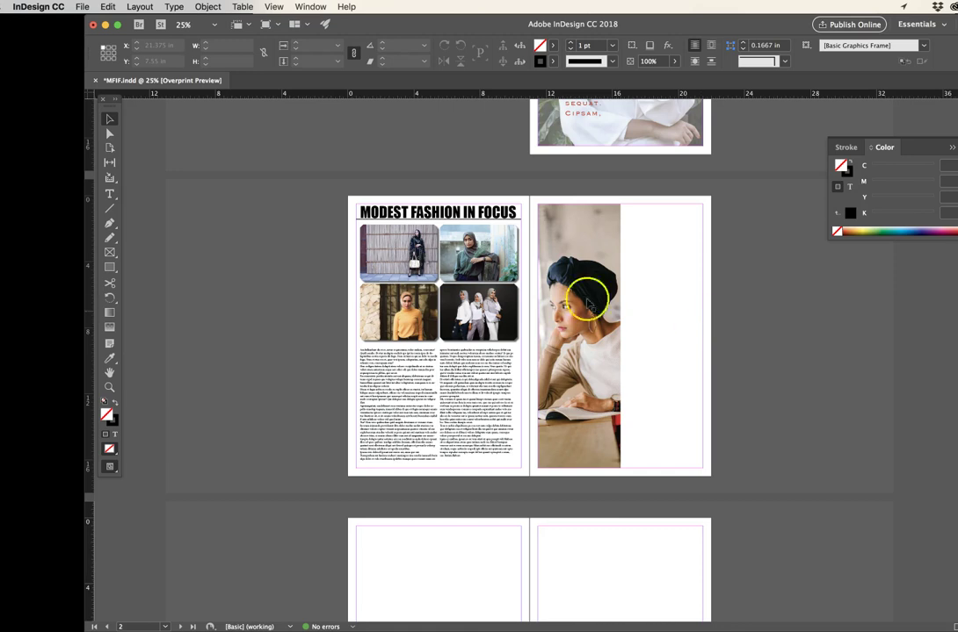
pyautogui.scroll(5, 552, 265)
pyautogui.scroll(-3, 549, 336)
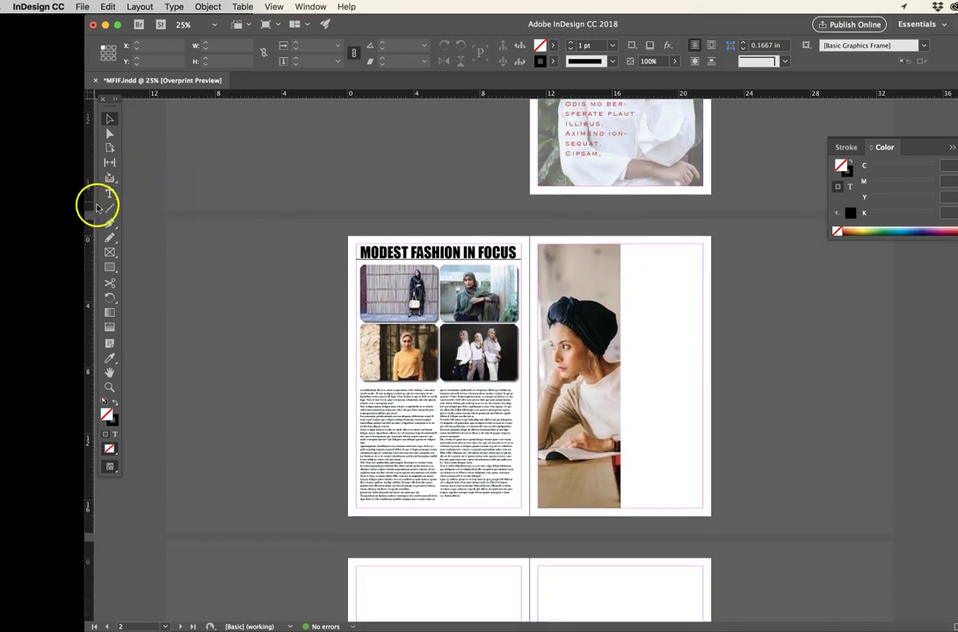
pyautogui.click(110, 193)
pyautogui.moveTo(626, 247); pyautogui.dragTo(704, 509)
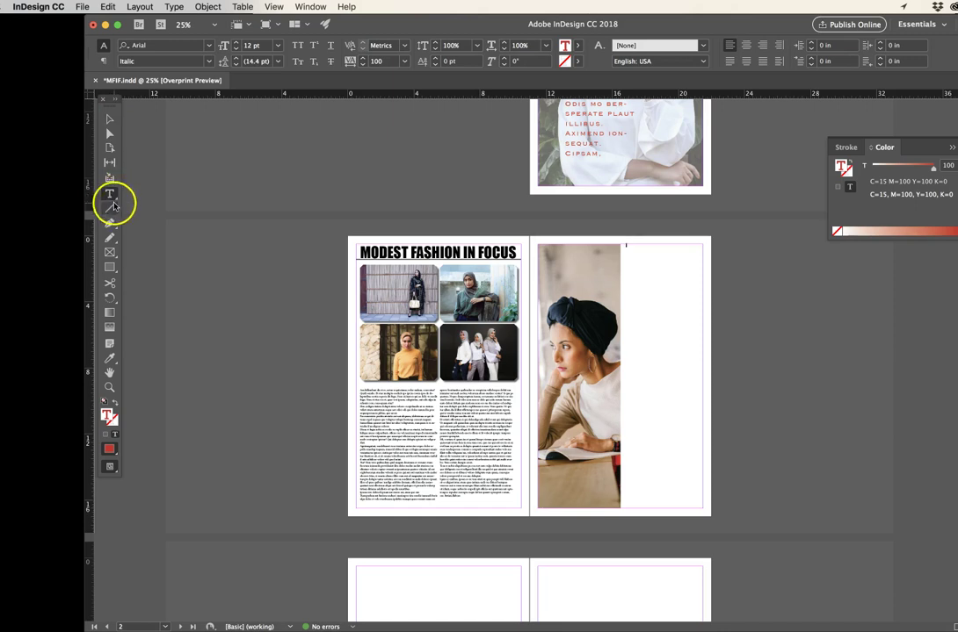
pyautogui.moveTo(442, 25); pyautogui.dragTo(319, 7)
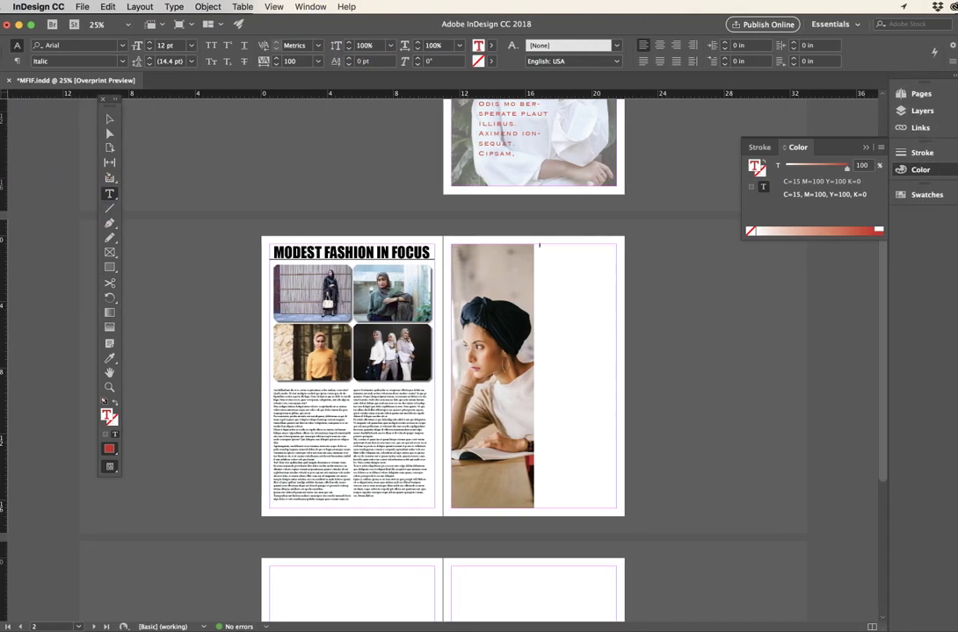
pyautogui.click(173, 6)
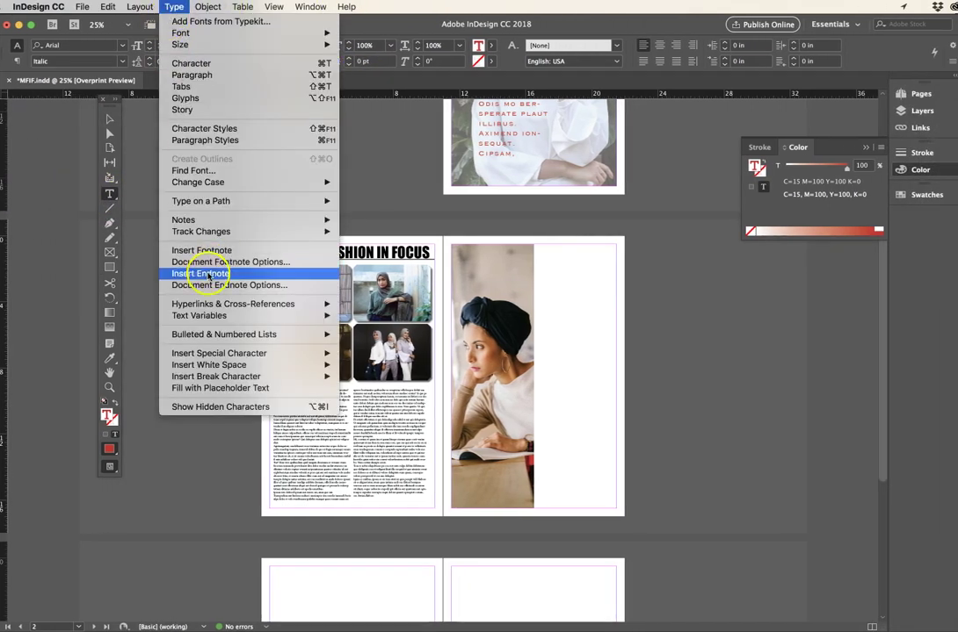
pyautogui.click(210, 388)
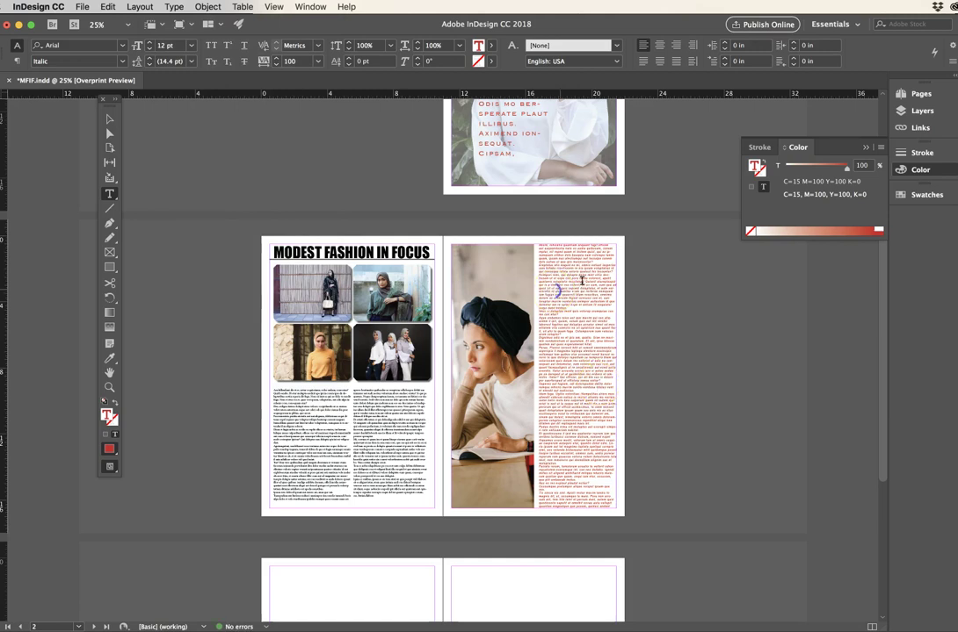
# Step: Recolor all the placeholder text in the new frame to the [Black] swatch and deselect it
pyautogui.press('super+a')
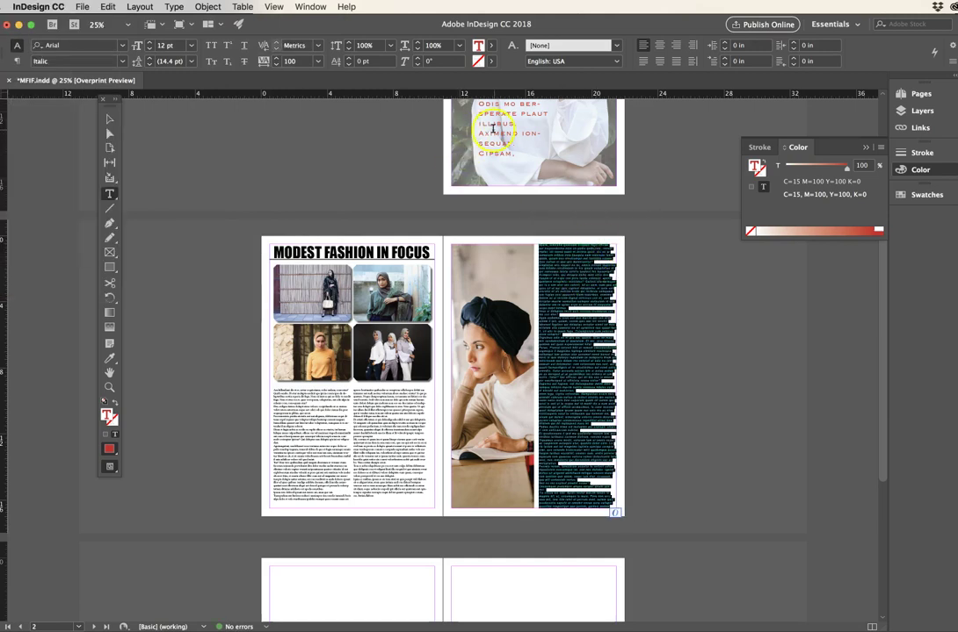
pyautogui.click(478, 45)
pyautogui.click(384, 123)
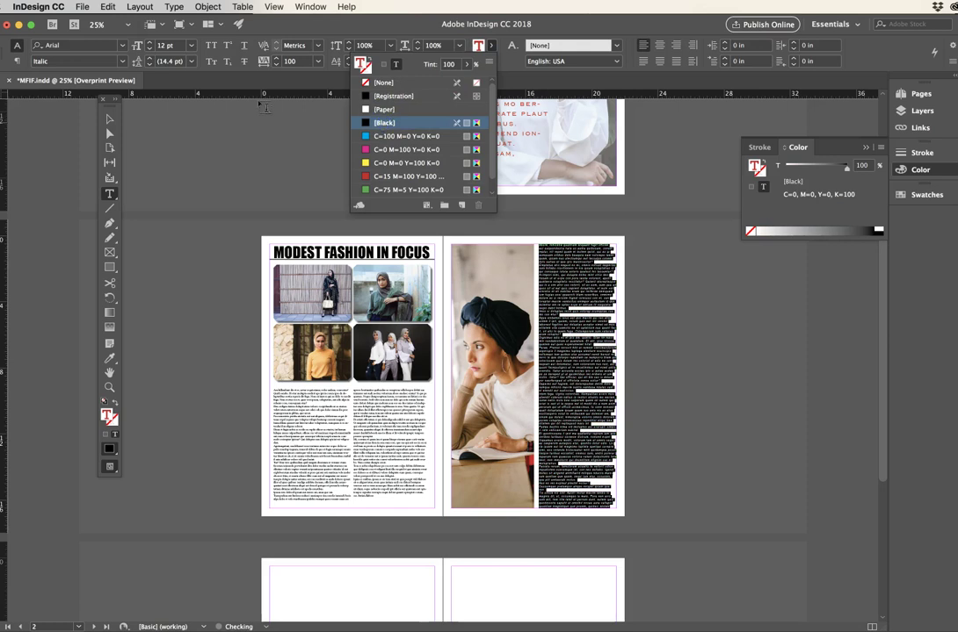
pyautogui.click(110, 118)
pyautogui.click(179, 124)
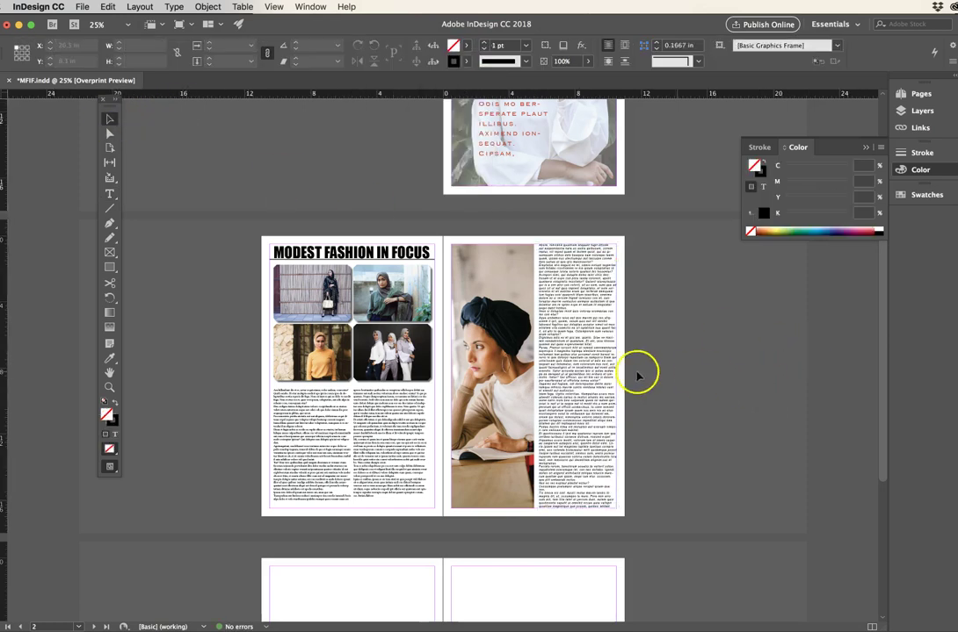
# Step: Select the text frame beside the portrait and switch to the Type tool for editing its text
pyautogui.press('super+equal')
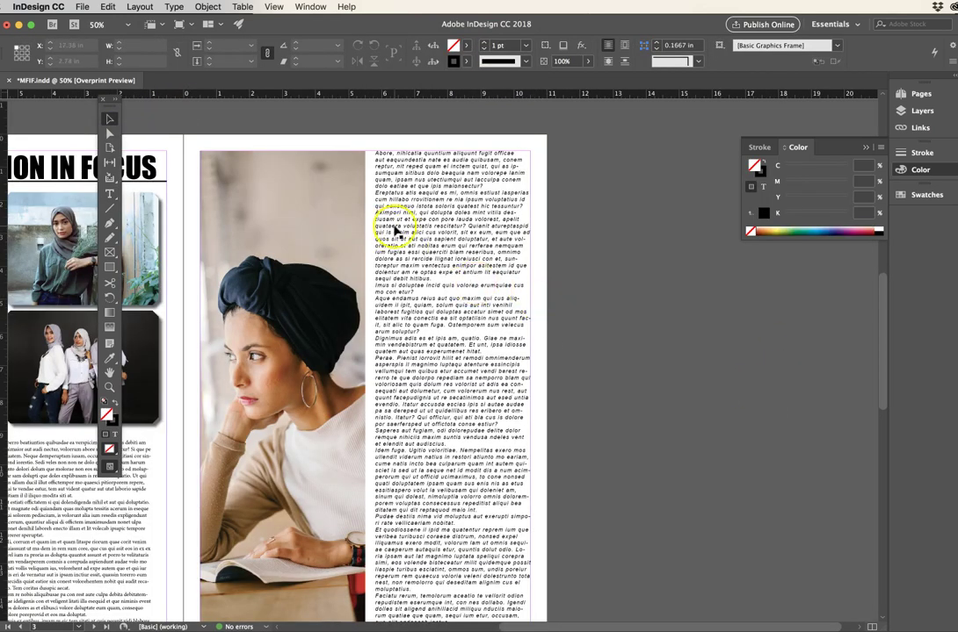
pyautogui.click(437, 227)
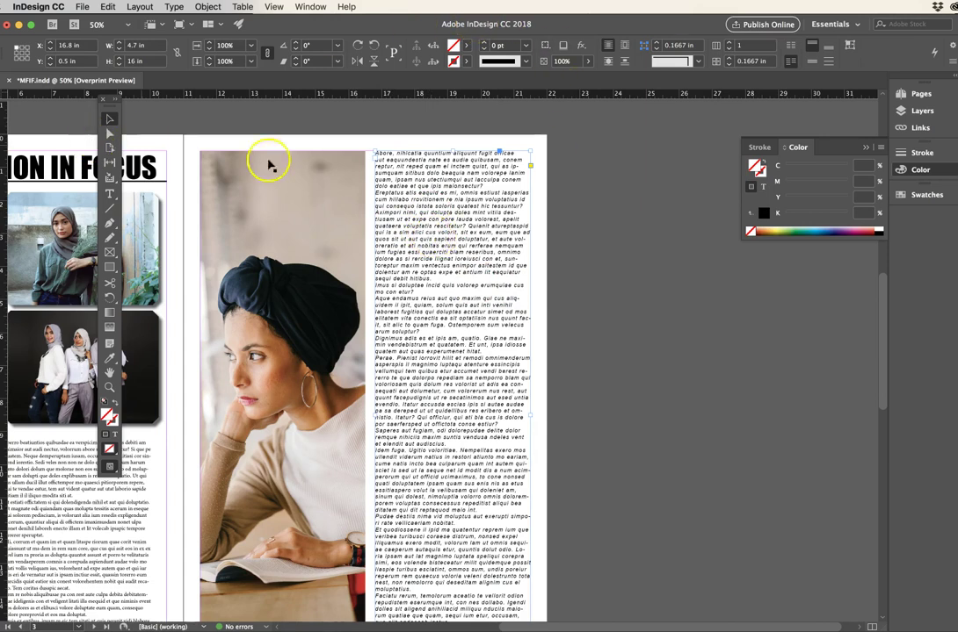
pyautogui.click(109, 193)
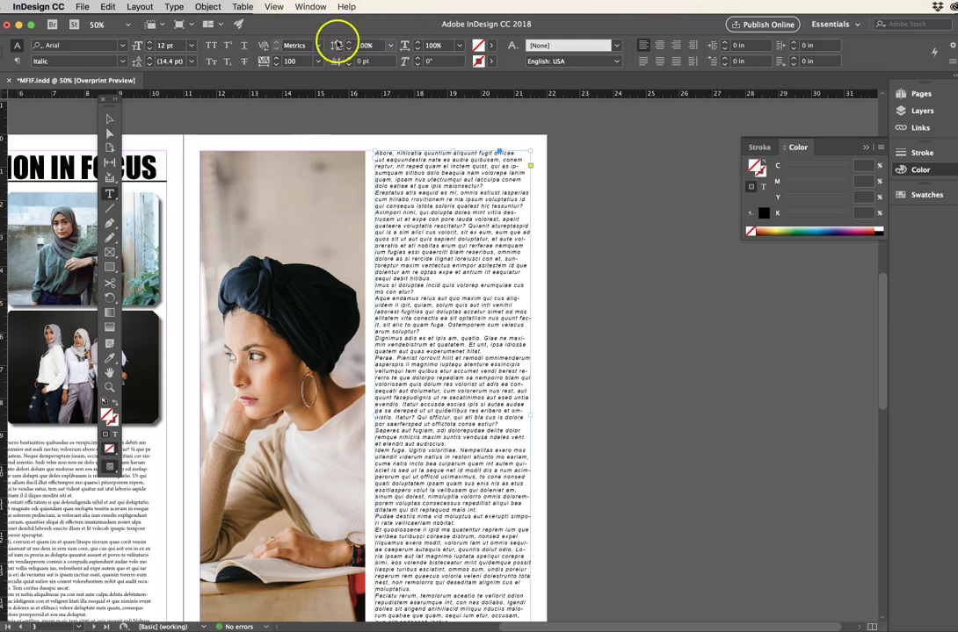
pyautogui.click(313, 6)
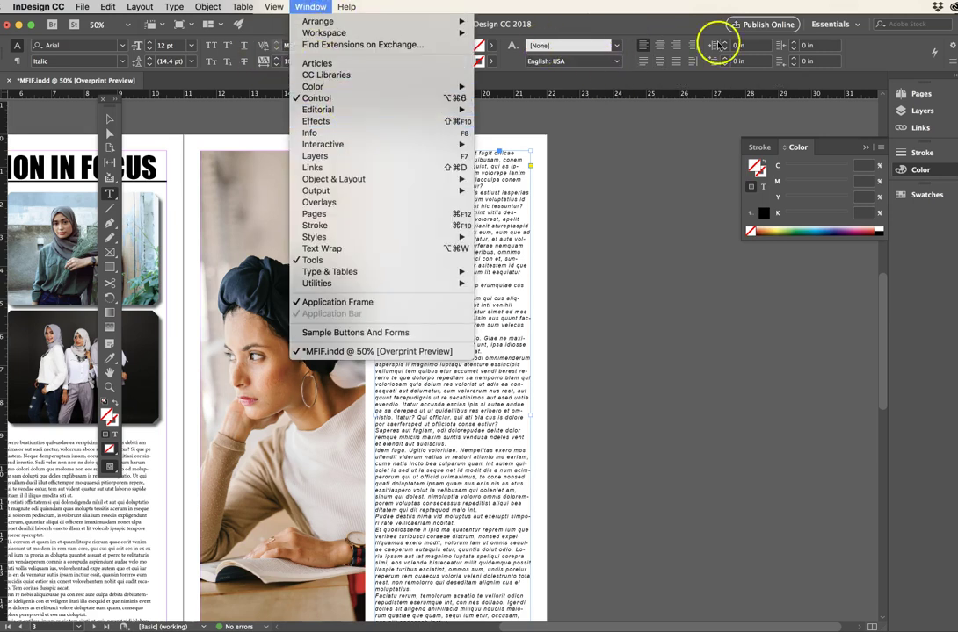
pyautogui.click(668, 28)
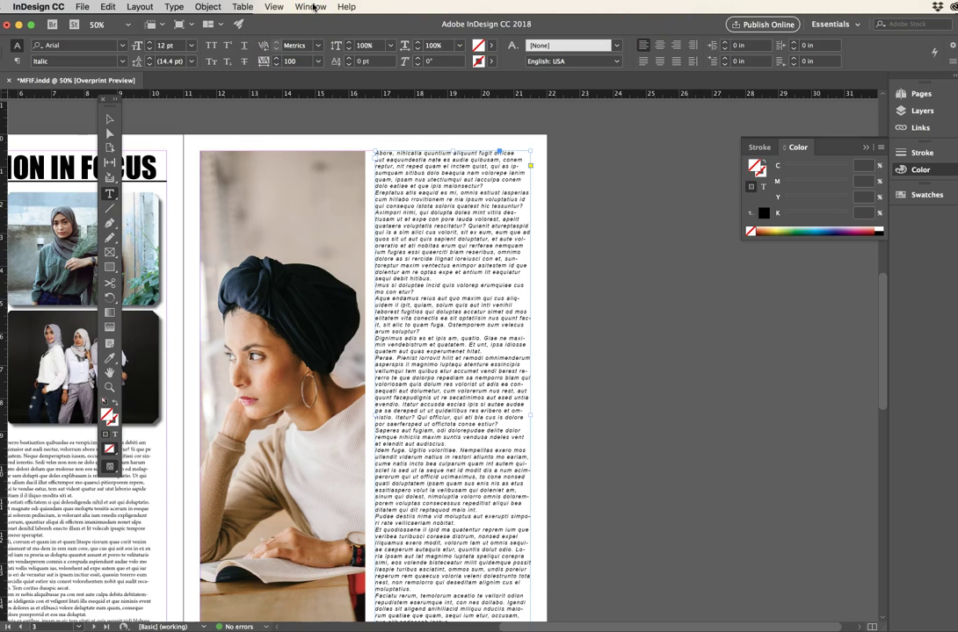
pyautogui.click(313, 8)
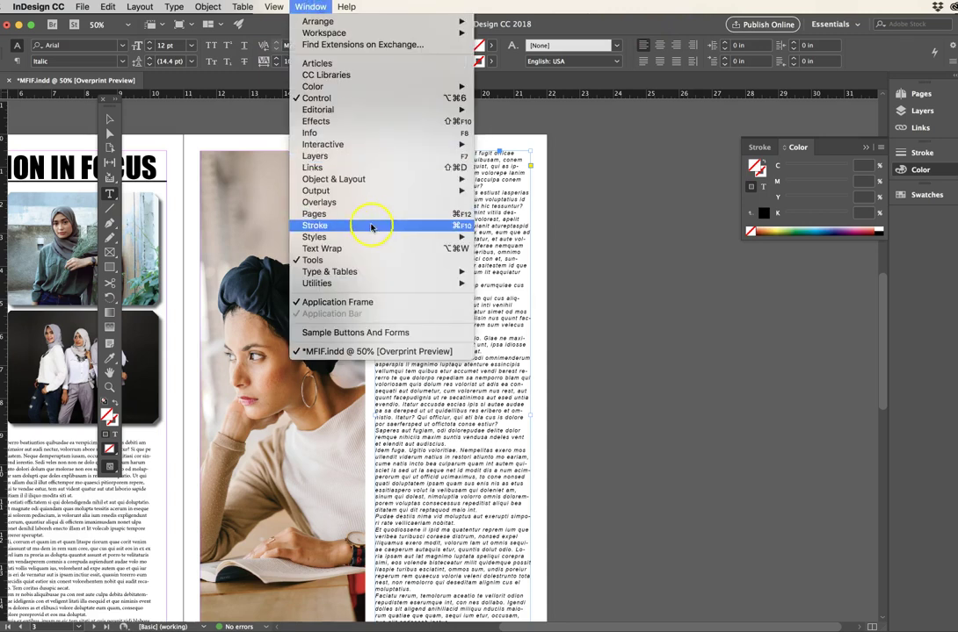
pyautogui.moveTo(371, 271)
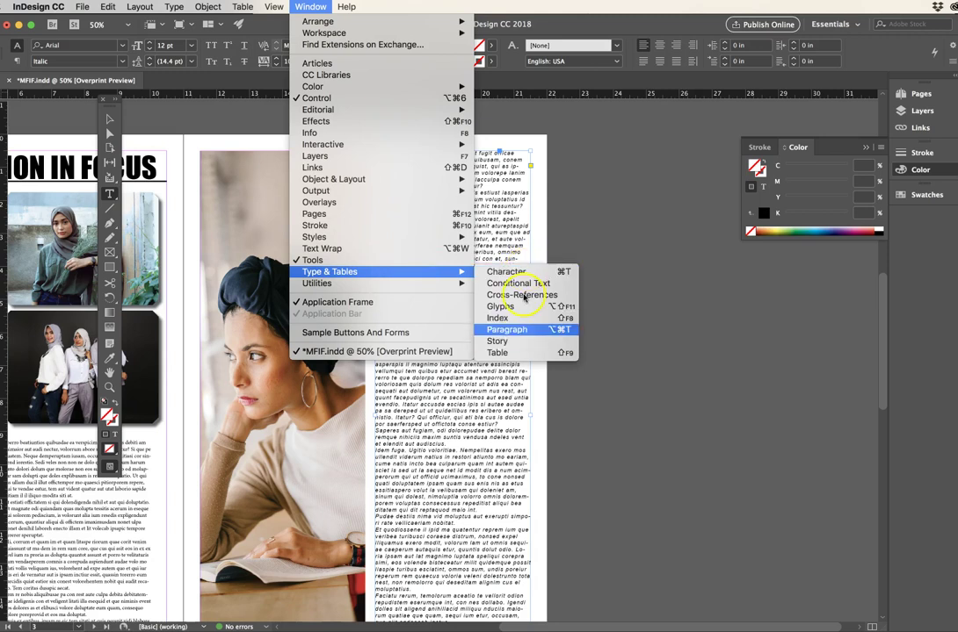
pyautogui.click(574, 23)
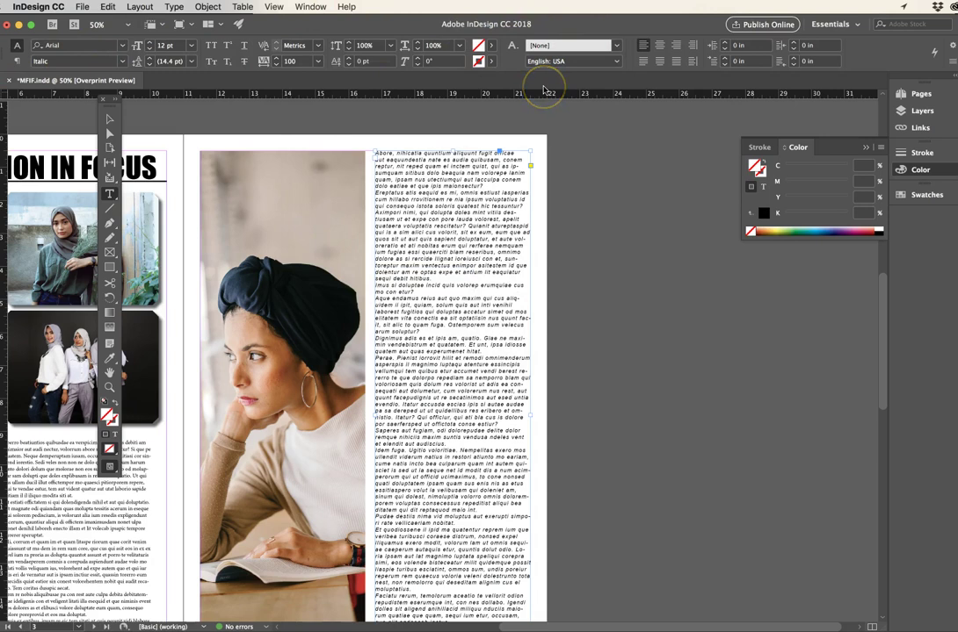
# Step: Split the first word off as the heading "Abore." with a blank line below it, and capitalize the body's first word as "Nihicatia"
pyautogui.click(418, 163)
pyautogui.click(487, 183)
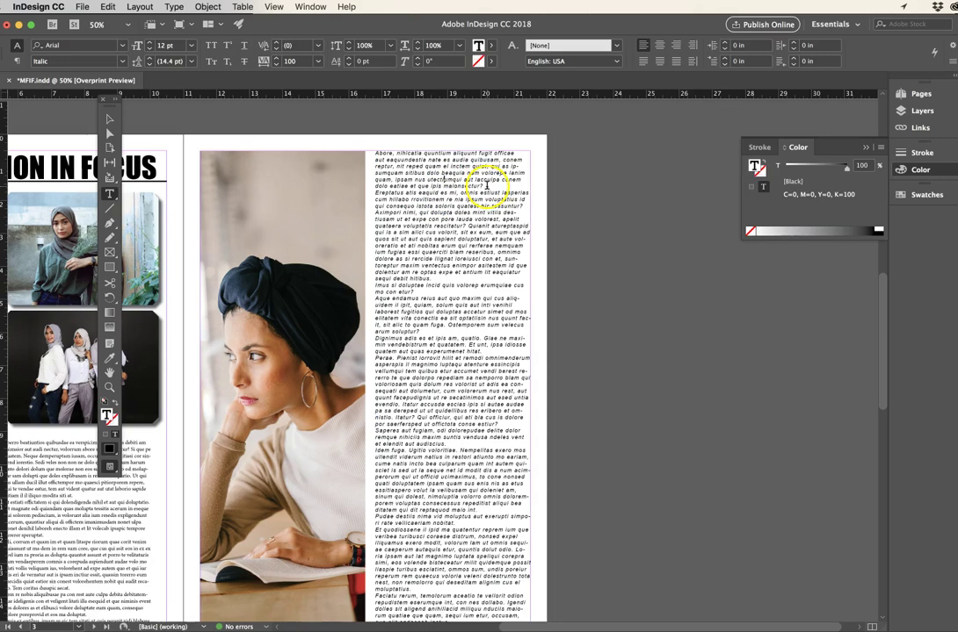
pyautogui.click(396, 154)
pyautogui.press('BackSpace')
pyautogui.press('BackSpace')
pyautogui.press('BackSpace')
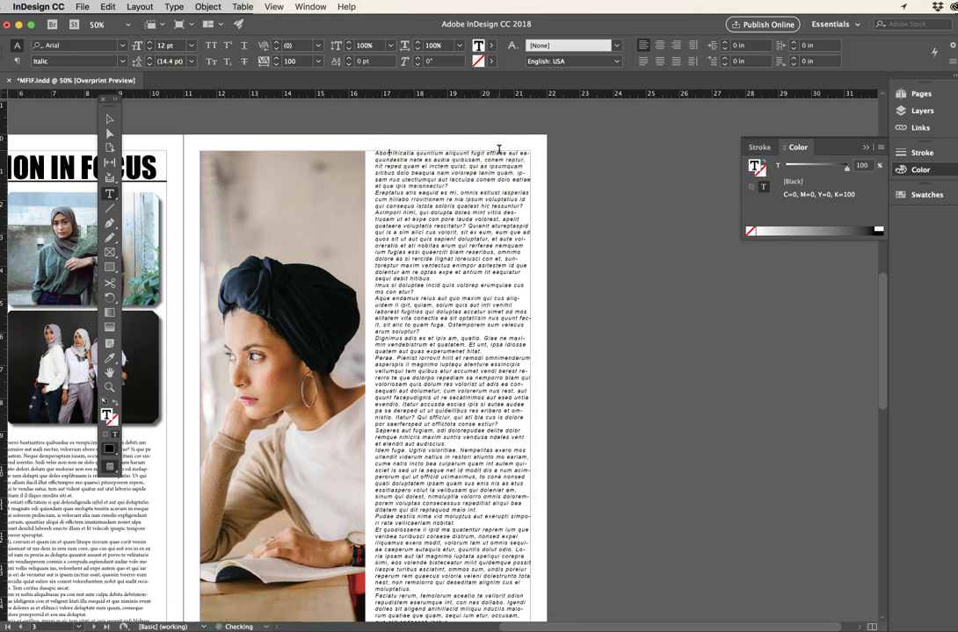
pyautogui.write('e.')
pyautogui.press('Return')
pyautogui.press('Return')
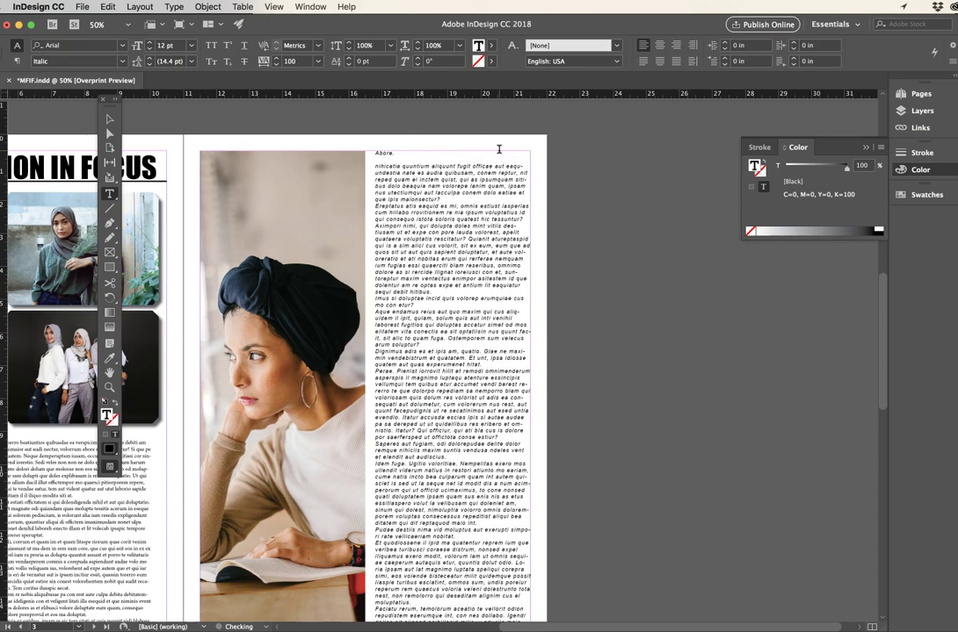
pyautogui.moveTo(379, 166); pyautogui.dragTo(375, 166)
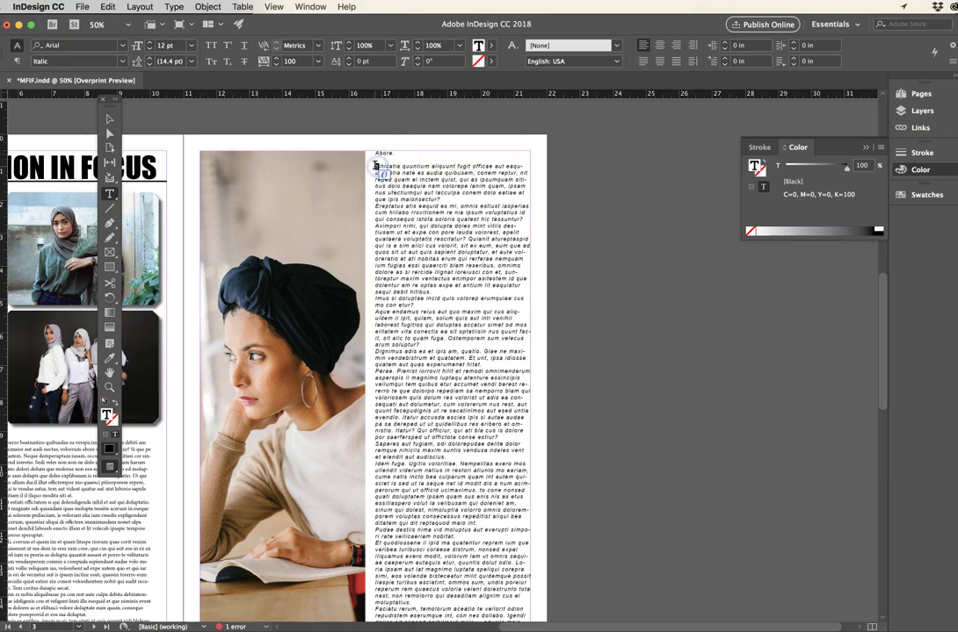
pyautogui.write('Ni')
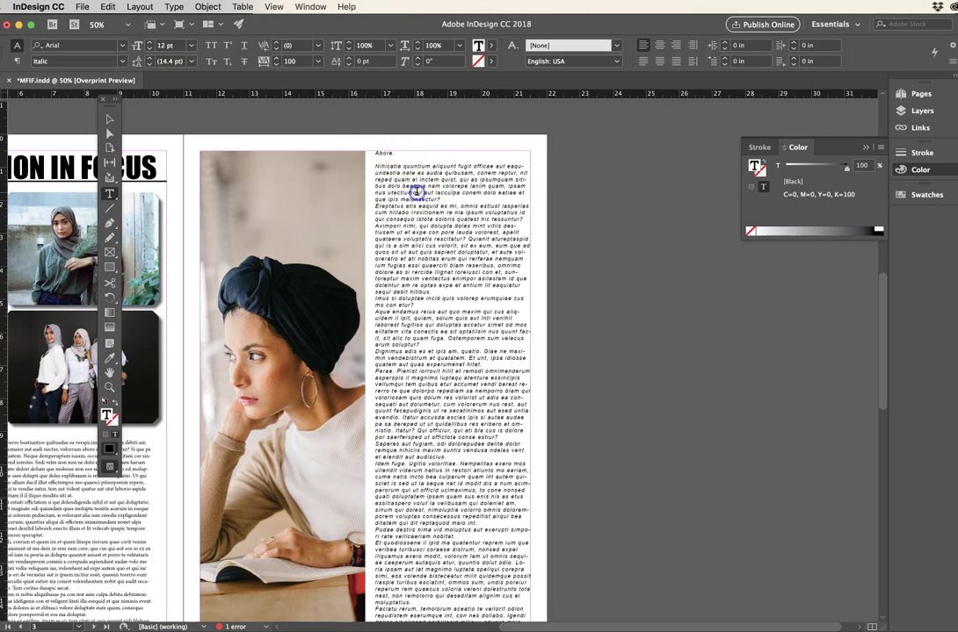
# Step: Set the font style of all text in the frame beside the portrait to Regular, keeping Arial, and deselect it
pyautogui.press('super+a')
pyautogui.click(121, 58)
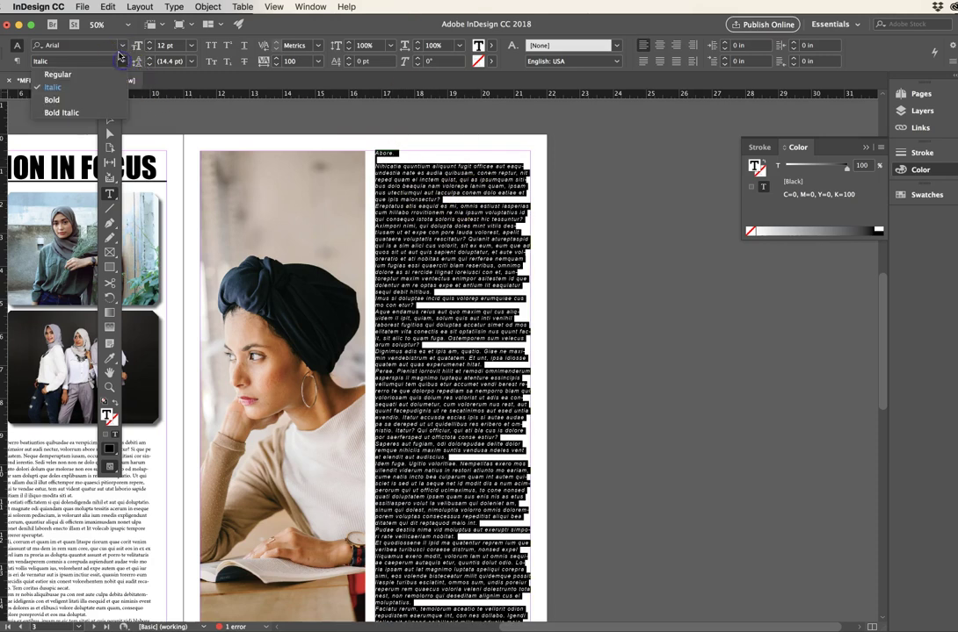
pyautogui.click(103, 73)
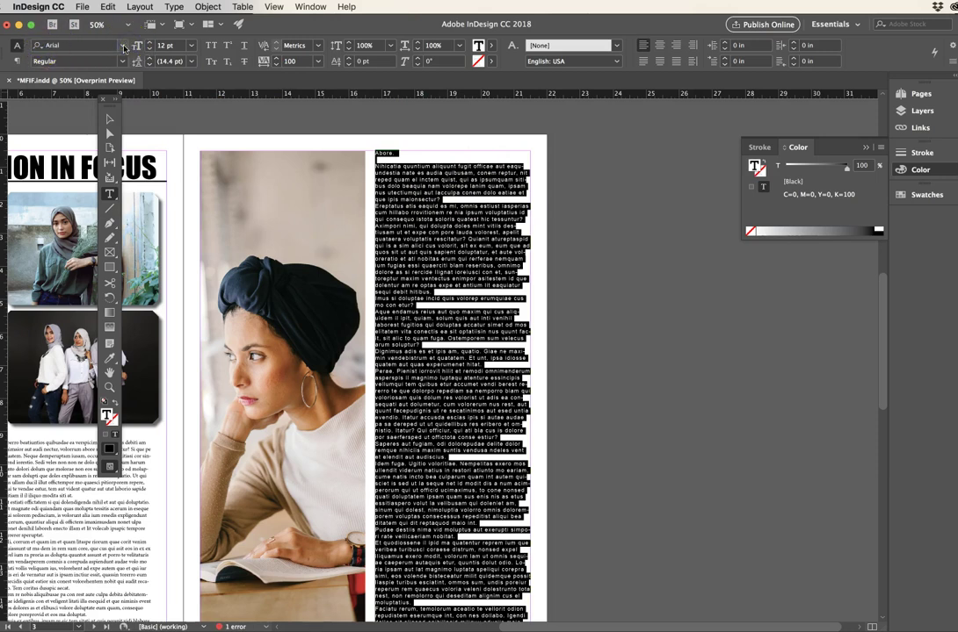
pyautogui.click(121, 44)
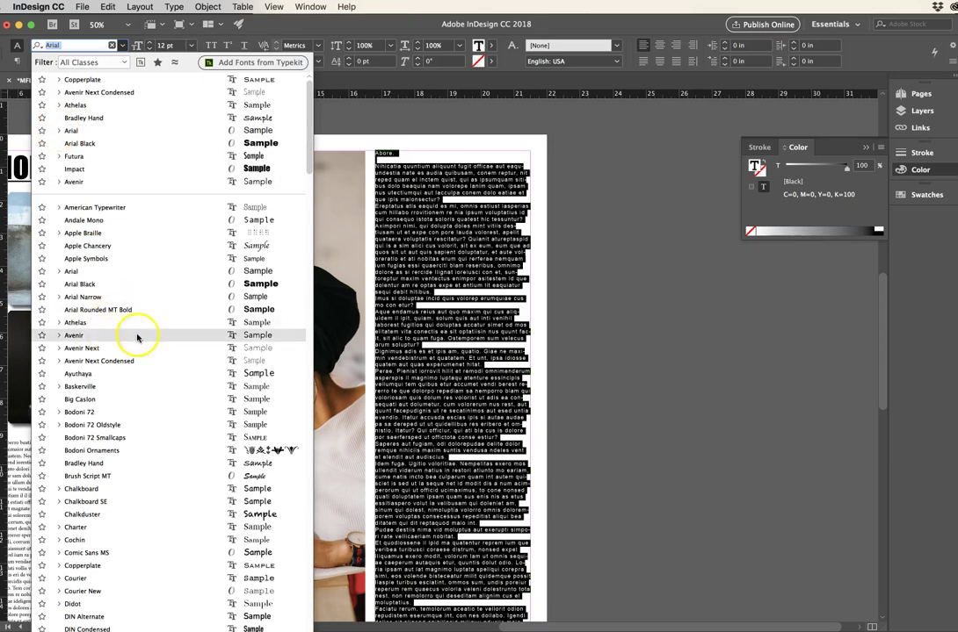
pyautogui.click(464, 21)
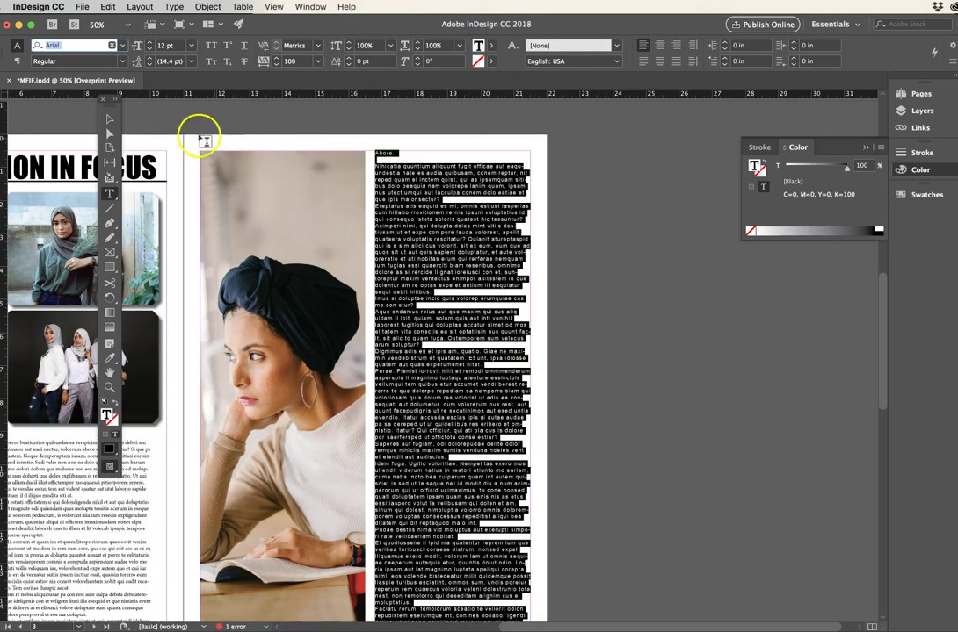
pyautogui.click(109, 121)
pyautogui.click(609, 155)
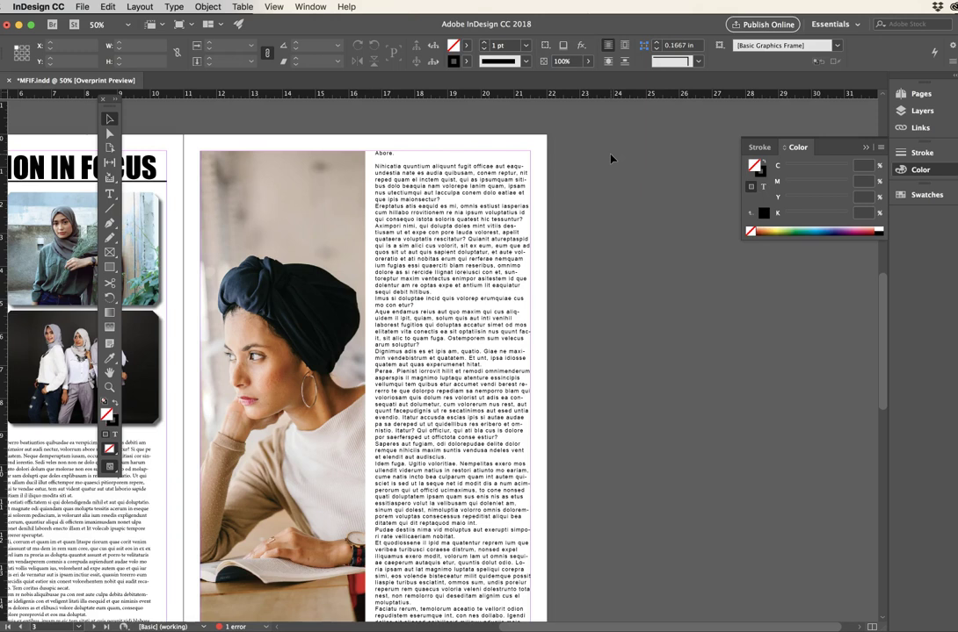
# Step: Format the heading "Abore." as Bold at 48 pt
pyautogui.click(382, 158)
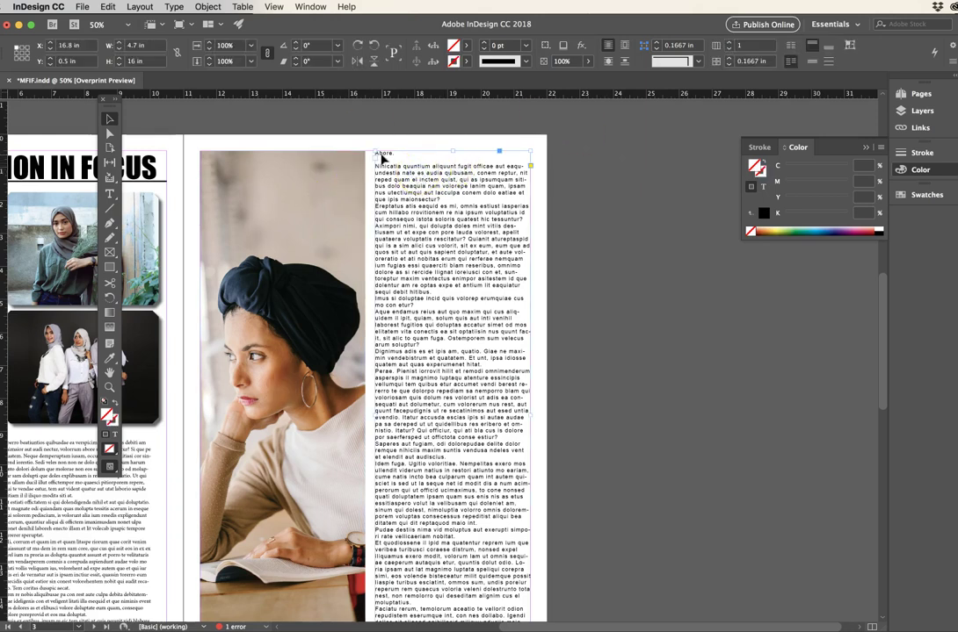
pyautogui.doubleClick(383, 154)
pyautogui.doubleClick(382, 154)
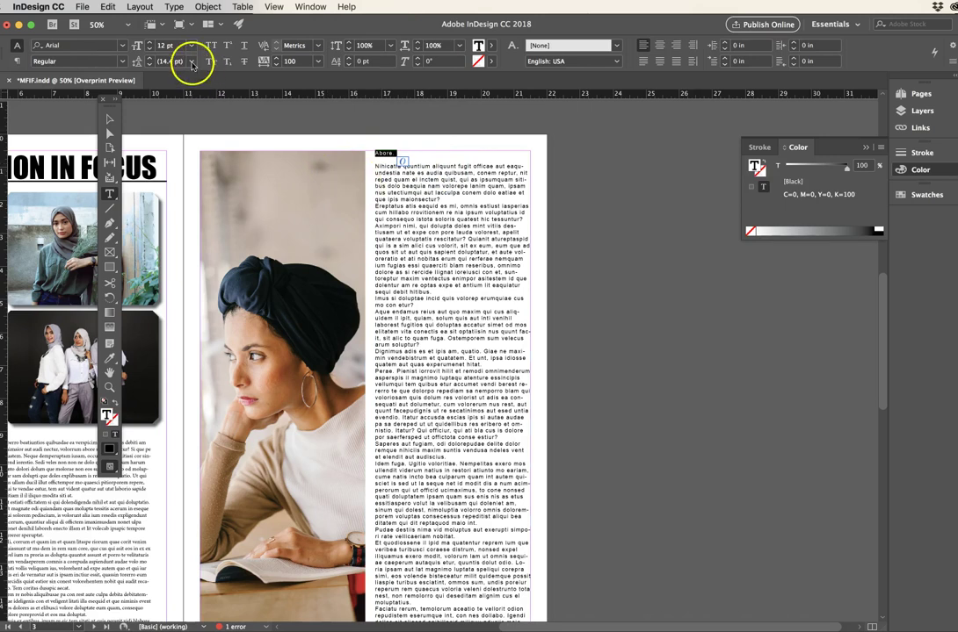
pyautogui.click(193, 46)
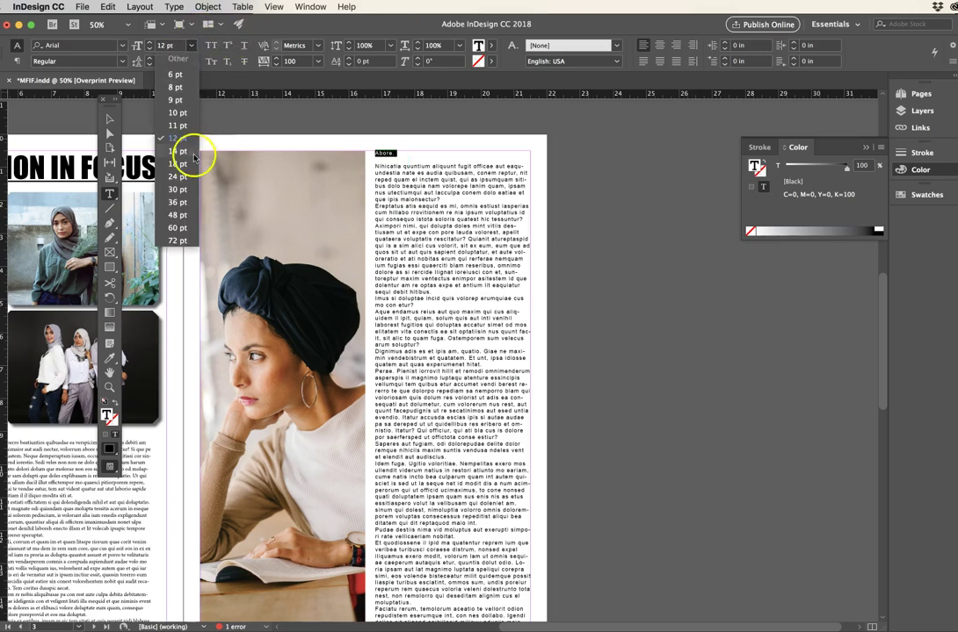
pyautogui.click(174, 159)
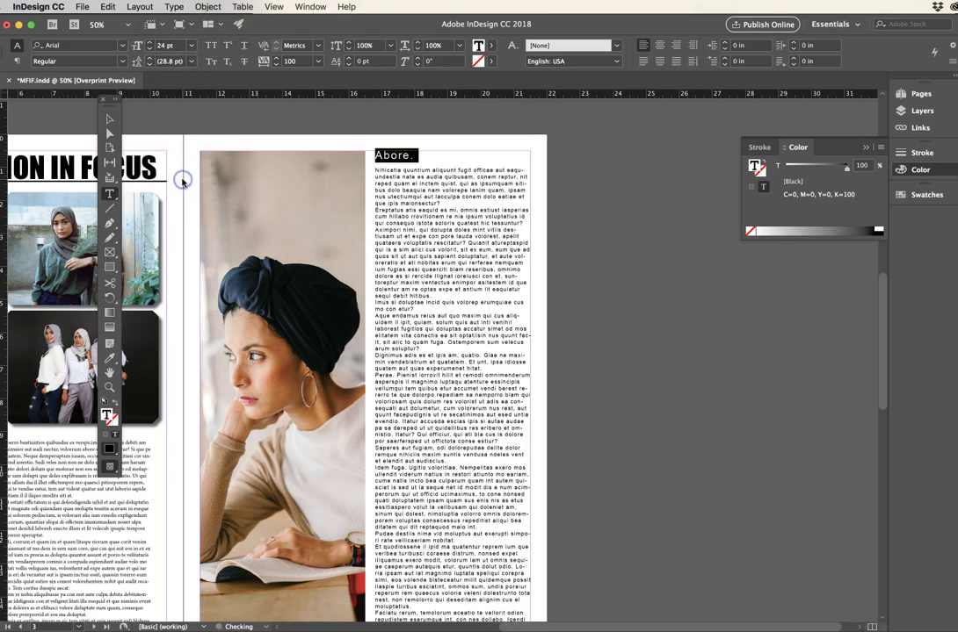
pyautogui.click(112, 62)
pyautogui.click(71, 99)
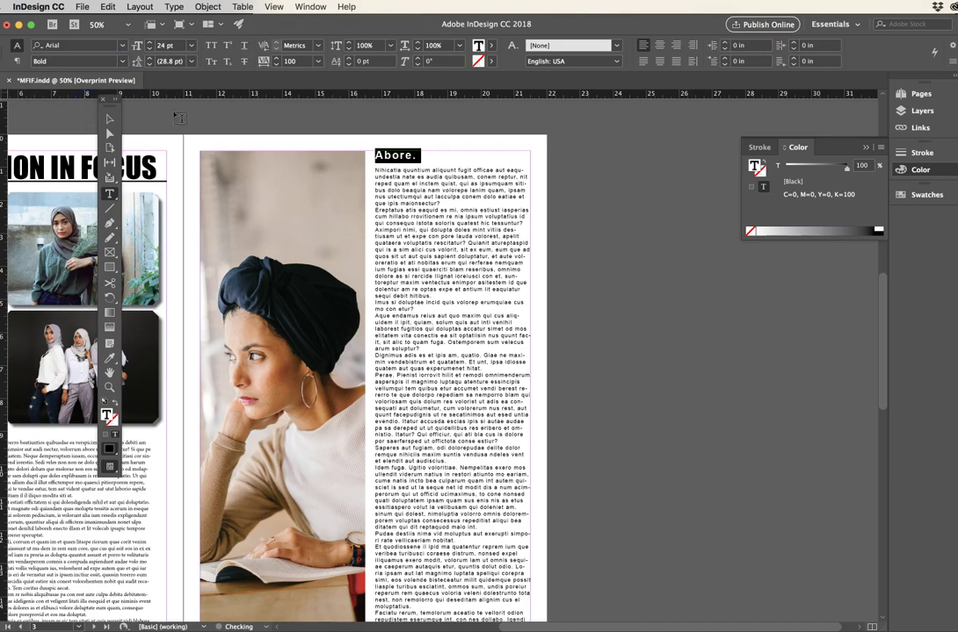
pyautogui.click(192, 46)
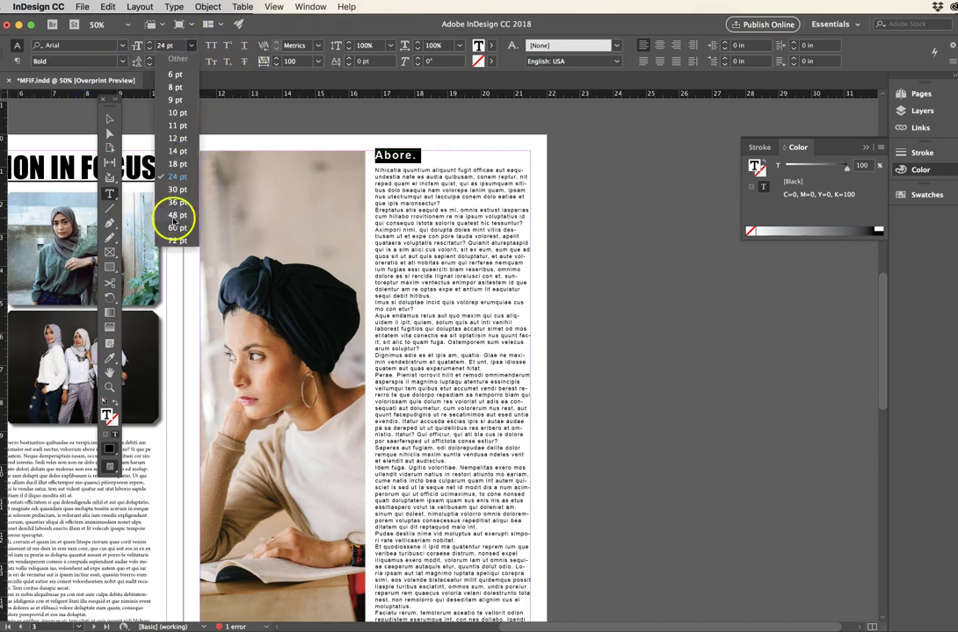
pyautogui.click(175, 213)
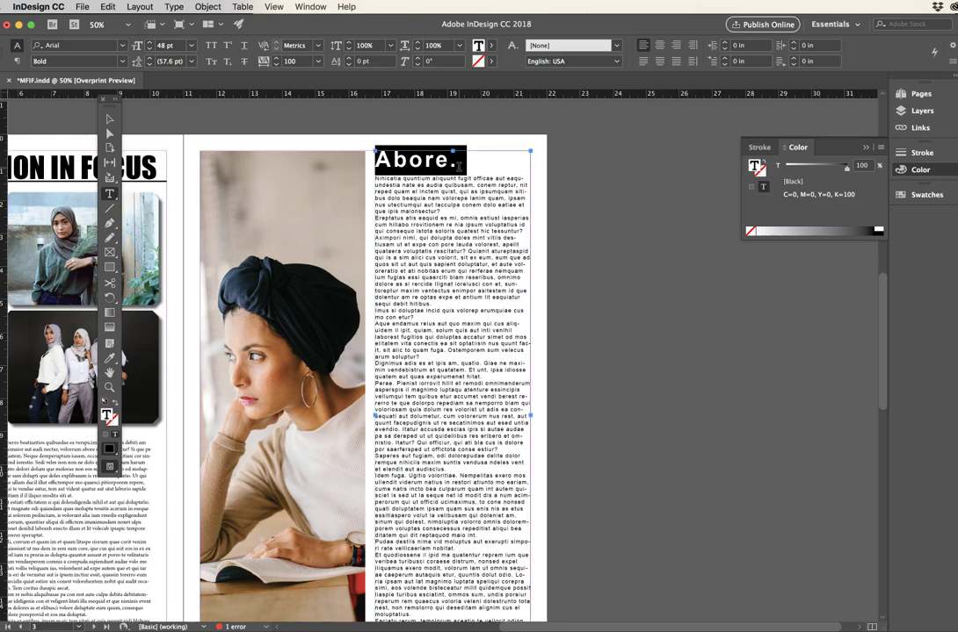
# Step: Adjust the size of the heading "Abore." up and down in small increments, settling on 52 pt
pyautogui.press('super+shift+period')
pyautogui.press('super+shift+period')
pyautogui.press('super+shift+period')
pyautogui.press('super+shift+period')
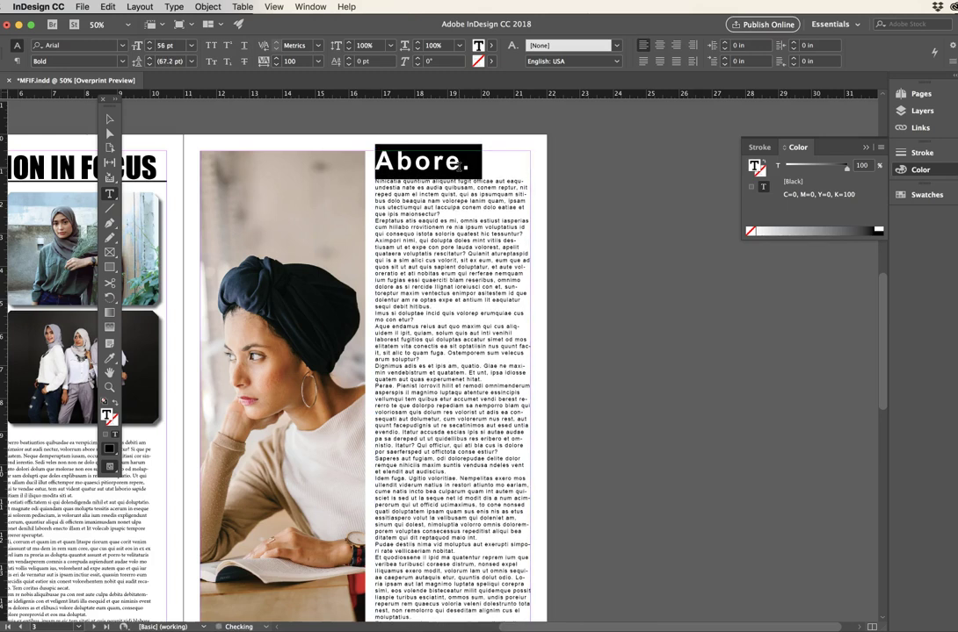
pyautogui.press('super+shift+period')
pyautogui.press('super+shift+period')
pyautogui.press('super+shift+period')
pyautogui.press('super+shift+period')
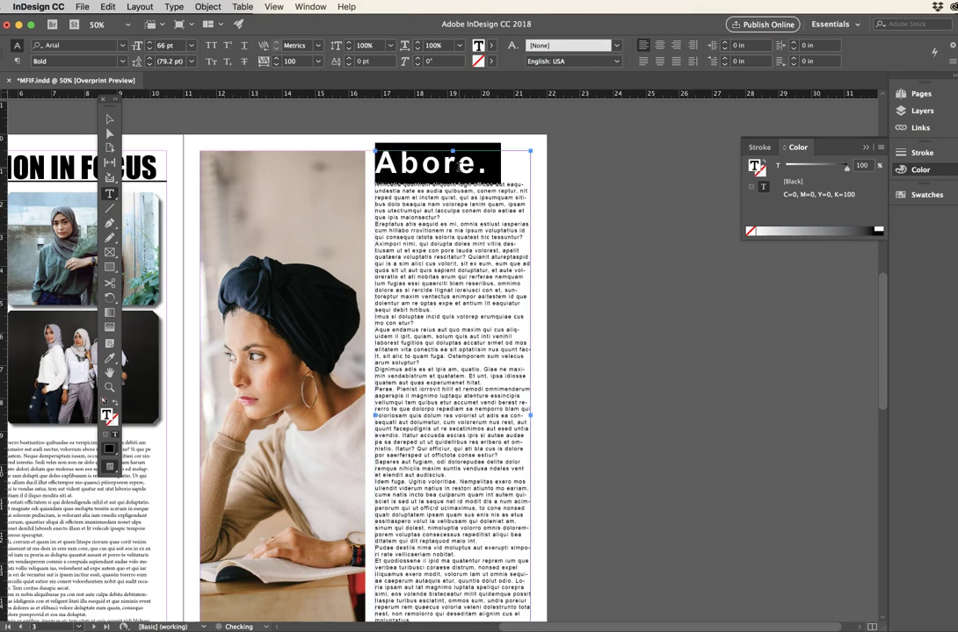
pyautogui.press('super+shift+comma')
pyautogui.press('super+shift+comma')
pyautogui.press('super+shift+comma')
pyautogui.press('super+shift+comma')
pyautogui.press('super+shift+comma')
pyautogui.press('super+shift+comma')
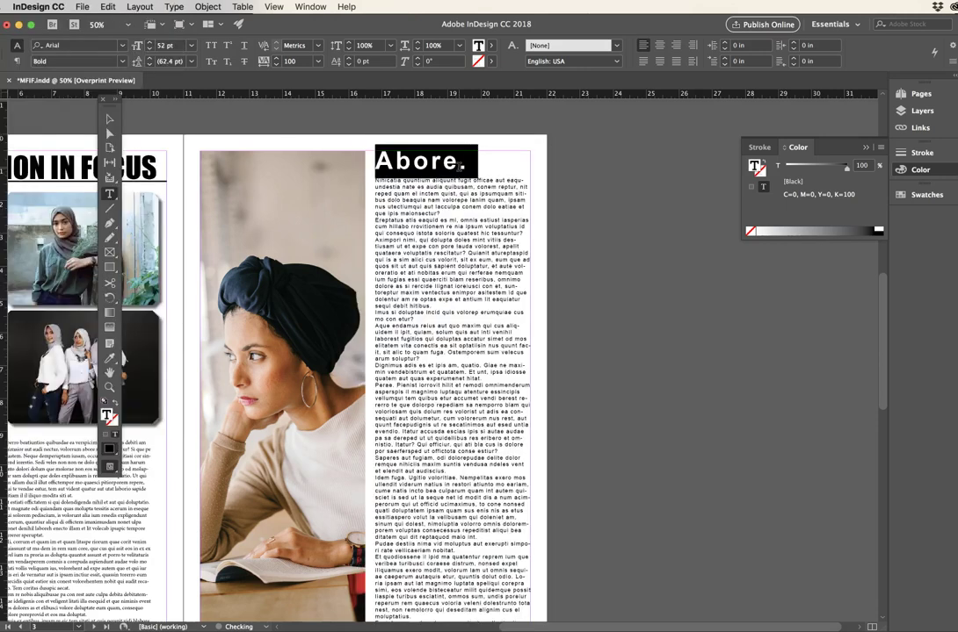
# Step: Add a blank line below the heading and extra line breaks after the body paragraphs ending in "maionsectur?" and "hitibus."
pyautogui.click(457, 166)
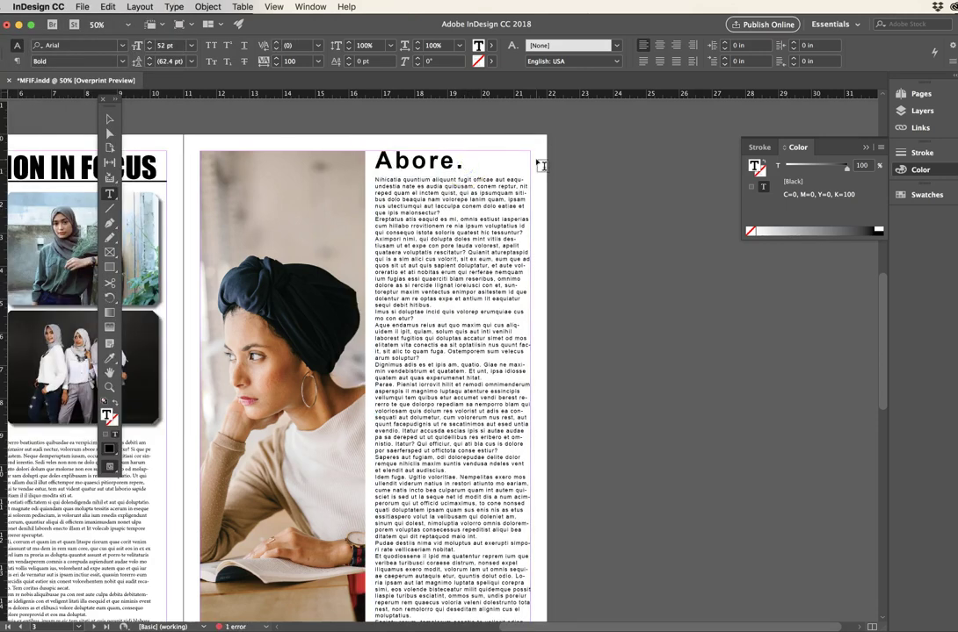
pyautogui.press('Return')
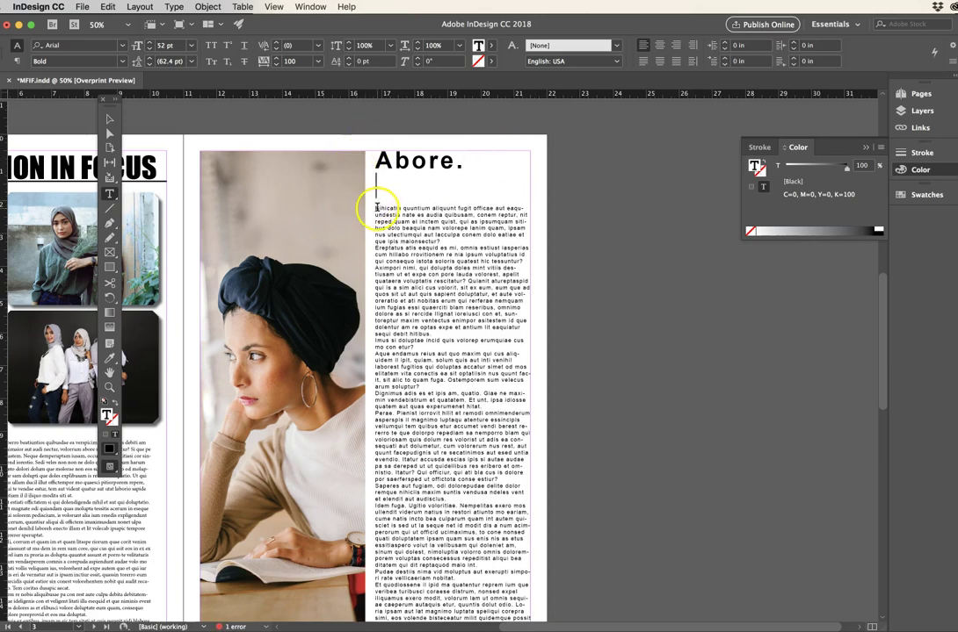
pyautogui.moveTo(374, 208); pyautogui.dragTo(455, 239)
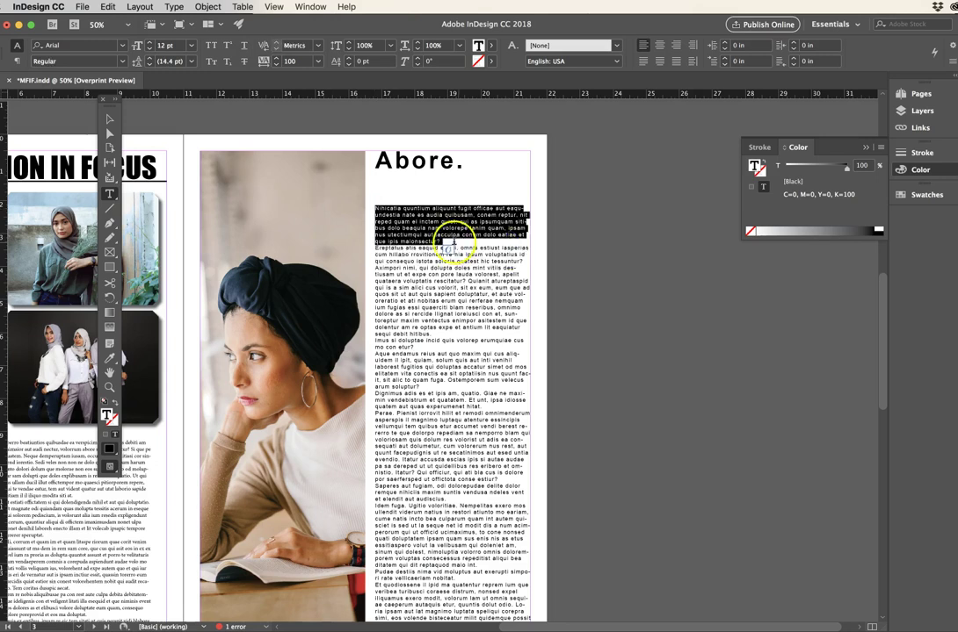
pyautogui.click(451, 239)
pyautogui.press('Return')
pyautogui.press('Return')
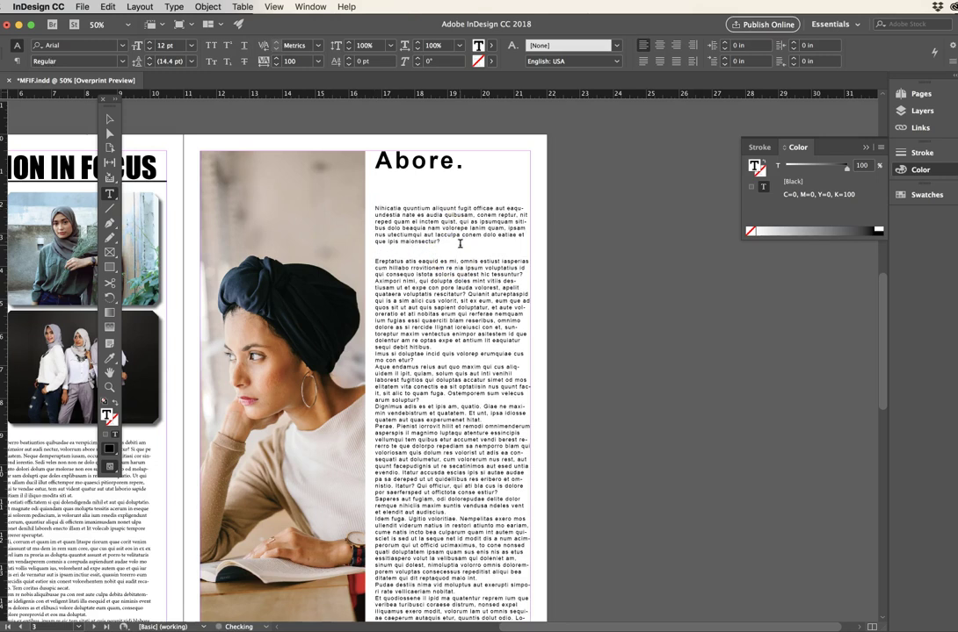
pyautogui.click(373, 208)
pyautogui.click(450, 344)
pyautogui.press('Return')
pyautogui.press('Return')
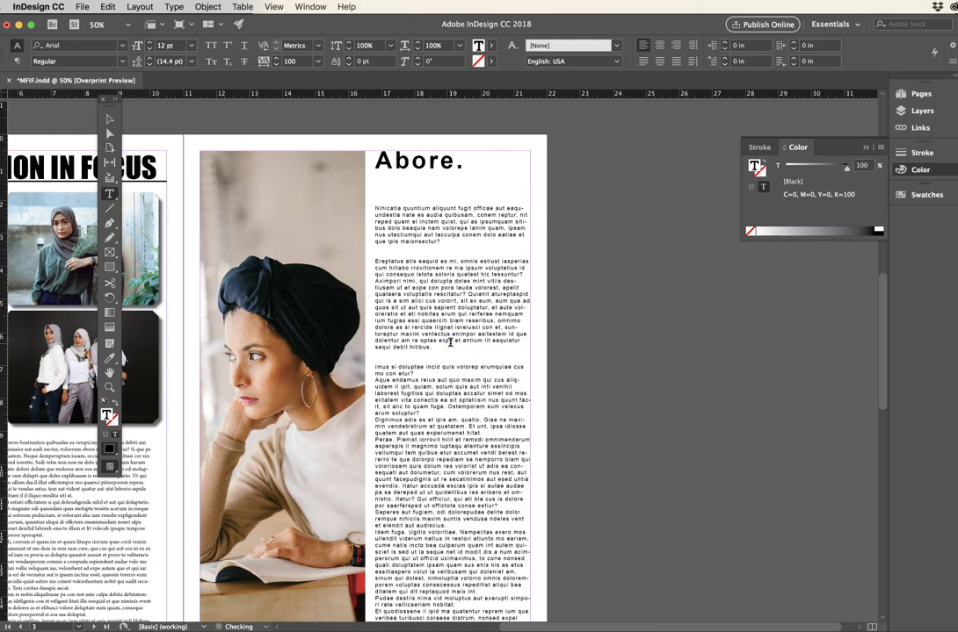
# Step: Set the leading of the first body paragraph, starting with "Nihicatia", to 18 pt
pyautogui.click(414, 235)
pyautogui.keyDown('shift'); pyautogui.click(371, 211); pyautogui.keyUp('shift')
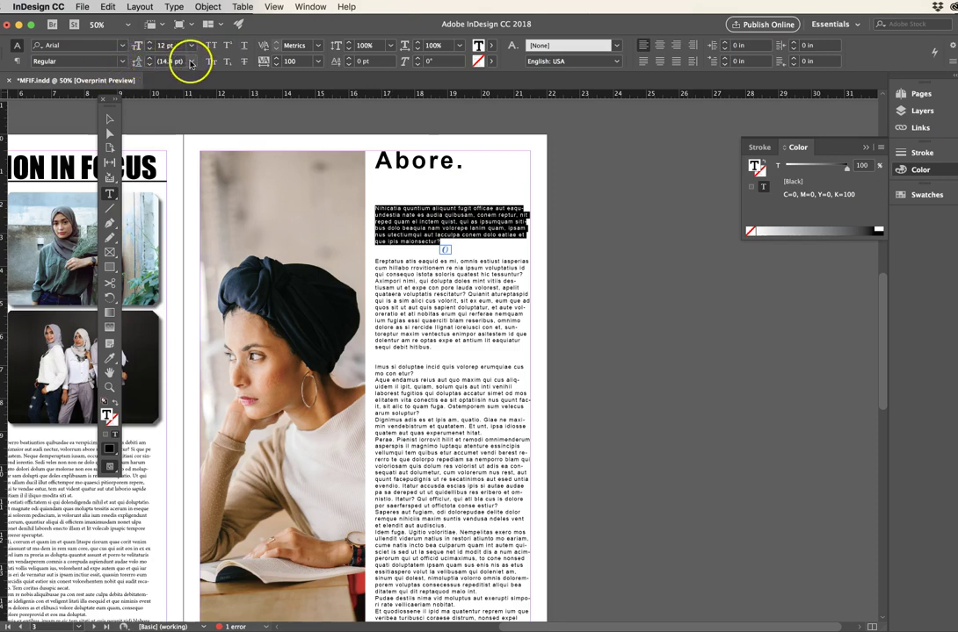
pyautogui.click(17, 48)
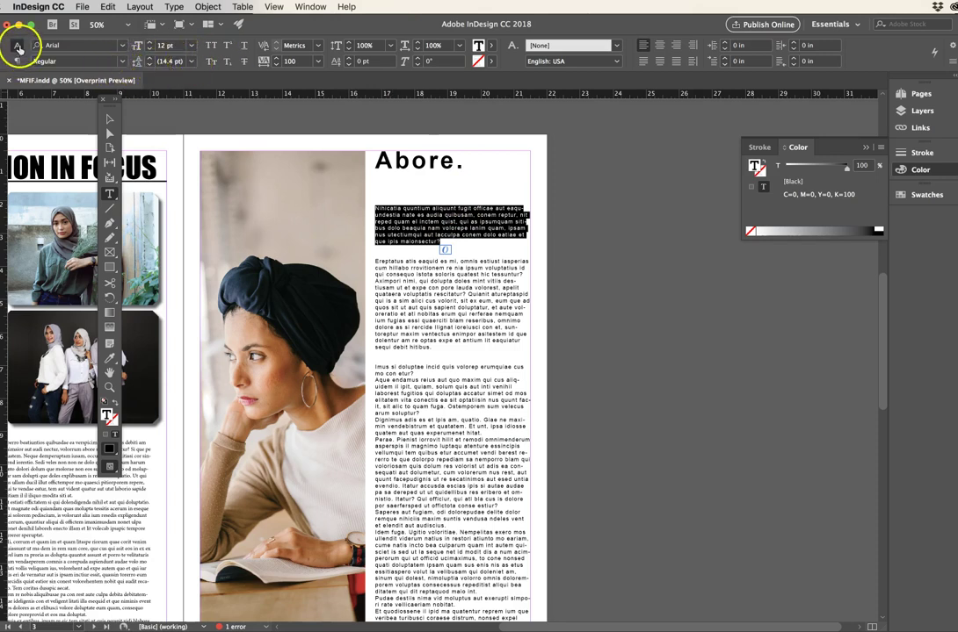
pyautogui.click(18, 49)
pyautogui.click(16, 61)
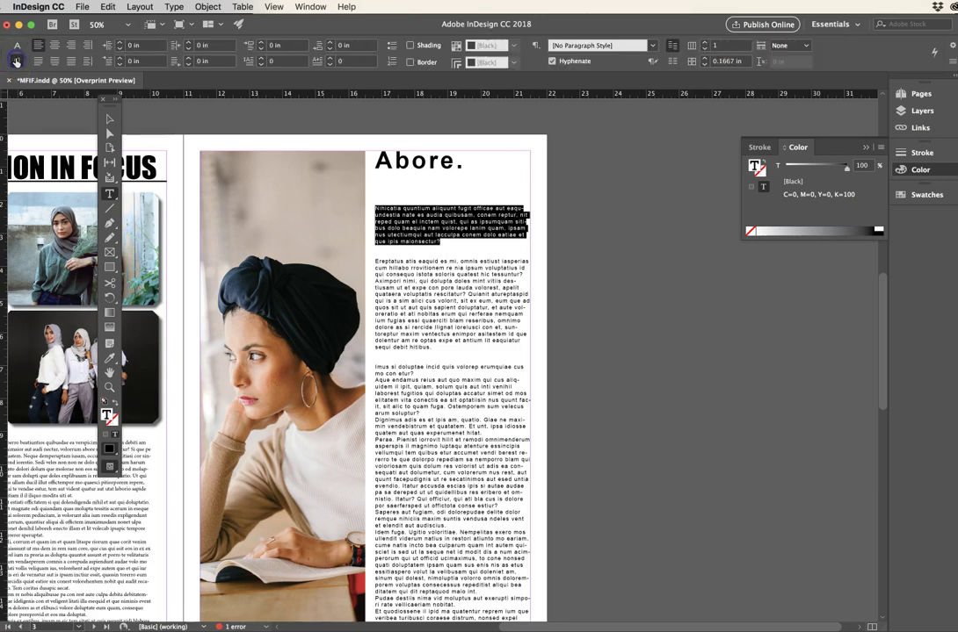
pyautogui.click(18, 46)
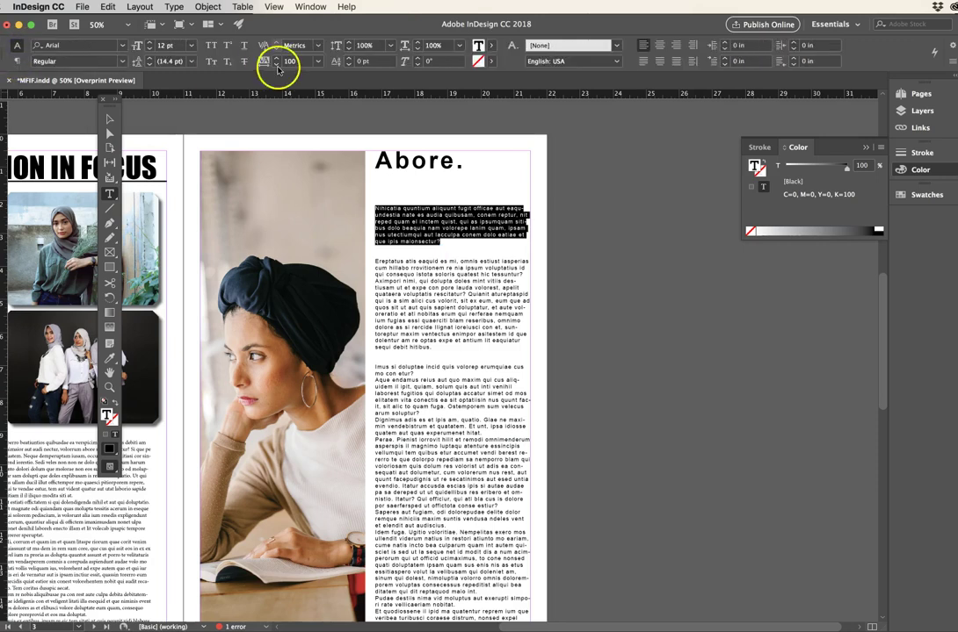
pyautogui.click(190, 61)
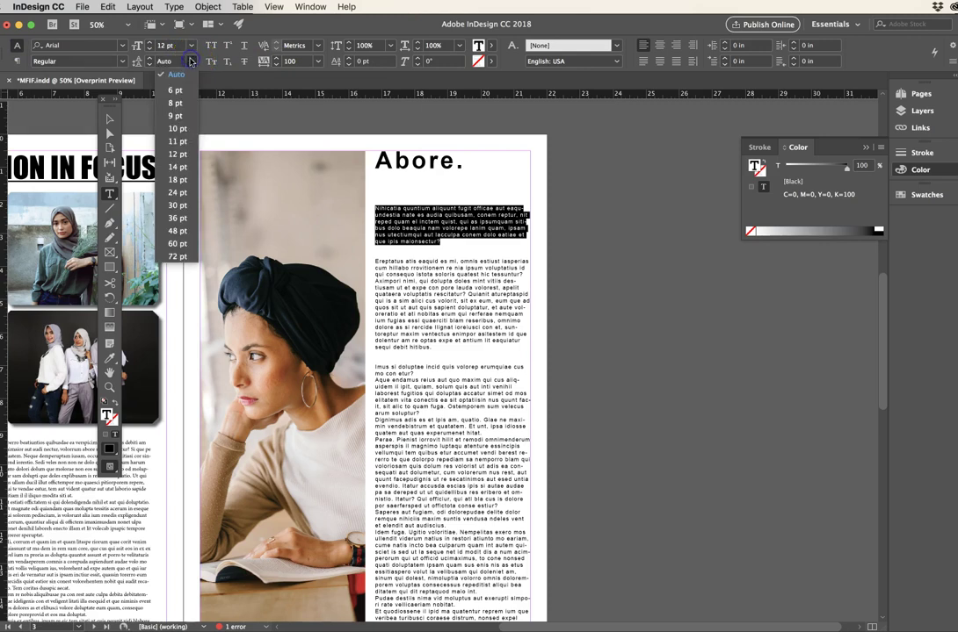
pyautogui.click(177, 167)
pyautogui.click(190, 62)
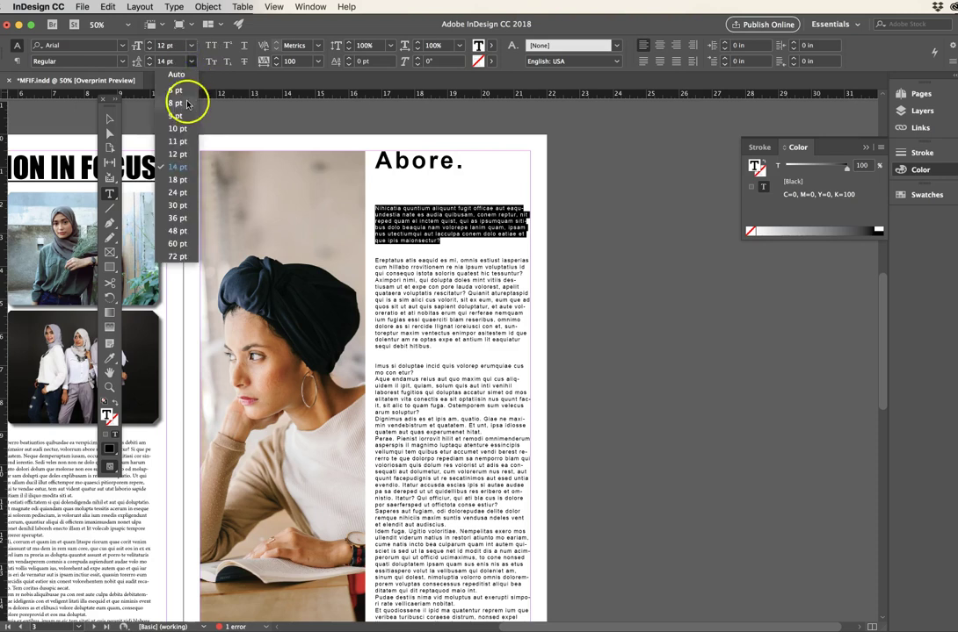
pyautogui.click(178, 178)
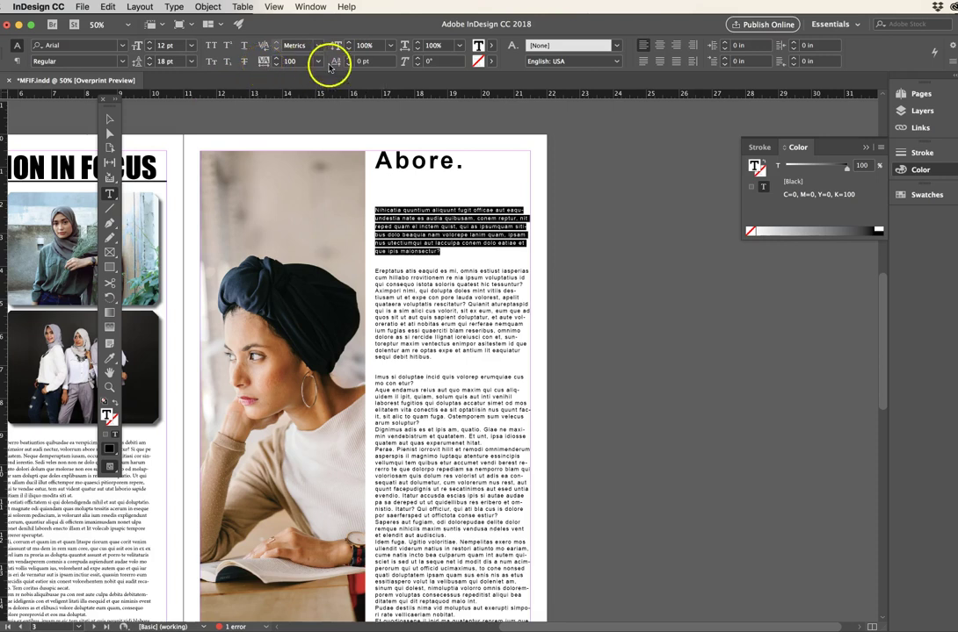
# Step: Set the tracking of the first body paragraph to 150 and deselect the text
pyautogui.click(317, 61)
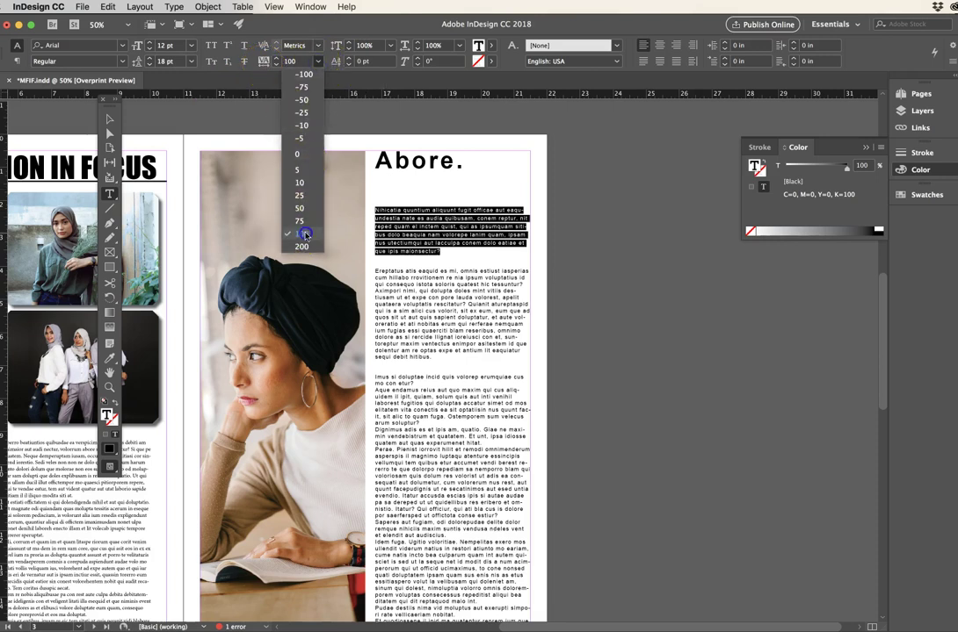
pyautogui.click(304, 235)
pyautogui.click(304, 61)
pyautogui.click(257, 61)
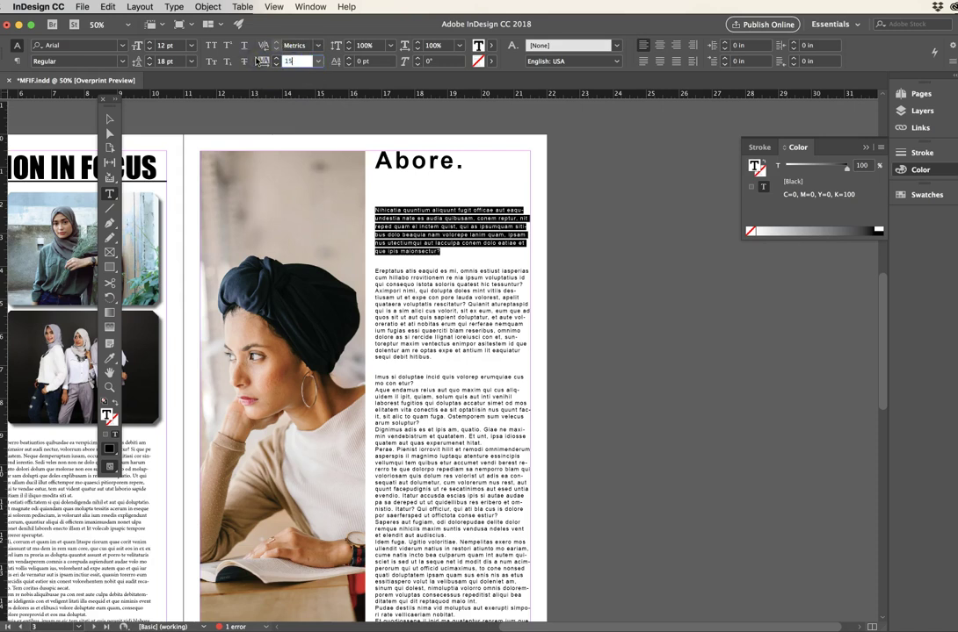
pyautogui.write('15')
pyautogui.press('Return')
pyautogui.click(302, 62)
pyautogui.write('150')
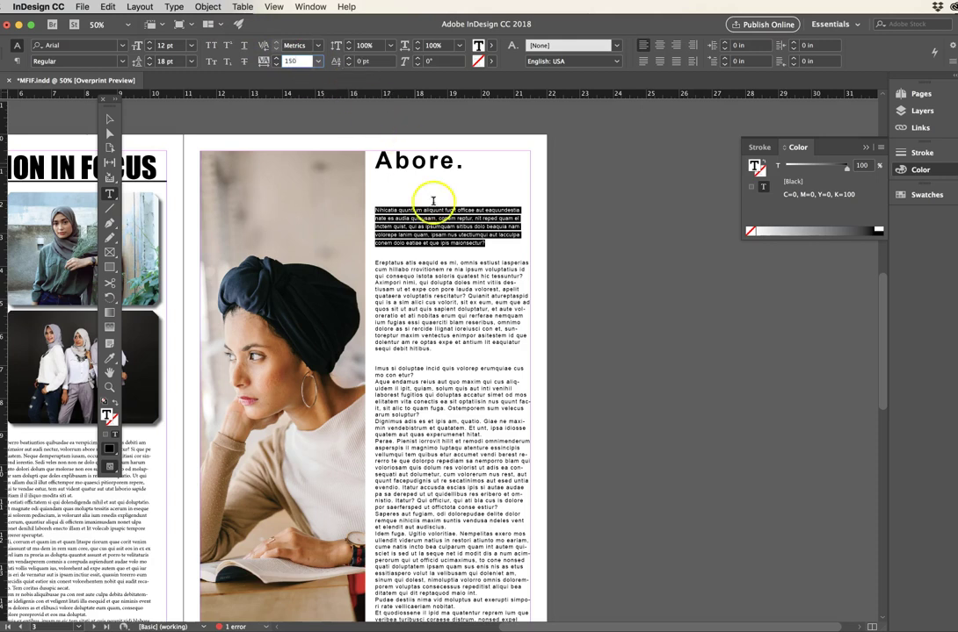
pyautogui.press('Return')
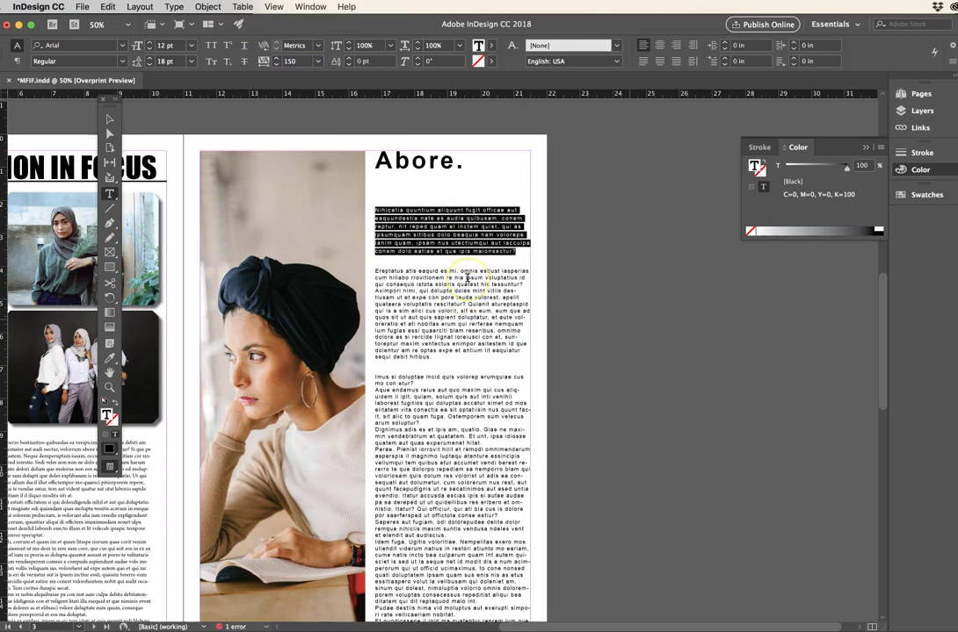
pyautogui.click(109, 119)
pyautogui.click(620, 277)
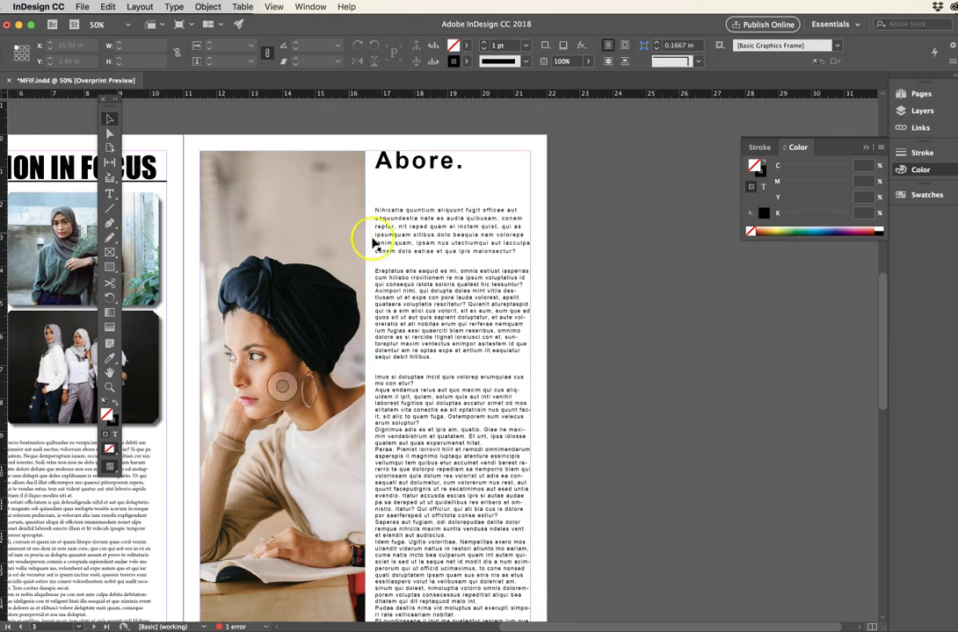
# Step: Set the tracking of the whole first body paragraph to 125 and deselect it
pyautogui.doubleClick(520, 251)
pyautogui.moveTo(520, 251); pyautogui.dragTo(340, 149)
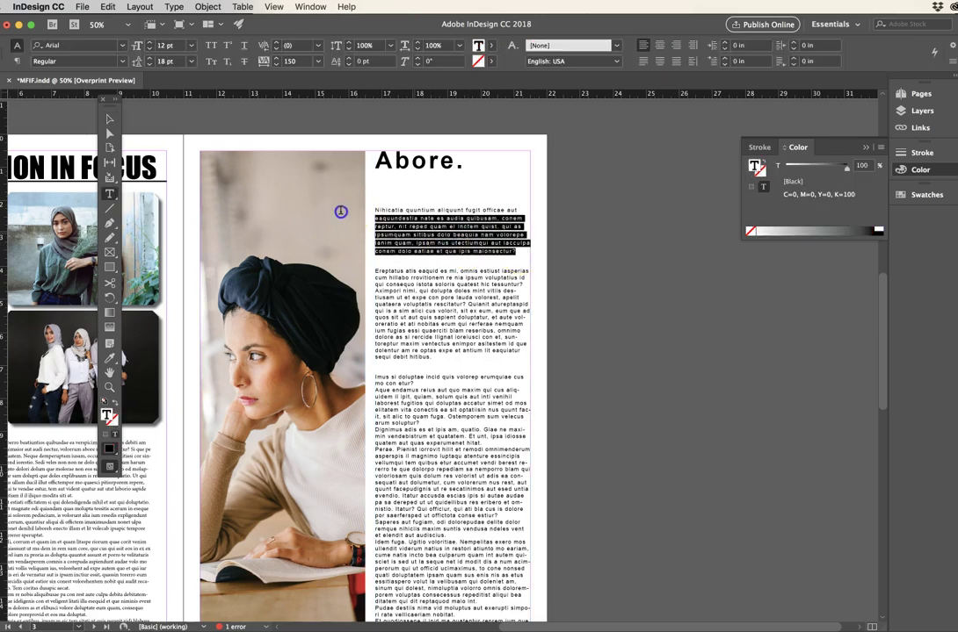
pyautogui.click(255, 61)
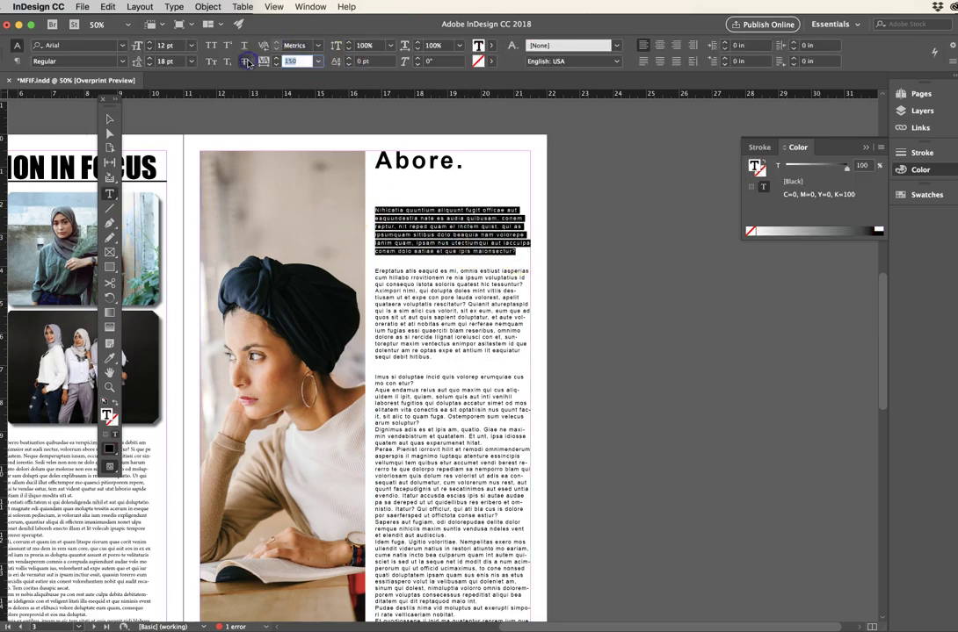
pyautogui.press('Return')
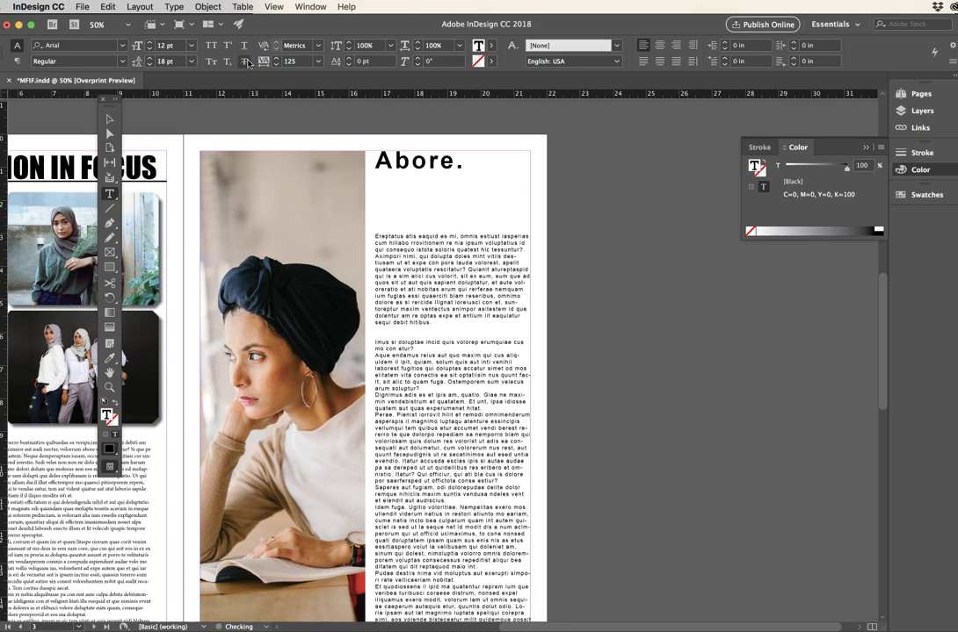
pyautogui.click(109, 119)
pyautogui.click(651, 233)
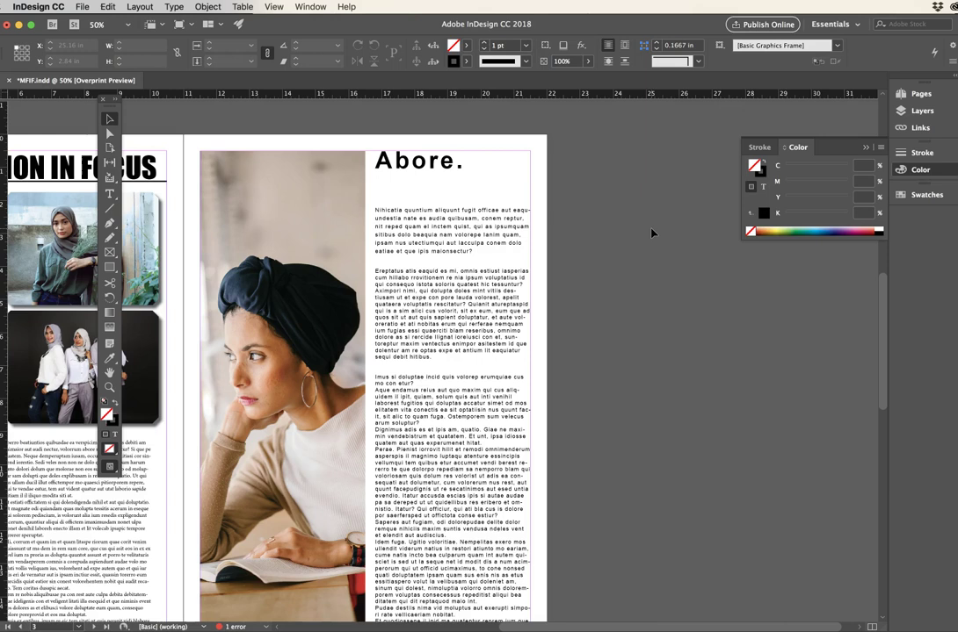
# Step: Enlarge the view of the heading and first body paragraph to 125% to examine the letter and line spacing
pyautogui.doubleClick(396, 212)
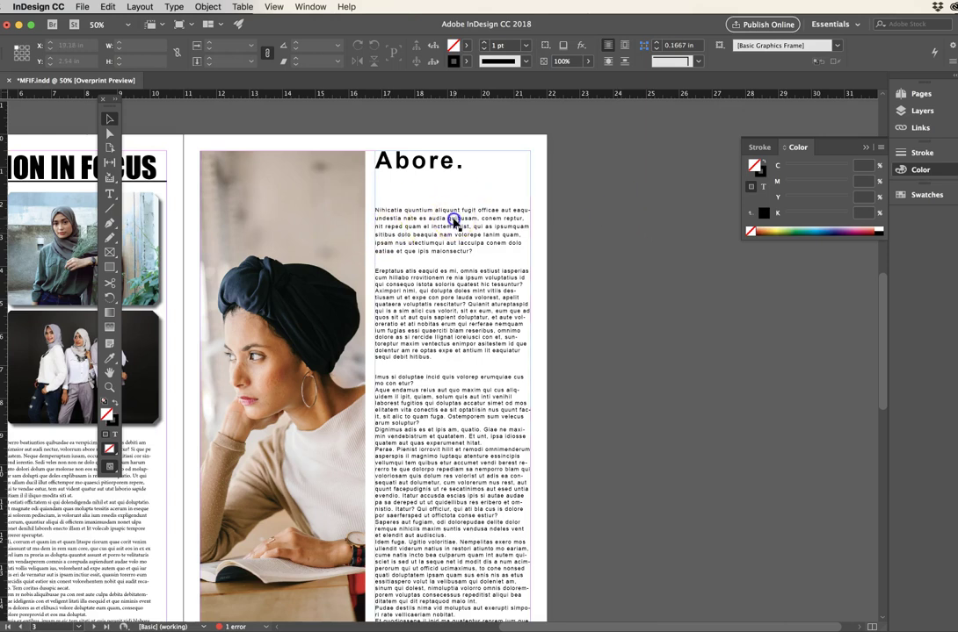
pyautogui.click(480, 253)
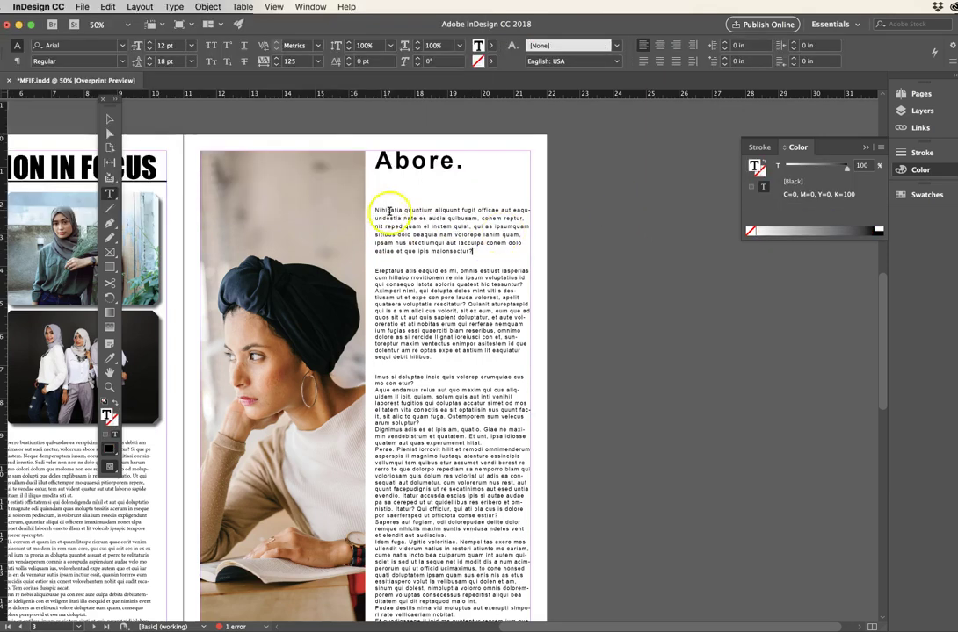
pyautogui.click(110, 386)
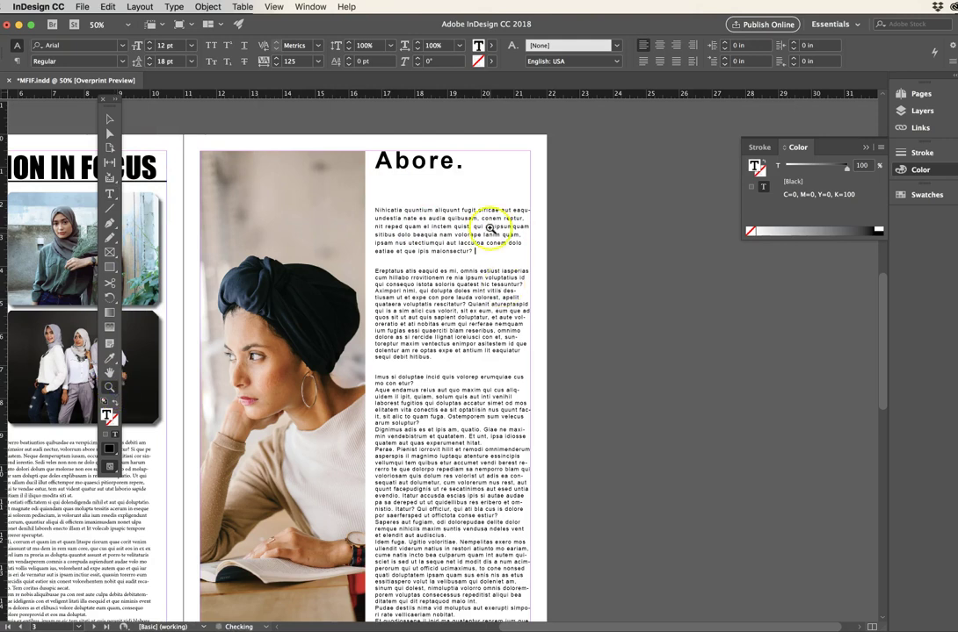
pyautogui.click(390, 225)
pyautogui.click(458, 299)
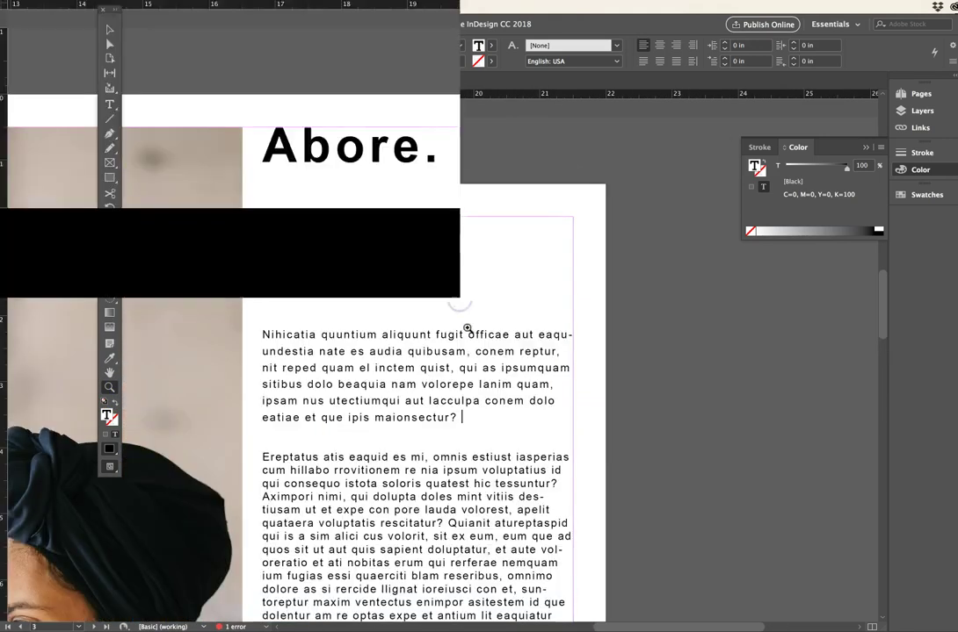
pyautogui.click(517, 357)
pyautogui.click(401, 391)
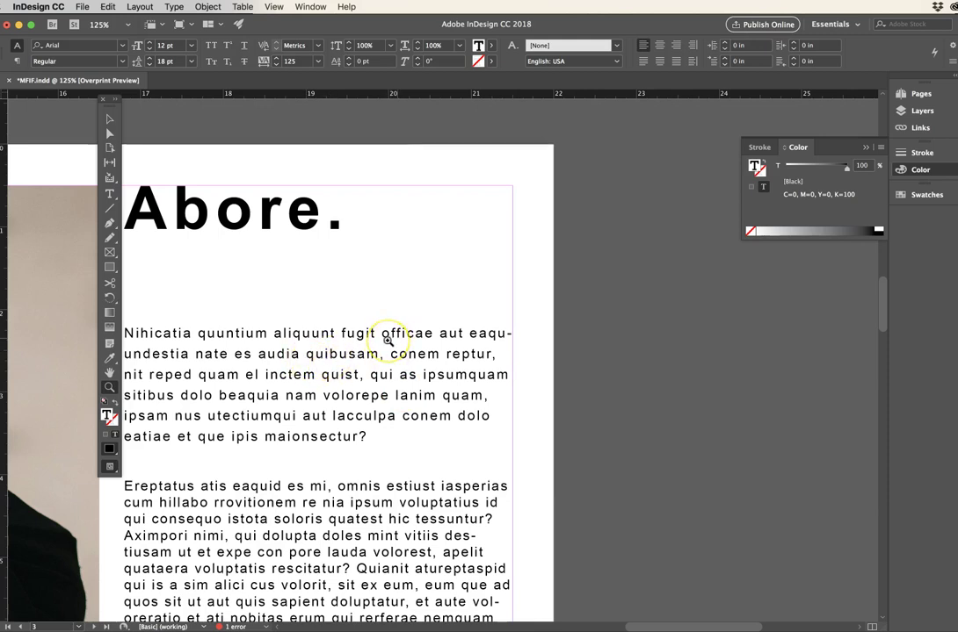
pyautogui.click(112, 120)
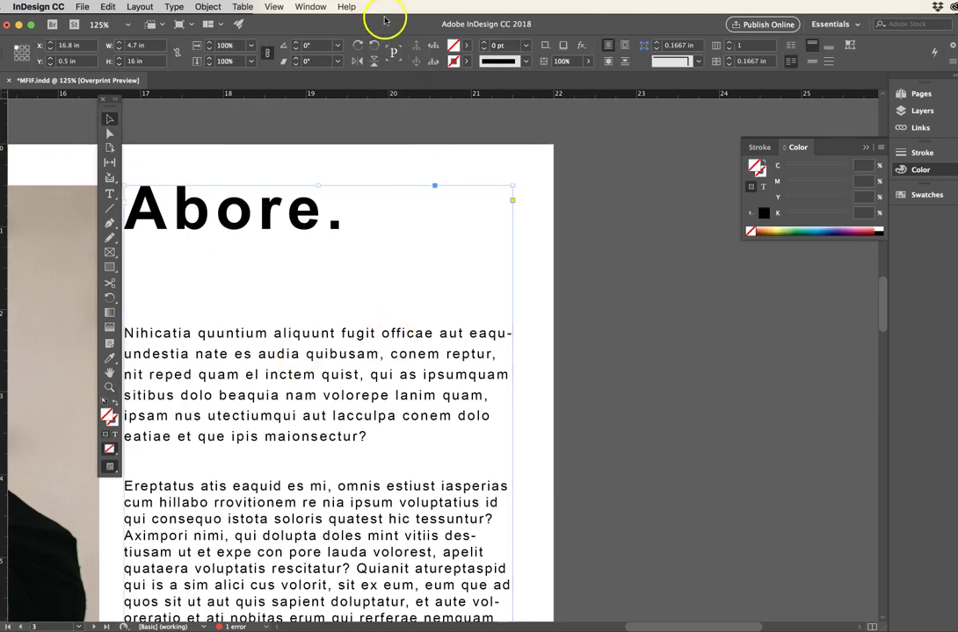
# Step: Change the kerning of the first body paragraph to Optical and deselect the text
pyautogui.moveTo(384, 22); pyautogui.dragTo(334, 90)
pyautogui.doubleClick(235, 355)
pyautogui.moveTo(140, 332); pyautogui.dragTo(437, 428)
pyautogui.keyDown('shift'); pyautogui.click(316, 205); pyautogui.keyUp('shift')
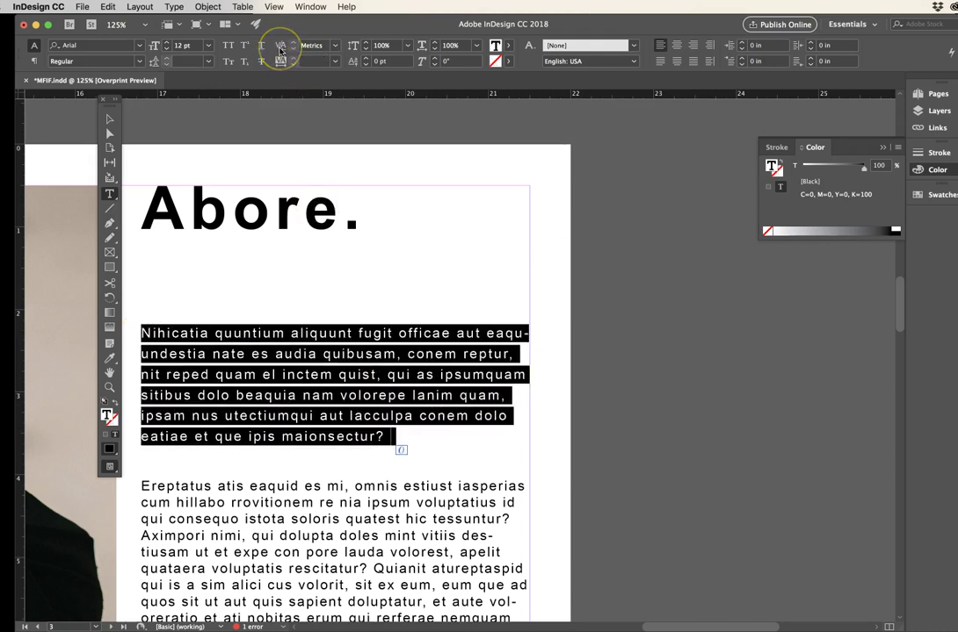
pyautogui.click(335, 45)
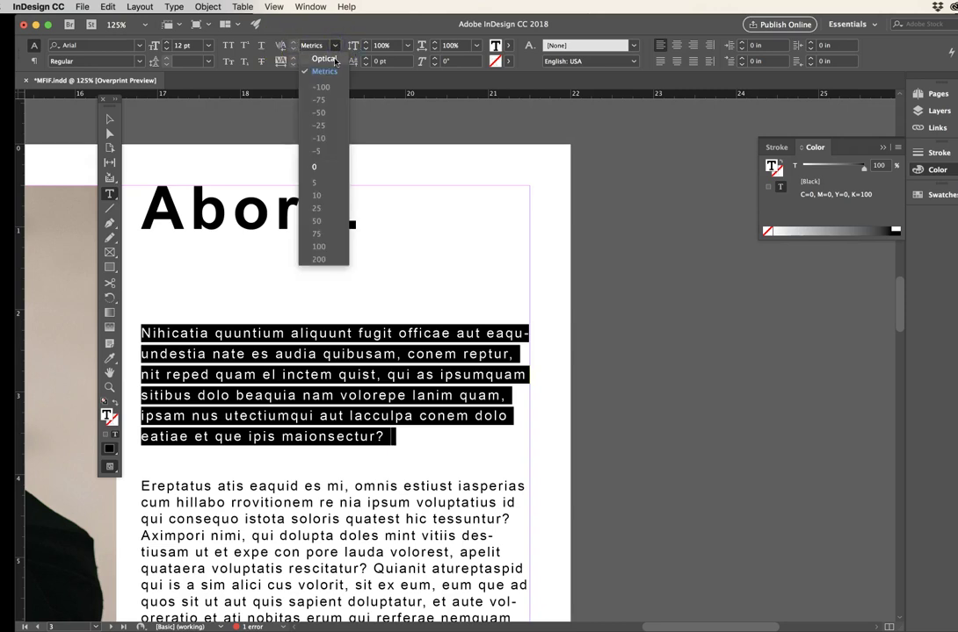
pyautogui.click(335, 59)
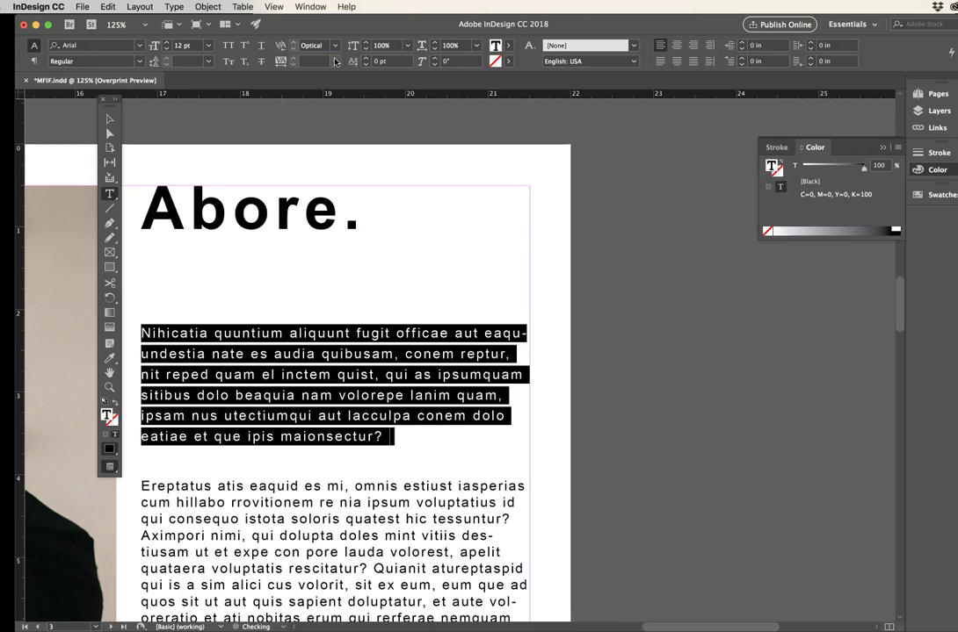
pyautogui.click(109, 118)
pyautogui.click(687, 373)
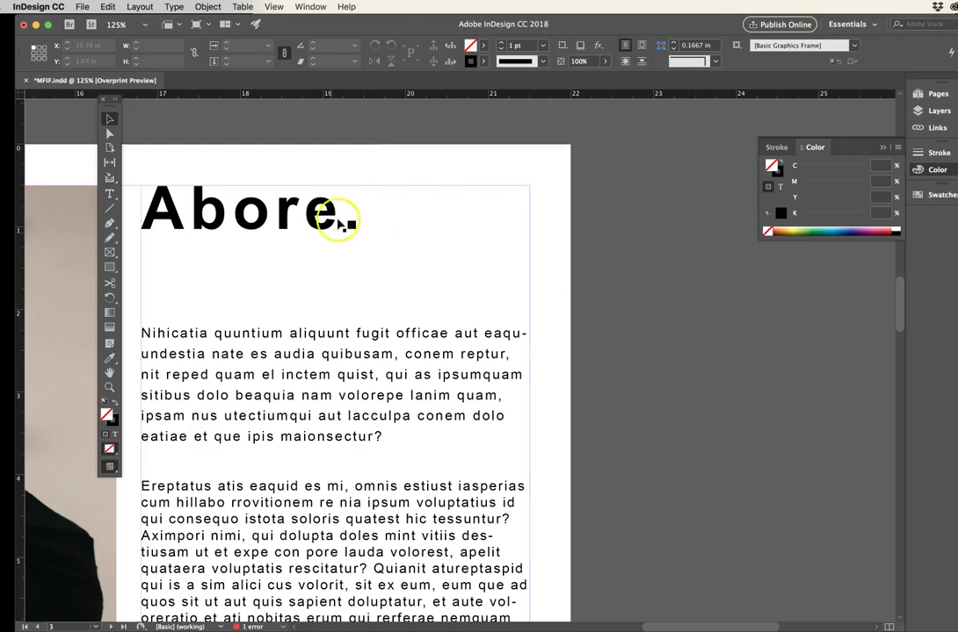
pyautogui.click(321, 354)
pyautogui.doubleClick(320, 355)
pyautogui.moveTo(374, 438); pyautogui.dragTo(85, 316)
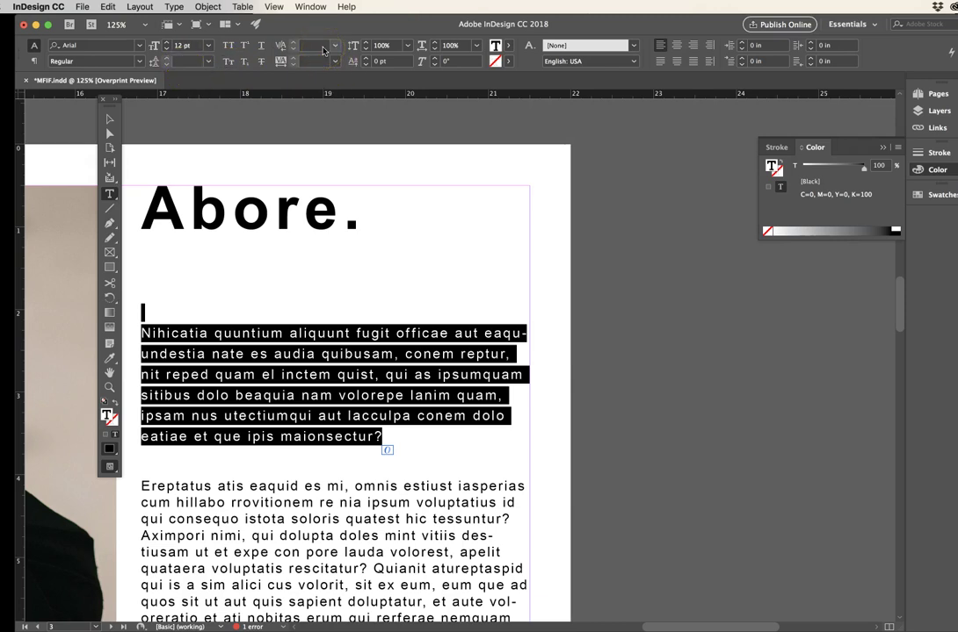
pyautogui.click(109, 119)
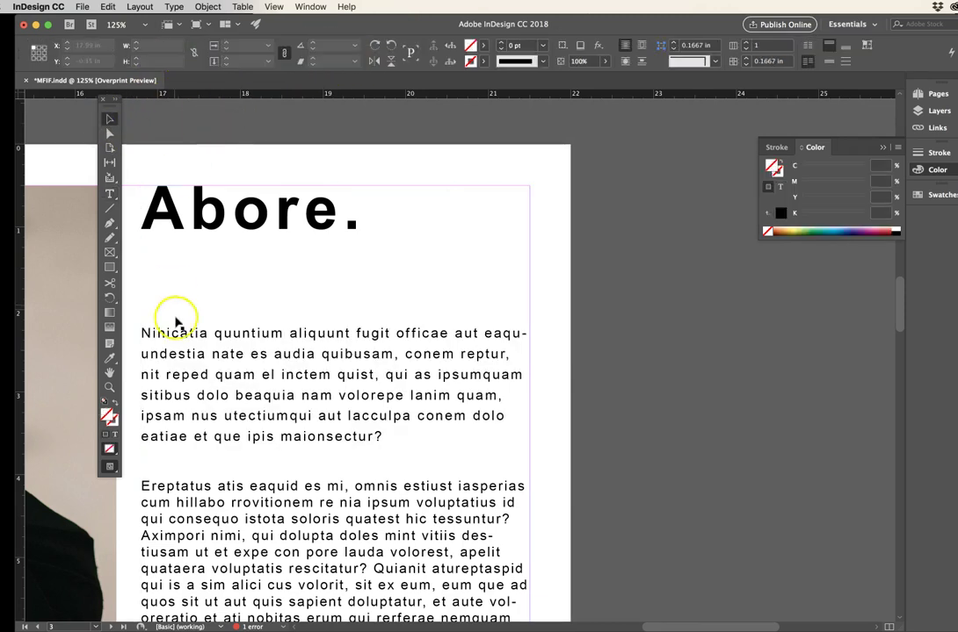
# Step: Select the whole "Abore." heading, try a vertical scale of 150% on it, and undo that change
pyautogui.doubleClick(150, 203)
pyautogui.keyDown('shift'); pyautogui.click(332, 208); pyautogui.keyUp('shift')
pyautogui.click(332, 208)
pyautogui.hotkey('ctrl', 'a')
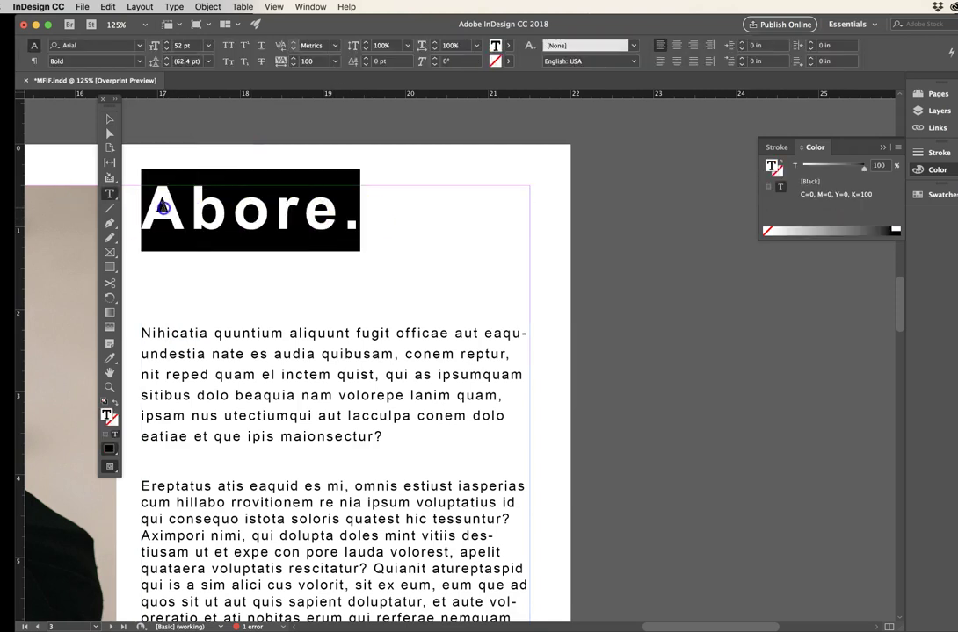
pyautogui.click(406, 45)
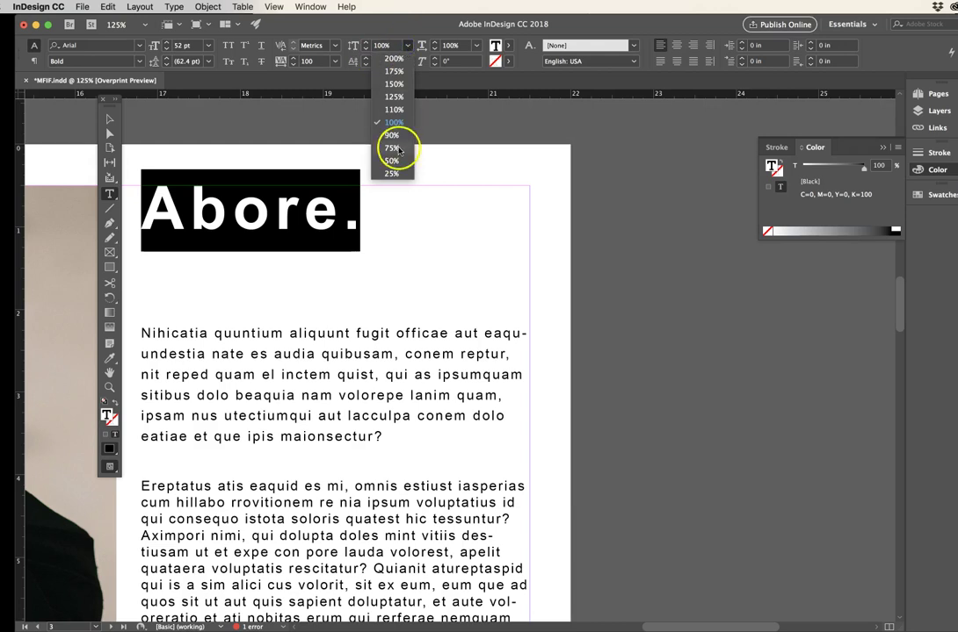
pyautogui.click(399, 85)
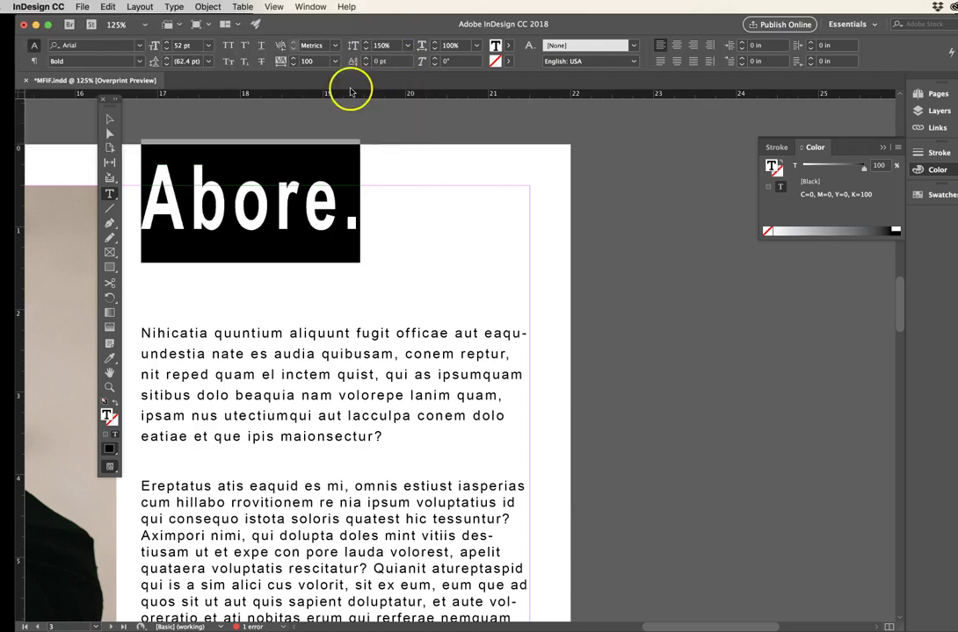
pyautogui.hotkey('ctrl', 'z')
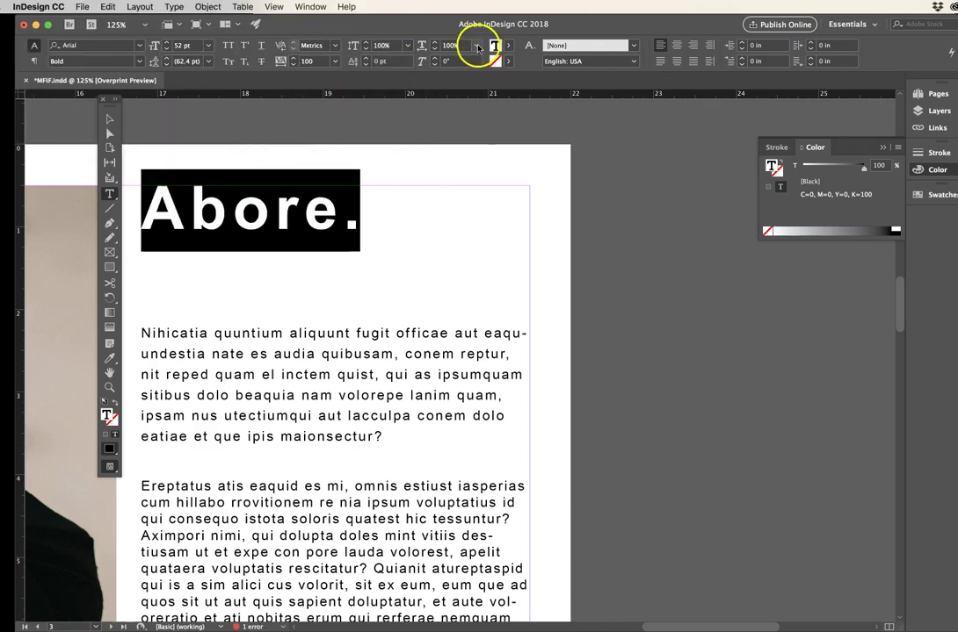
# Step: Set the horizontal scale of the selected "Abore." heading to 150% and deselect the text
pyautogui.click(477, 46)
pyautogui.click(463, 84)
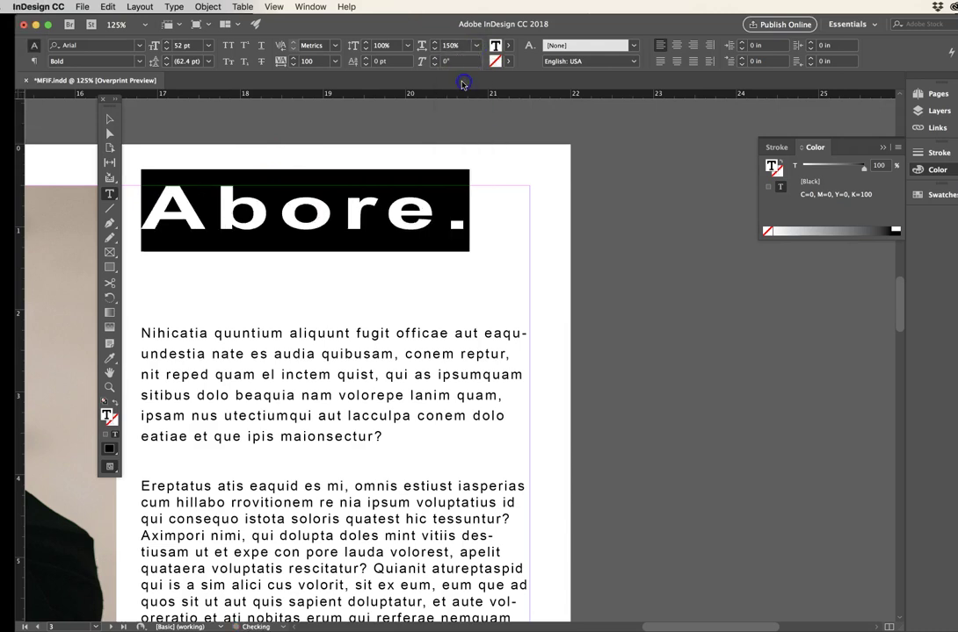
pyautogui.click(109, 119)
pyautogui.click(229, 114)
pyautogui.moveTo(288, 302); pyautogui.dragTo(448, 294)
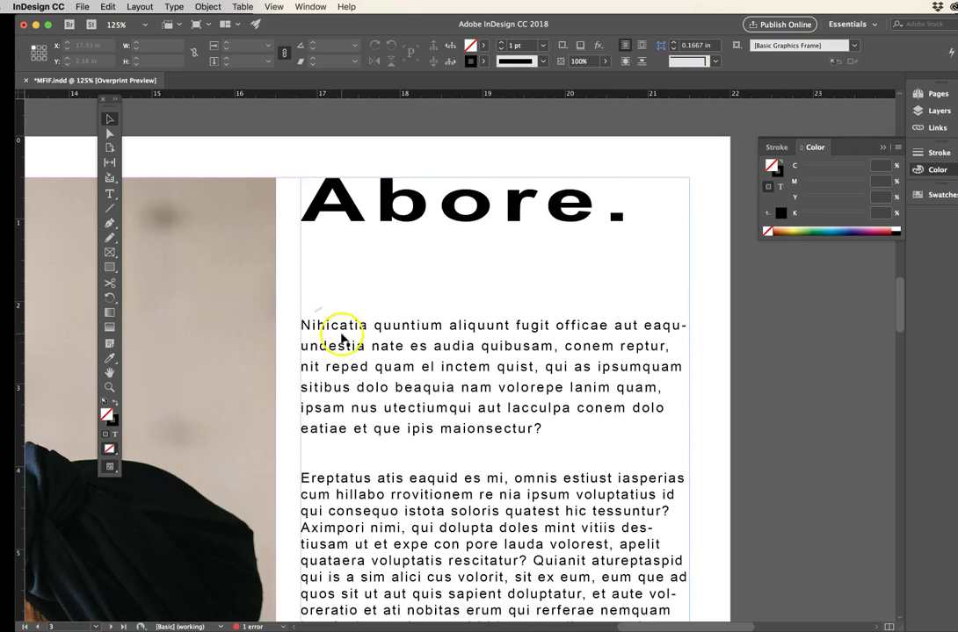
# Step: Turn the initial N of the first body paragraph into a drop cap three lines deep
pyautogui.doubleClick(367, 337)
pyautogui.moveTo(306, 331); pyautogui.dragTo(292, 327)
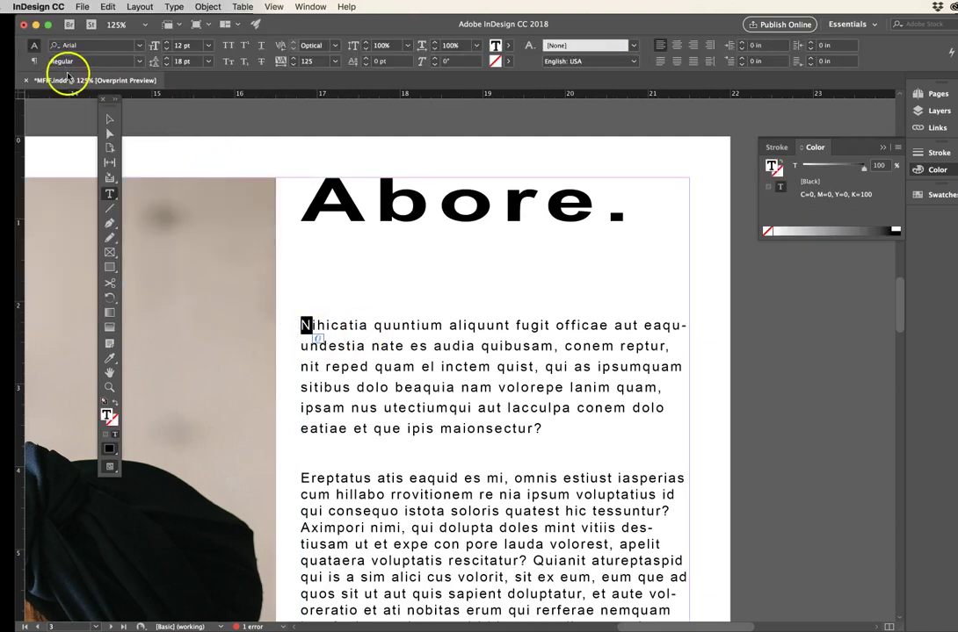
pyautogui.click(33, 61)
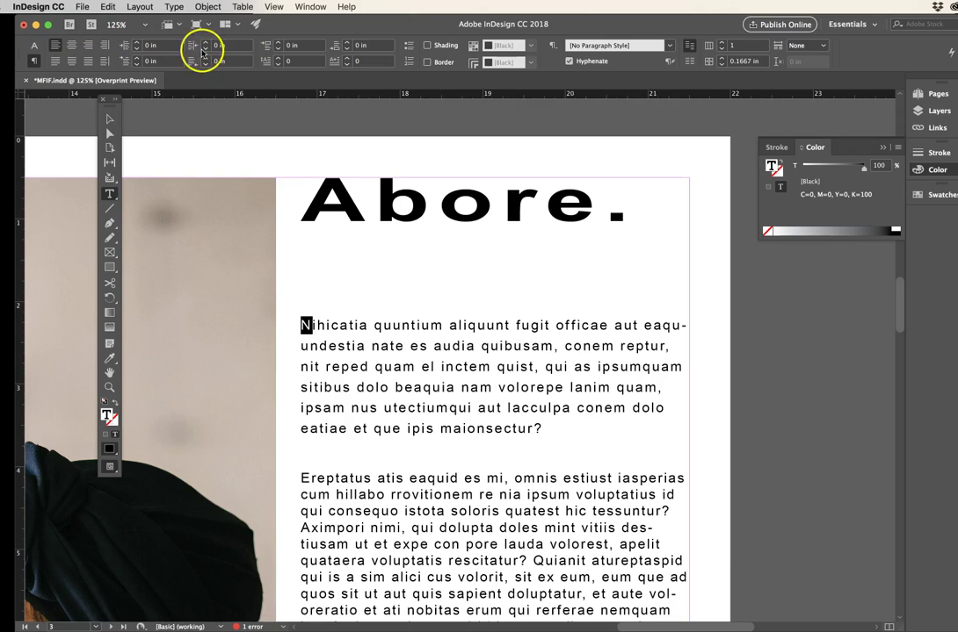
pyautogui.click(278, 59)
pyautogui.click(278, 59)
pyautogui.click(279, 59)
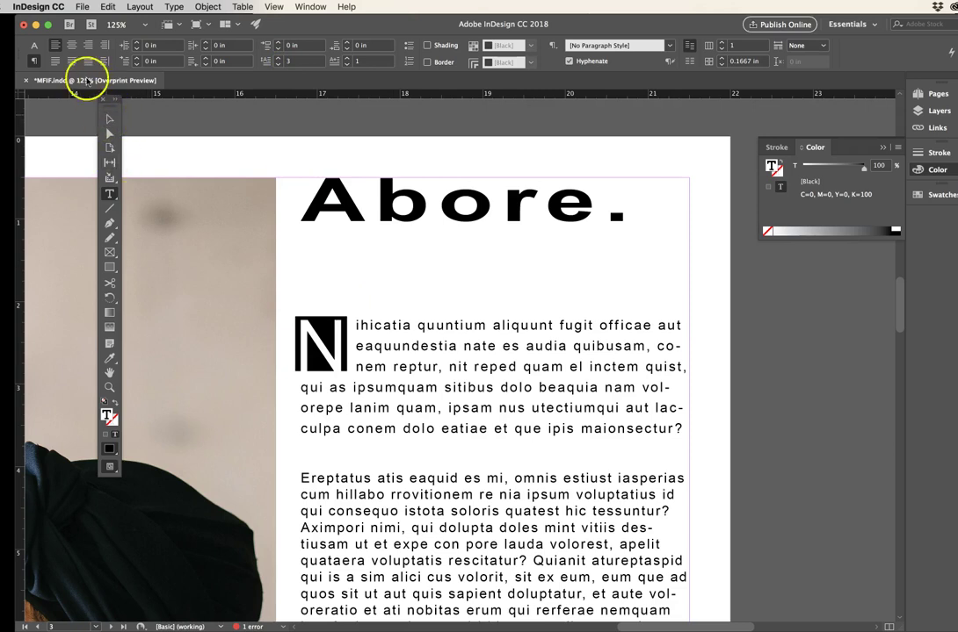
# Step: Change the font style of the drop cap N to Bold and deselect the text
pyautogui.click(32, 45)
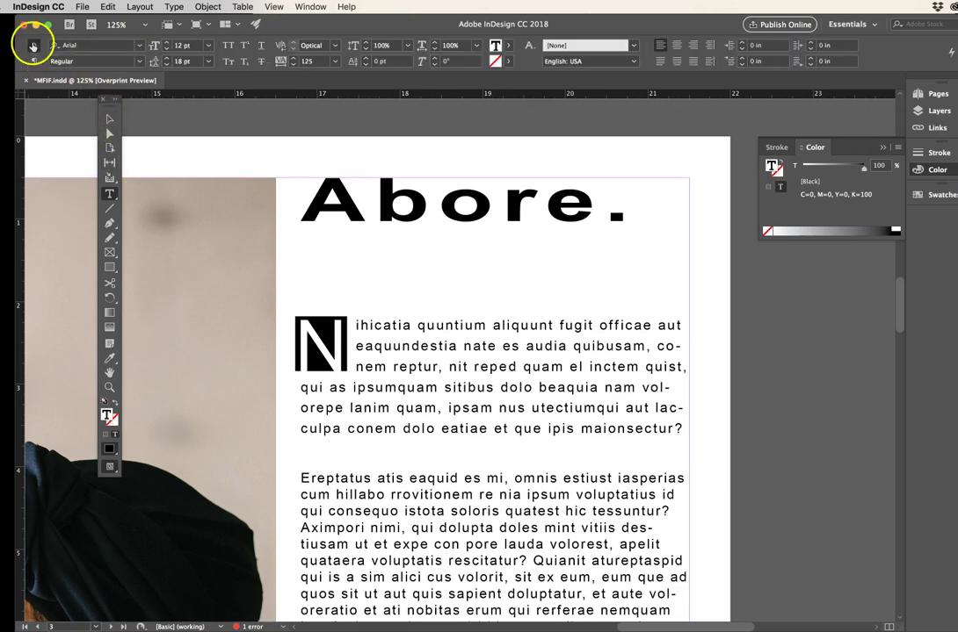
pyautogui.click(141, 64)
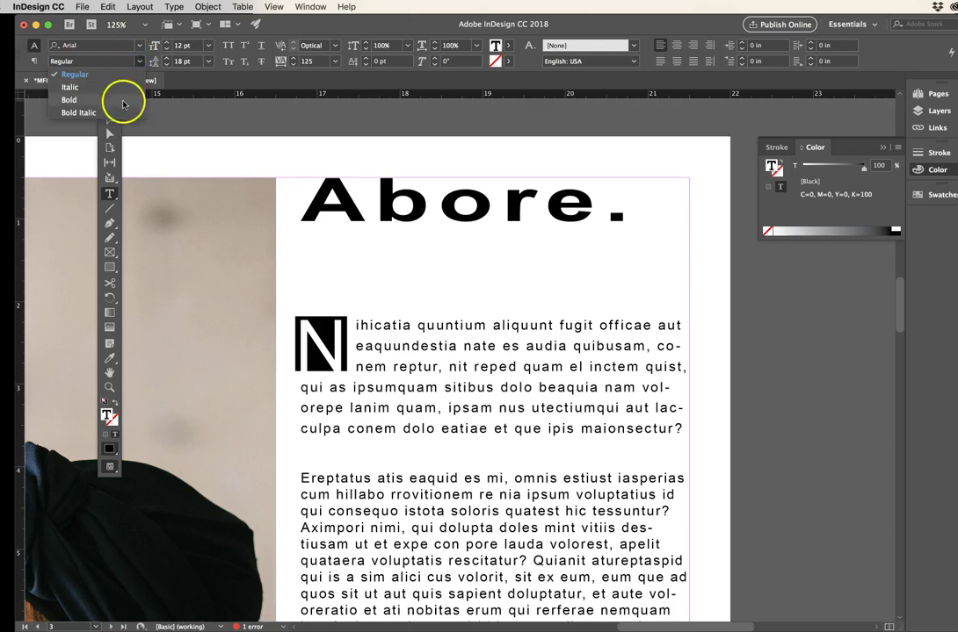
pyautogui.click(112, 98)
pyautogui.click(110, 120)
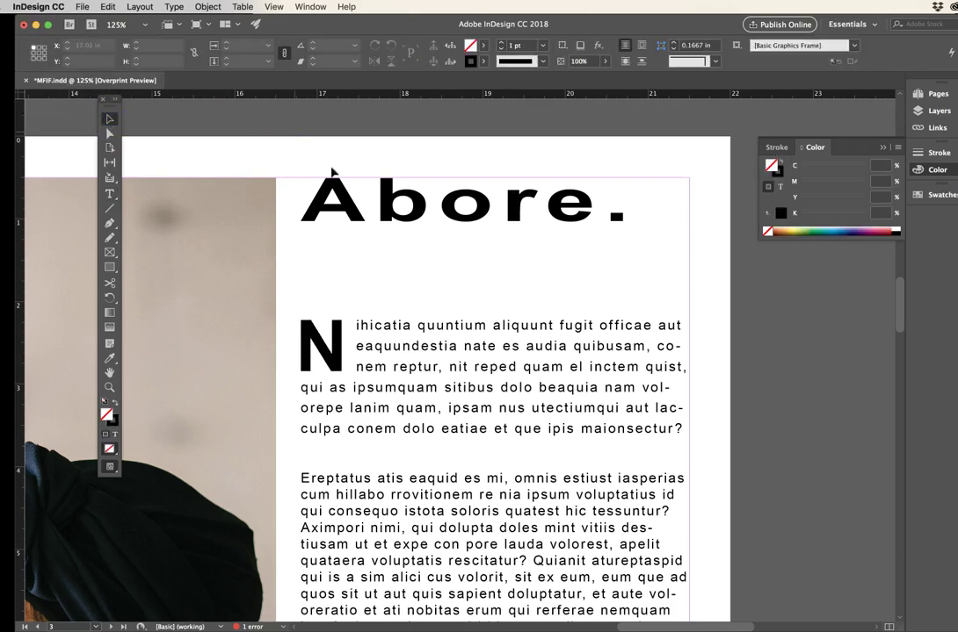
# Step: Remove the empty line between the "Abore." heading and the first body paragraph, then leave text editing
pyautogui.keyDown('alt'); pyautogui.keyDown('super'); pyautogui.click(472, 398); pyautogui.keyUp('super'); pyautogui.keyUp('alt')
pyautogui.keyDown('alt'); pyautogui.keyDown('super'); pyautogui.click(409, 359); pyautogui.keyUp('super'); pyautogui.keyUp('alt')
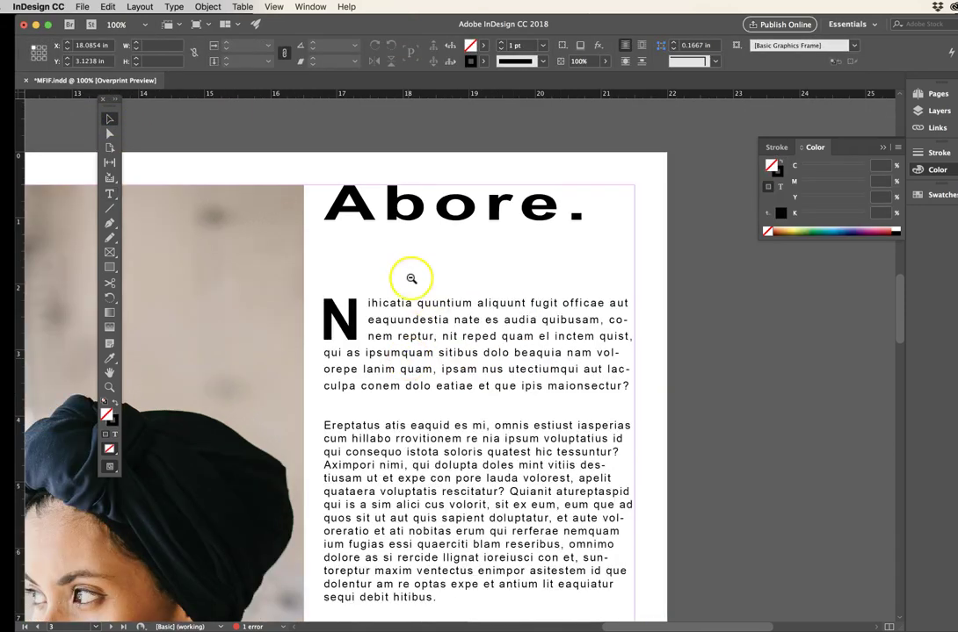
pyautogui.doubleClick(413, 292)
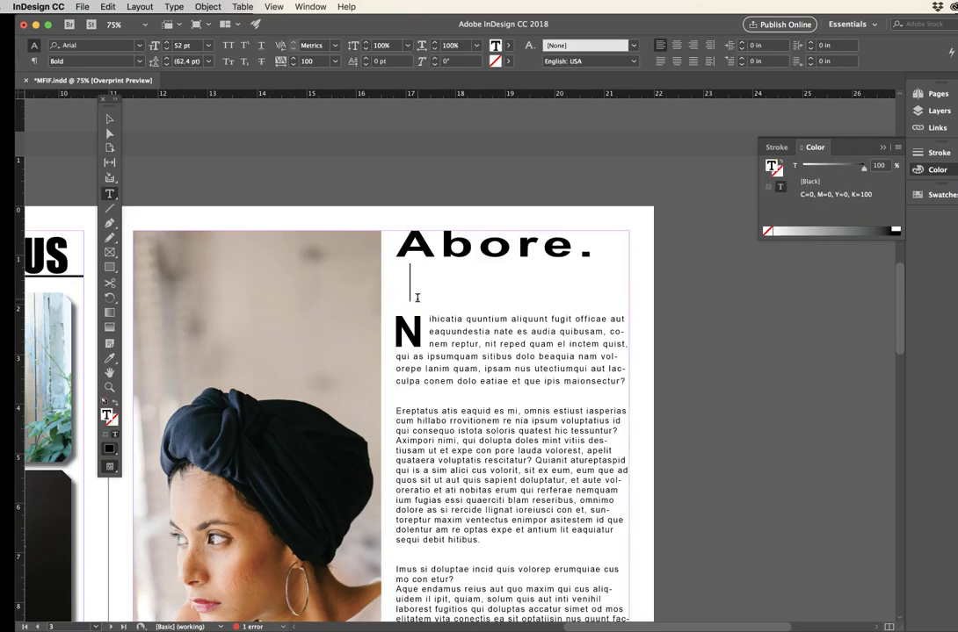
pyautogui.press('BackSpace')
pyautogui.click(110, 119)
pyautogui.rightClick(462, 370)
pyautogui.click(462, 369)
pyautogui.moveTo(463, 343); pyautogui.dragTo(550, 331)
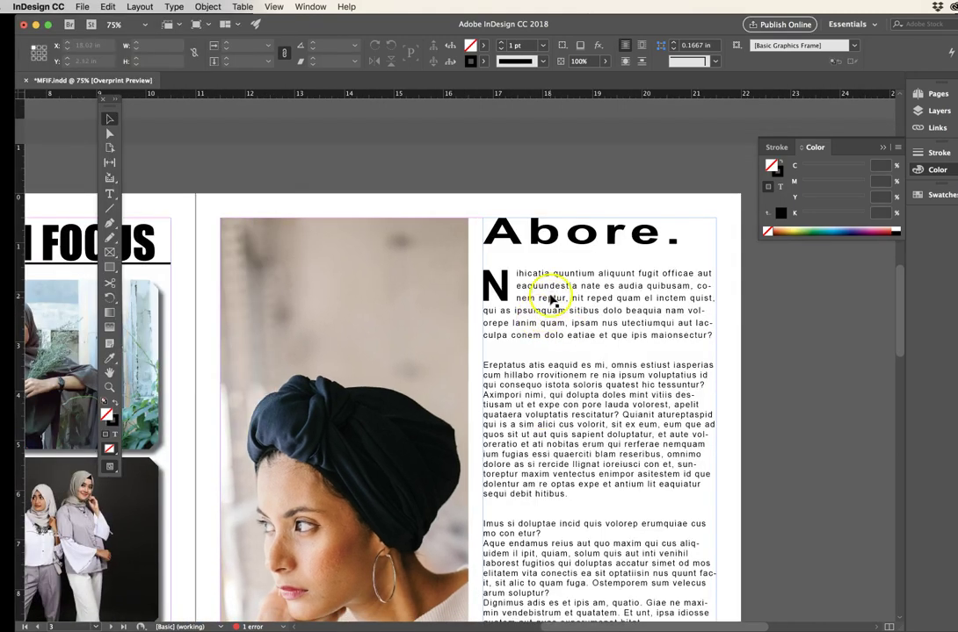
# Step: End the first paragraph with a period after "sitibus" and start a separate paragraph with "Dolo" below one blank line
pyautogui.doubleClick(602, 318)
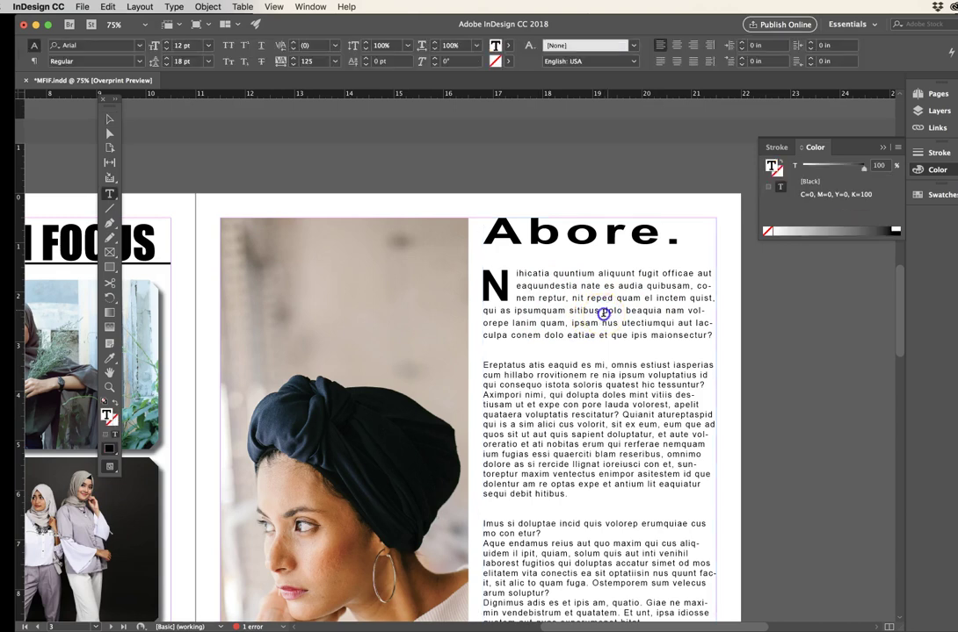
pyautogui.write('. D')
pyautogui.press('Return')
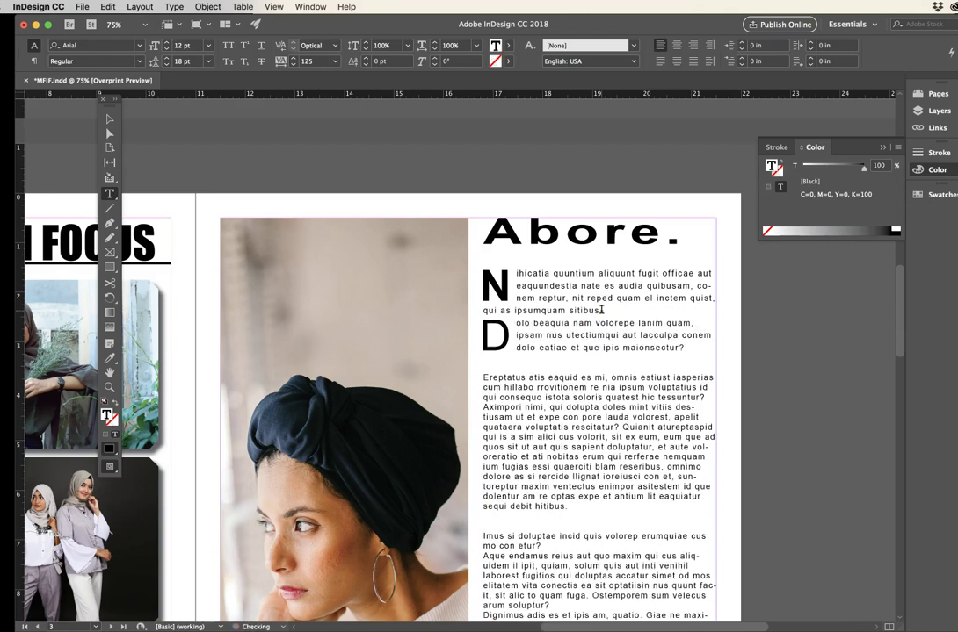
pyautogui.press('Return')
pyautogui.click(567, 336)
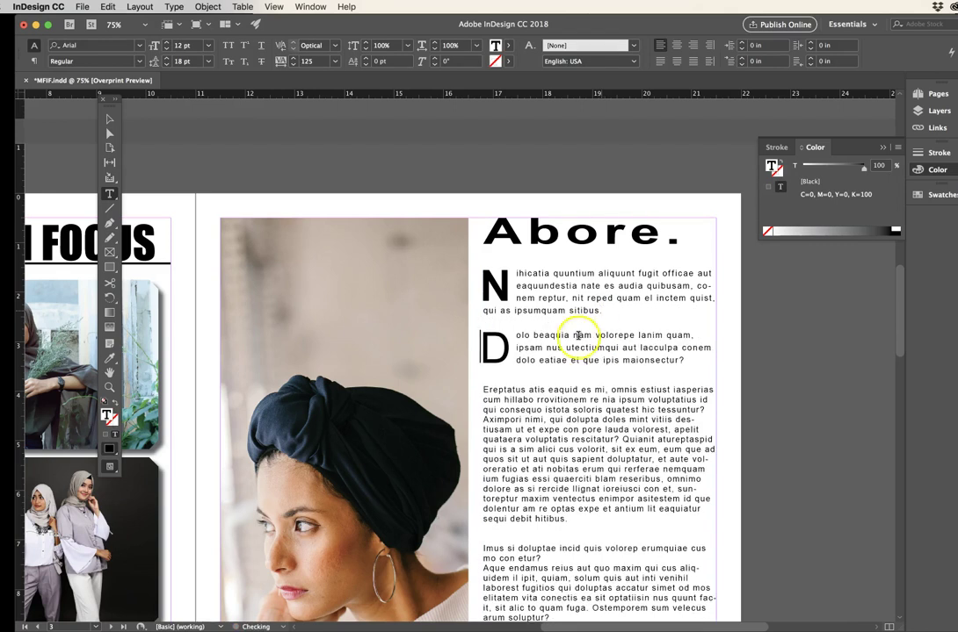
# Step: Remove the drop cap from the paragraph starting with "Dolo beaquia" and deselect the text
pyautogui.tripleClick(490, 346)
pyautogui.moveTo(495, 347); pyautogui.dragTo(481, 348)
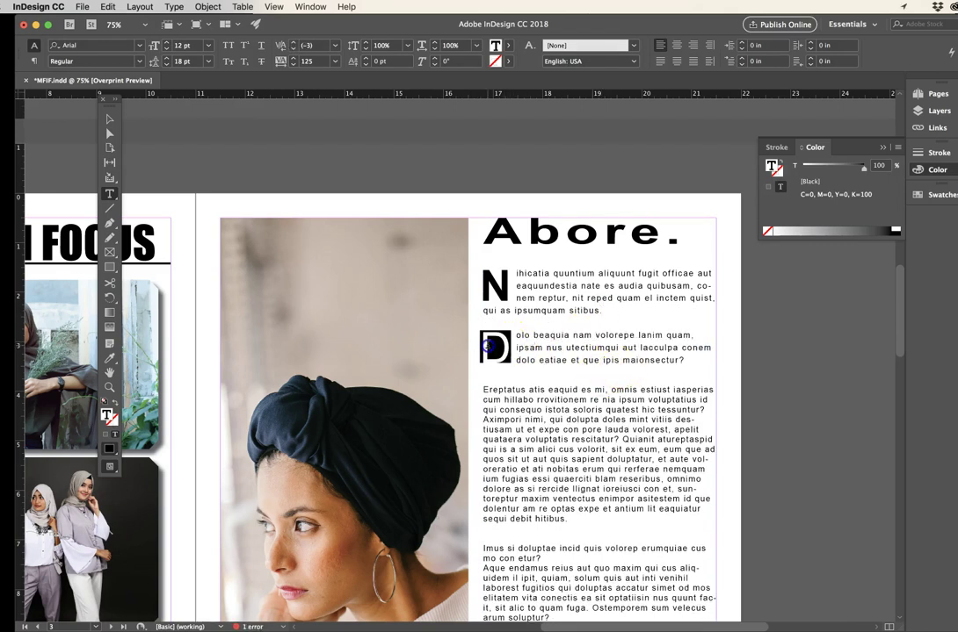
pyautogui.click(33, 63)
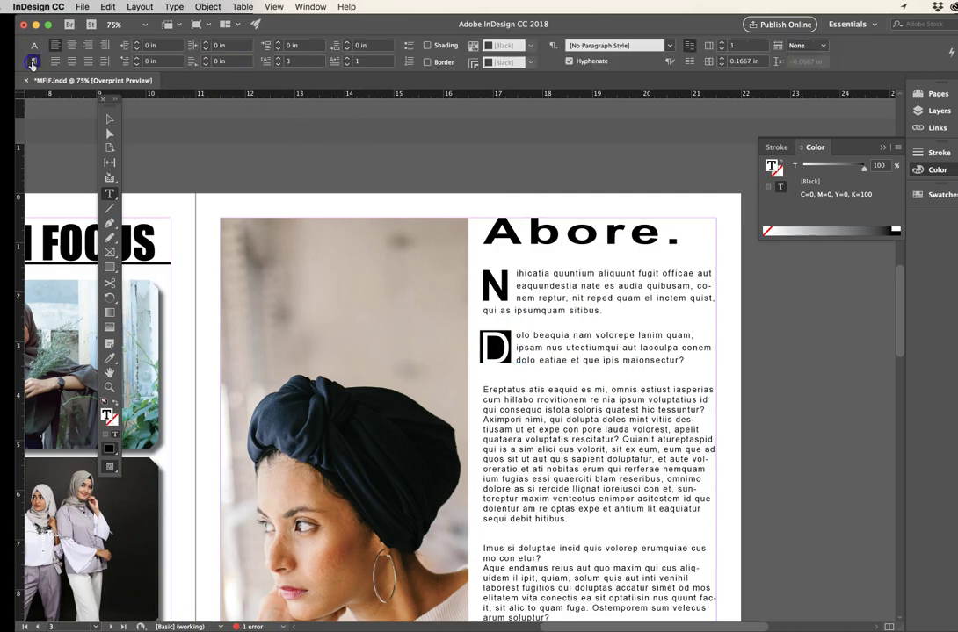
pyautogui.click(277, 64)
pyautogui.click(278, 64)
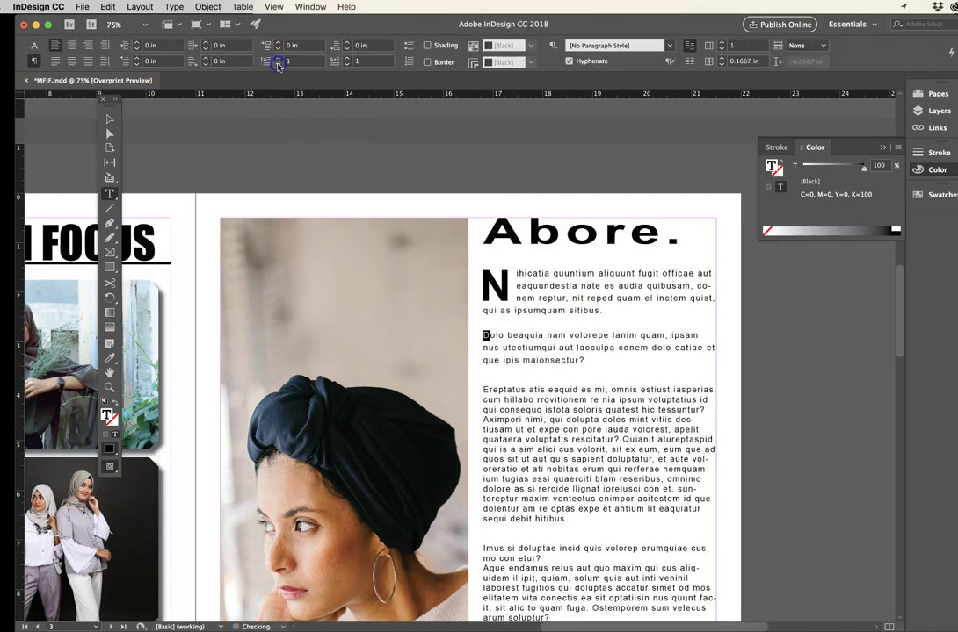
pyautogui.click(109, 119)
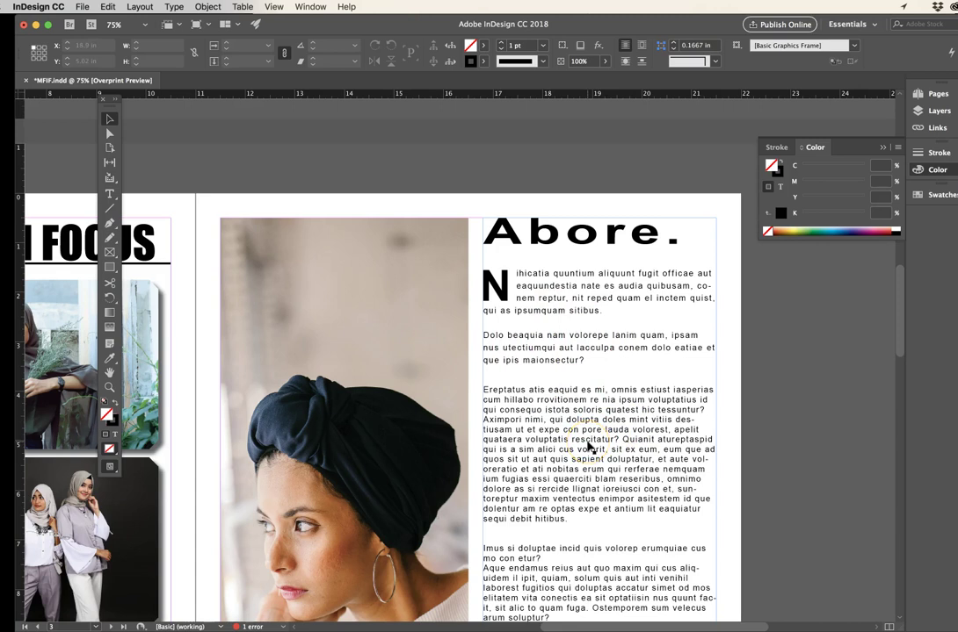
# Step: Place the text cursor in the "Dolo beaquia" paragraph and display the document's paragraph styles
pyautogui.scroll(-4, 588, 448)
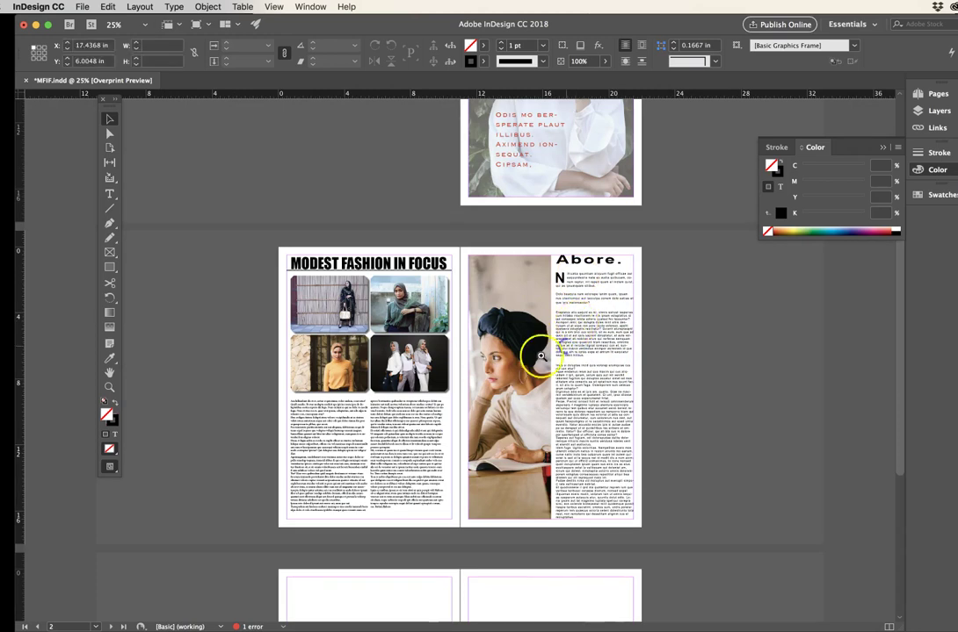
pyautogui.scroll(2, 562, 343)
pyautogui.scroll(-1, 488, 322)
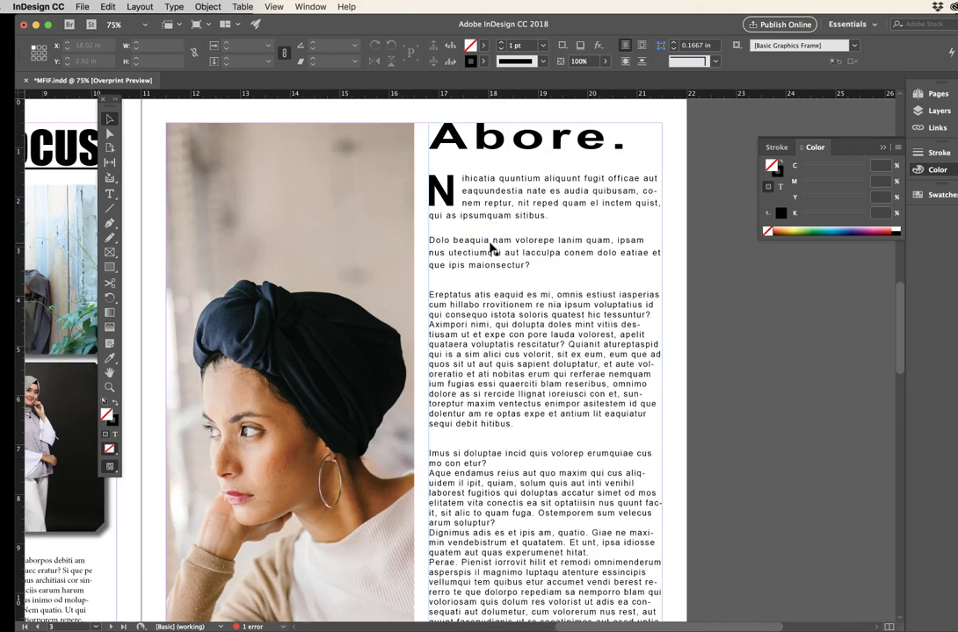
pyautogui.doubleClick(490, 243)
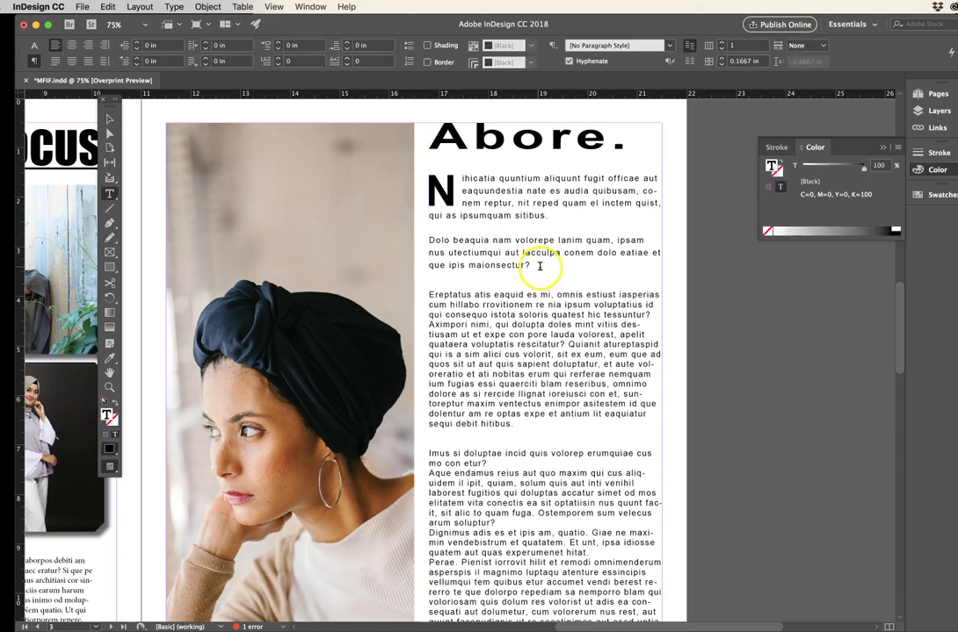
pyautogui.click(310, 6)
pyautogui.moveTo(309, 238)
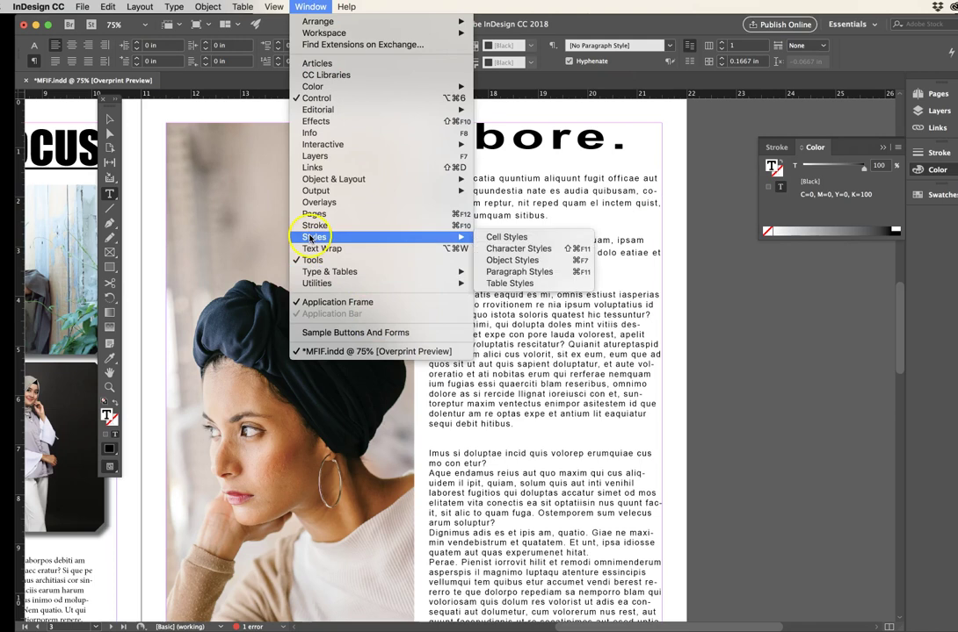
pyautogui.click(521, 273)
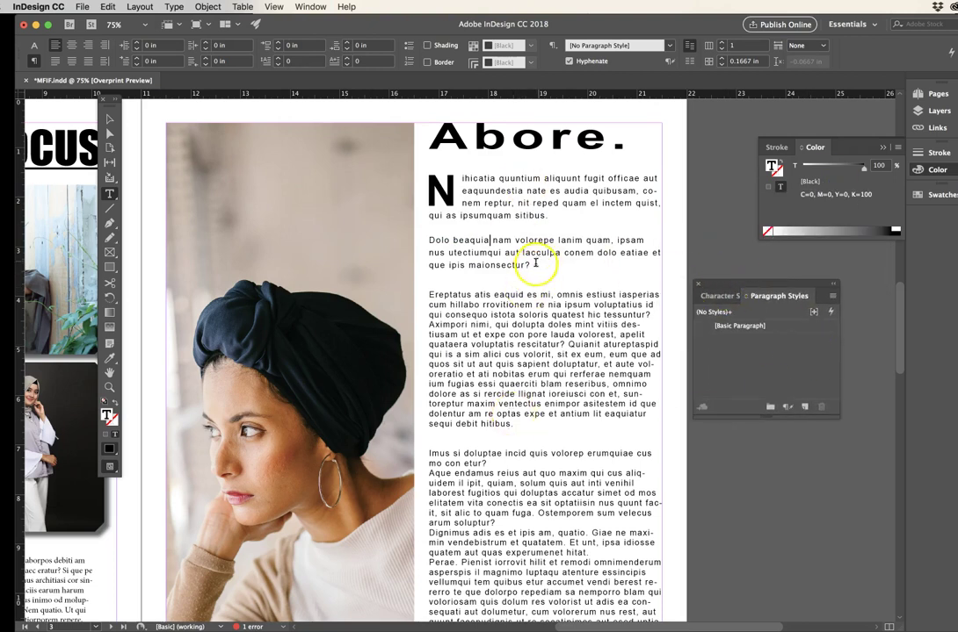
# Step: Create a new paragraph style from the whole "Dolo beaquia" paragraph, apply it to that paragraph, and name it Wider Text
pyautogui.moveTo(428, 240); pyautogui.dragTo(546, 264)
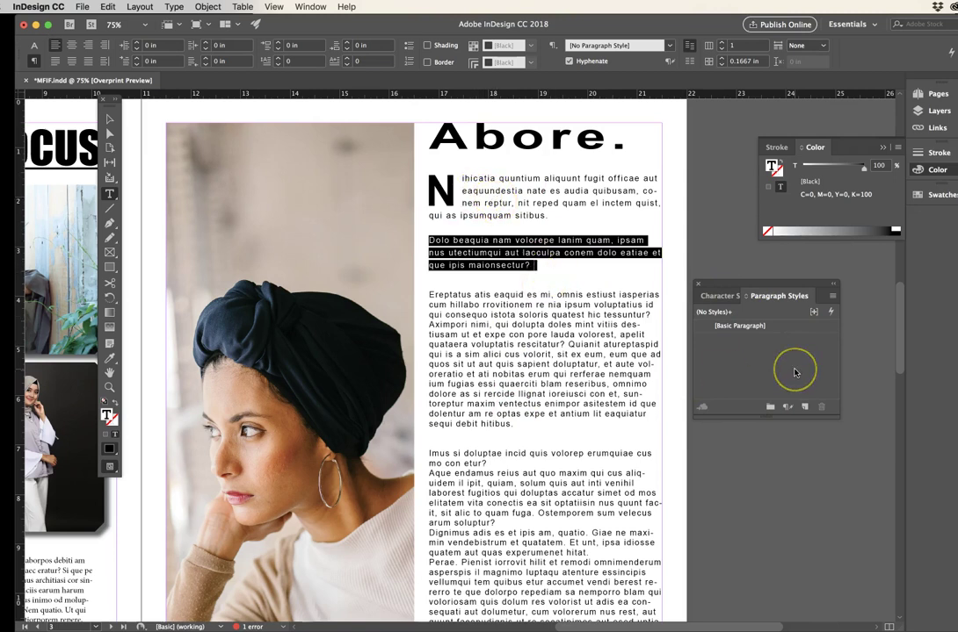
pyautogui.click(803, 407)
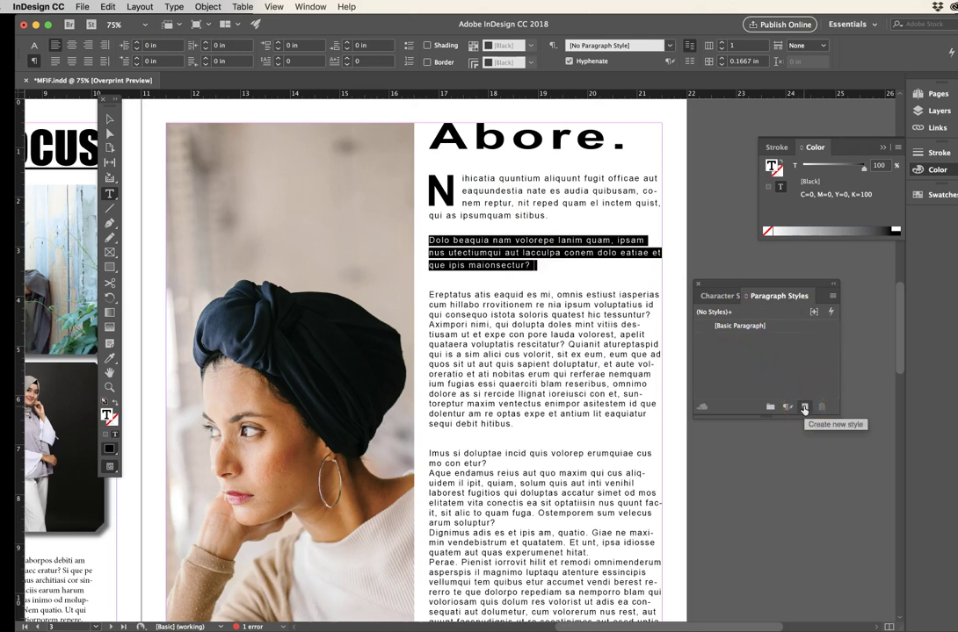
pyautogui.click(804, 407)
pyautogui.click(742, 340)
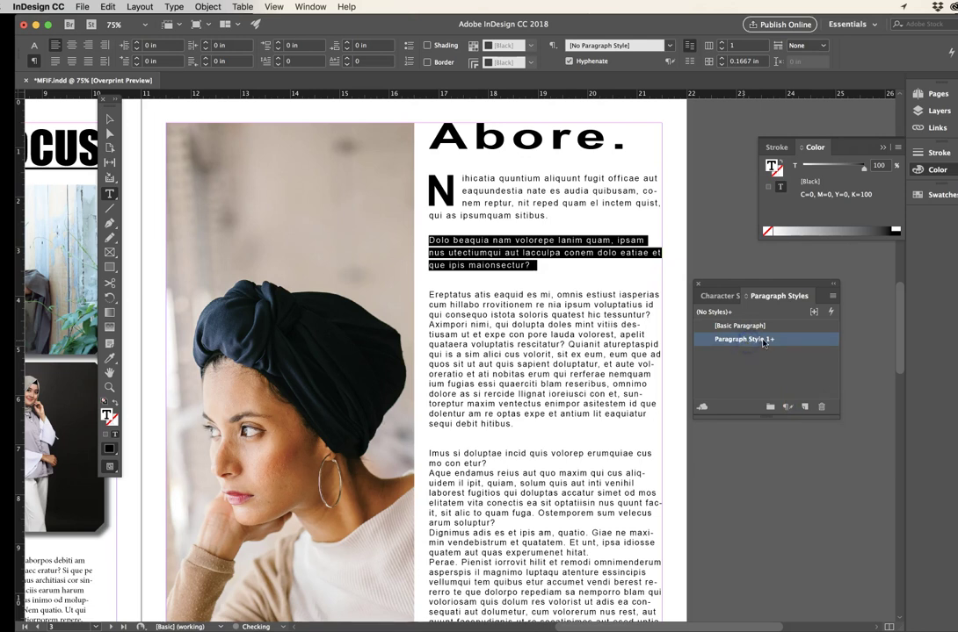
pyautogui.doubleClick(763, 342)
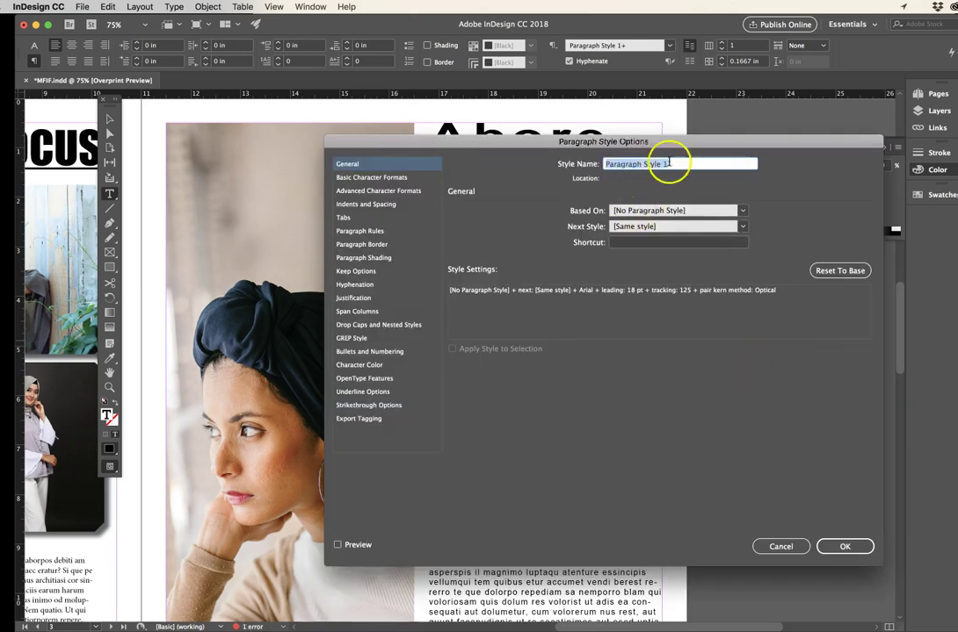
pyautogui.moveTo(673, 143); pyautogui.dragTo(673, 160)
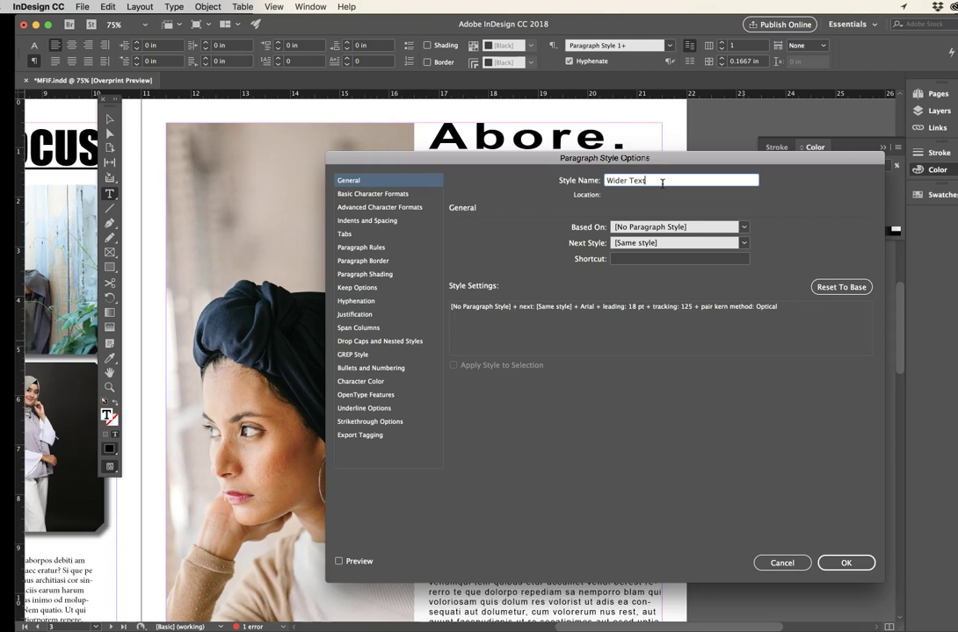
pyautogui.click(845, 562)
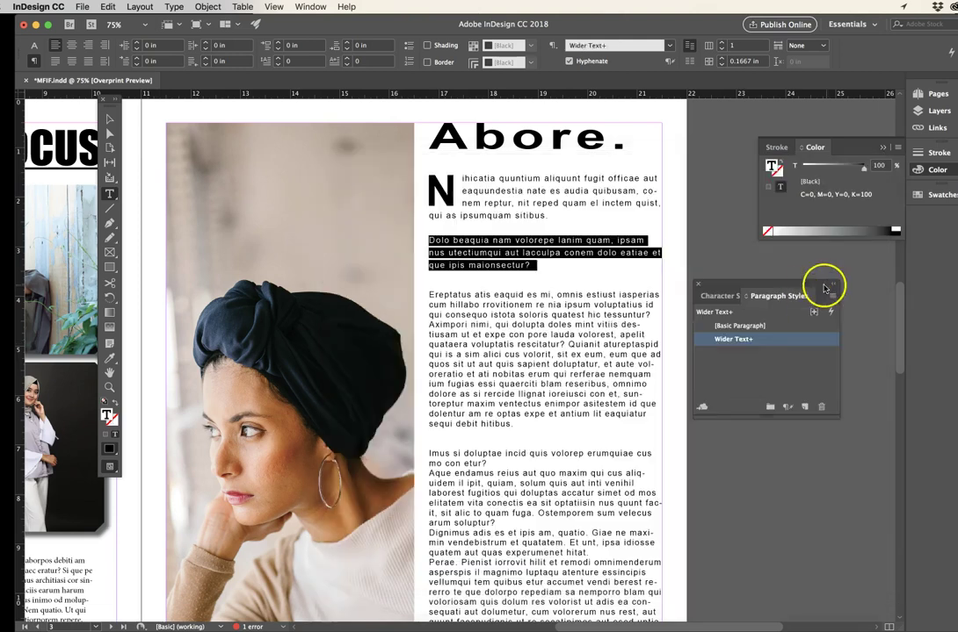
# Step: Apply the Wider Text paragraph style to the paragraphs from "Ereptatus atis" through "Aque endamus"
pyautogui.click(576, 314)
pyautogui.moveTo(428, 294); pyautogui.dragTo(501, 532)
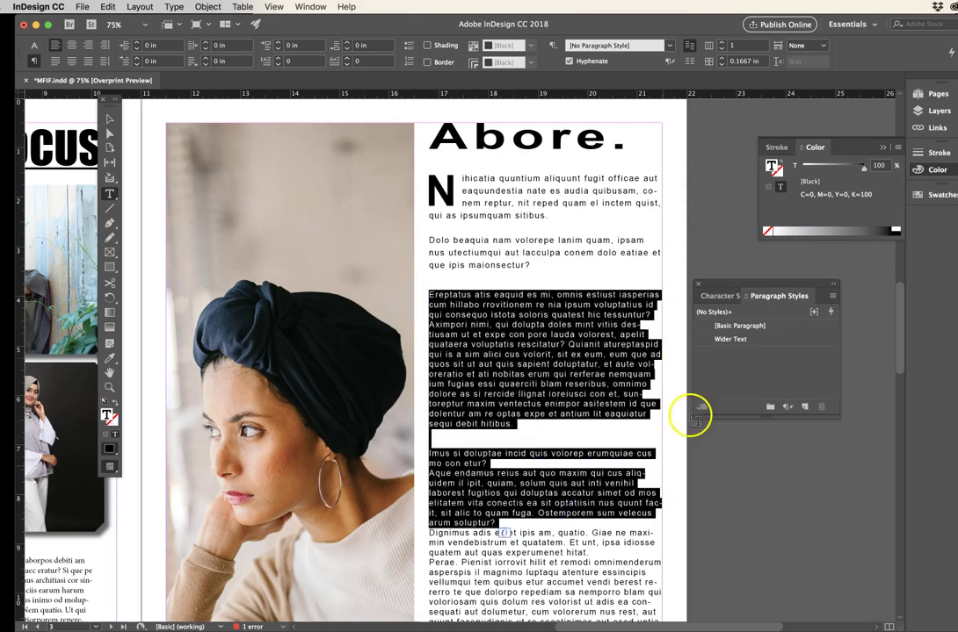
pyautogui.click(738, 339)
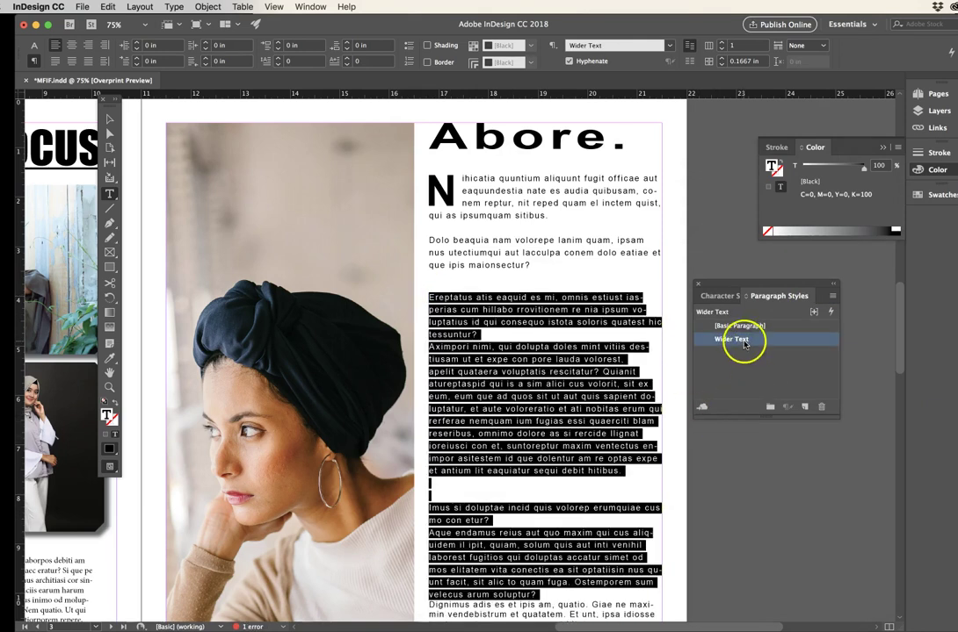
# Step: Apply the Wider Text paragraph style from "Imus si doluptae" down to the end of the column, and deselect the text
pyautogui.click(110, 119)
pyautogui.scroll(-5, 455, 434)
pyautogui.press('super+minus')
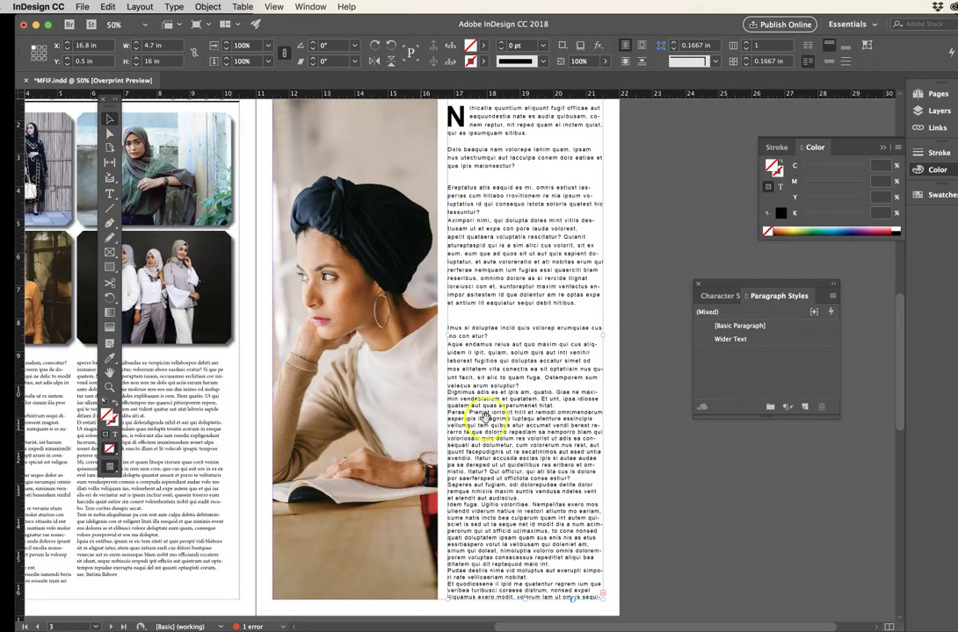
pyautogui.doubleClick(486, 334)
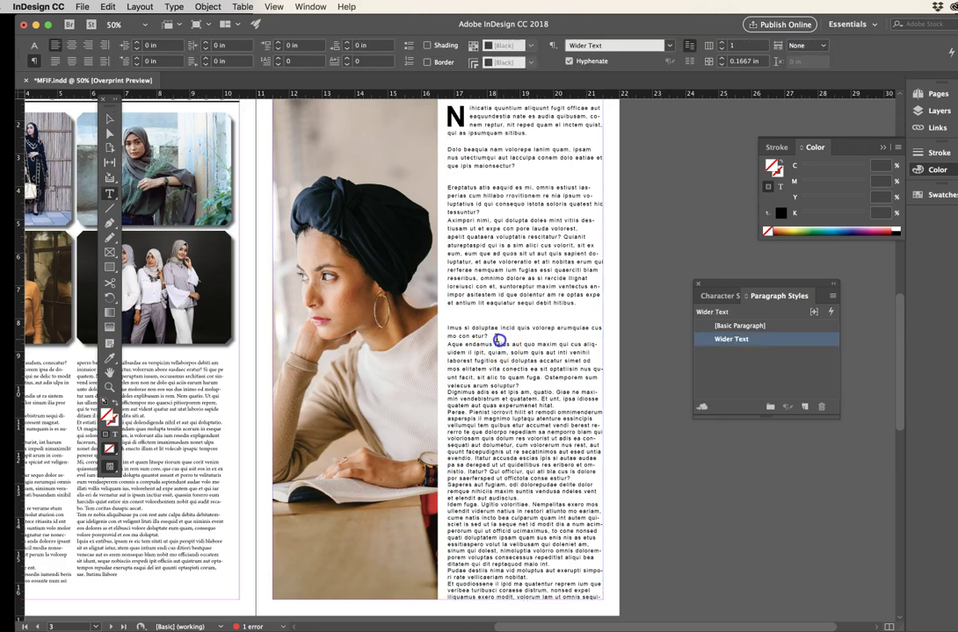
pyautogui.moveTo(447, 328); pyautogui.dragTo(572, 604)
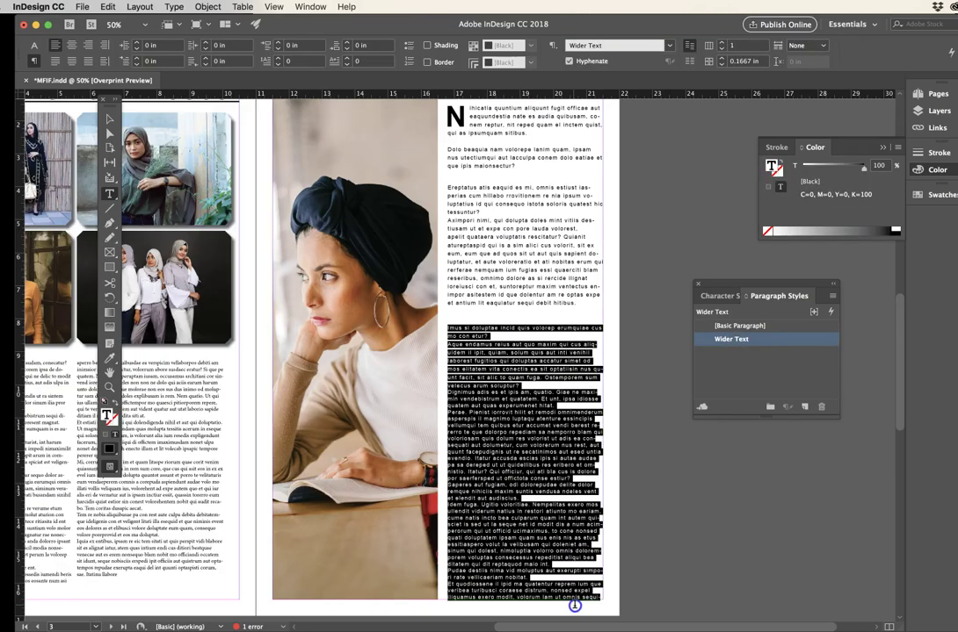
pyautogui.click(756, 343)
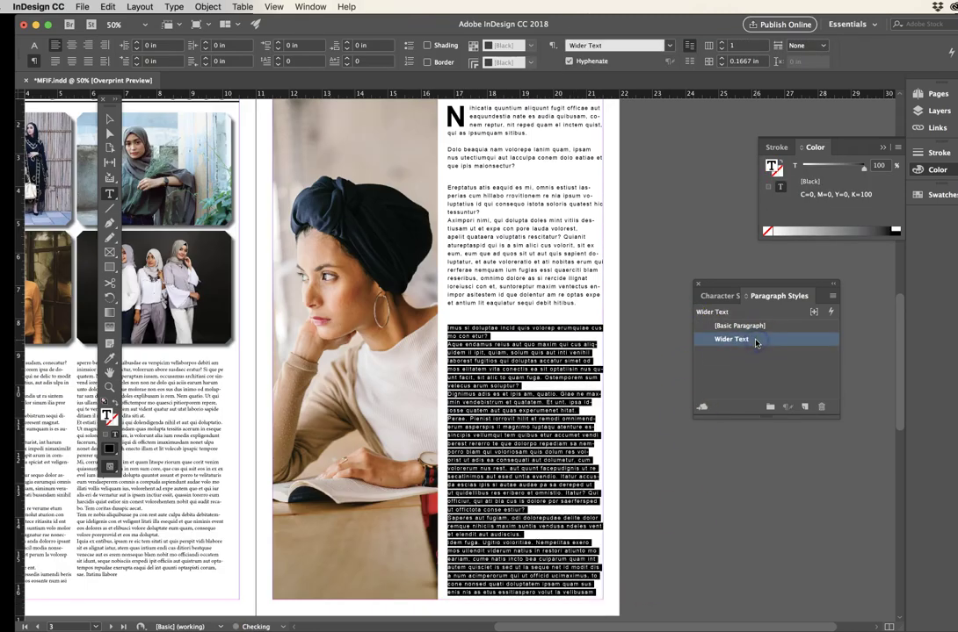
pyautogui.click(109, 119)
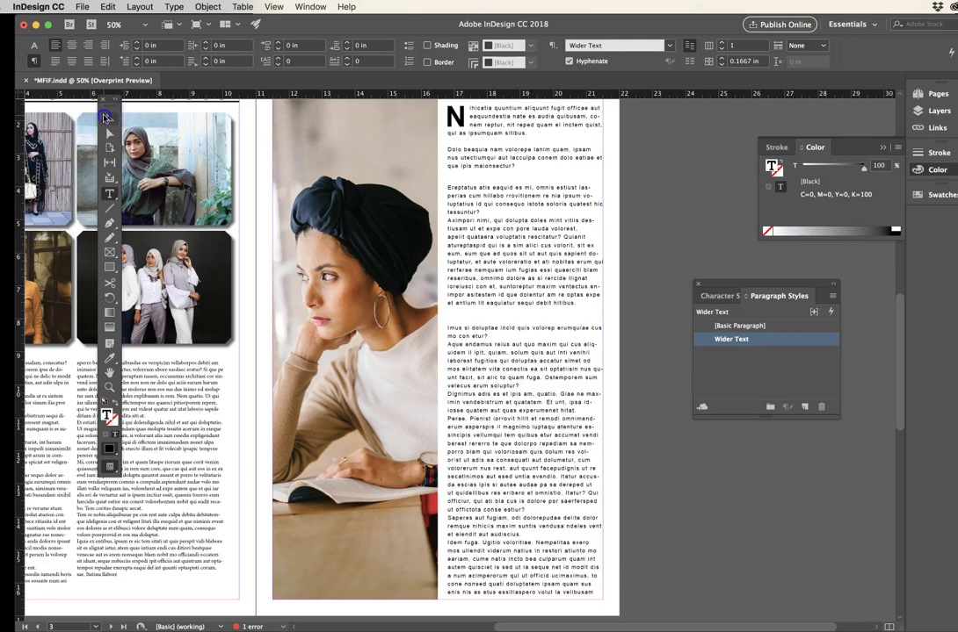
pyautogui.click(710, 174)
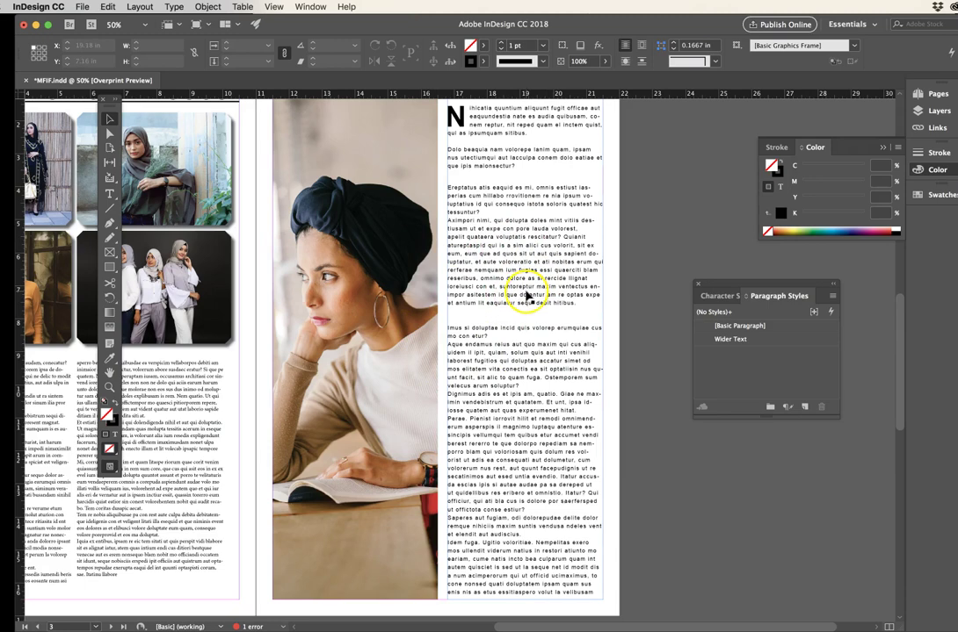
# Step: Select the word "nimi" in the "Aximpori" paragraph and format it as Bold at 14 pt
pyautogui.click(453, 229)
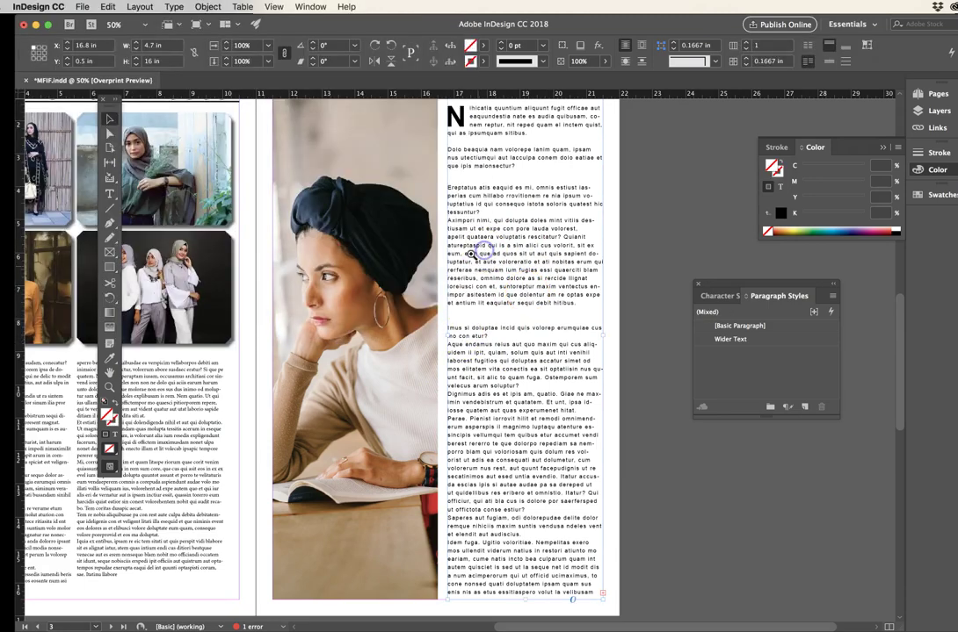
pyautogui.press('super+equal')
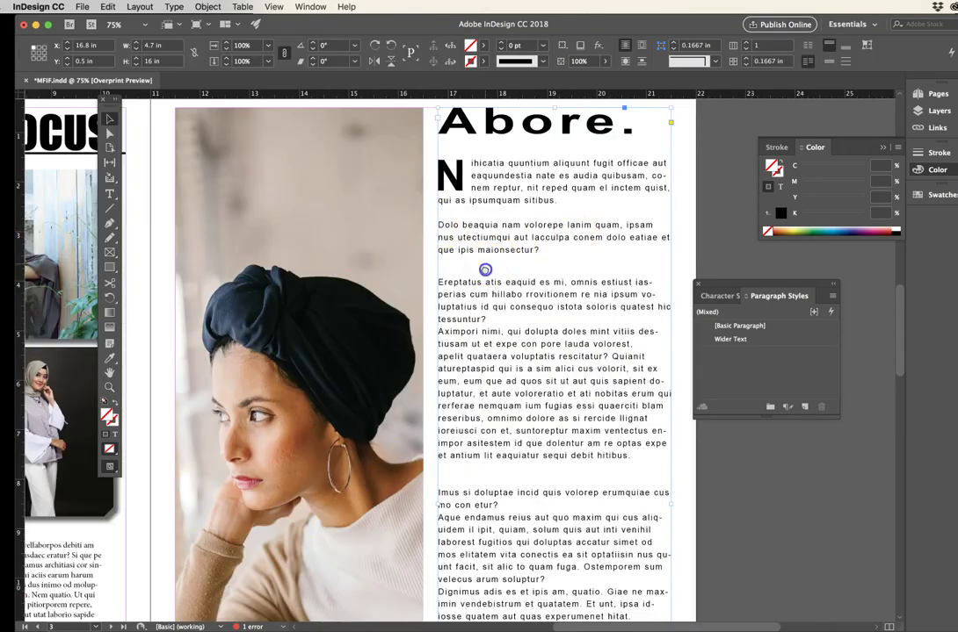
pyautogui.scroll(1, 484, 294)
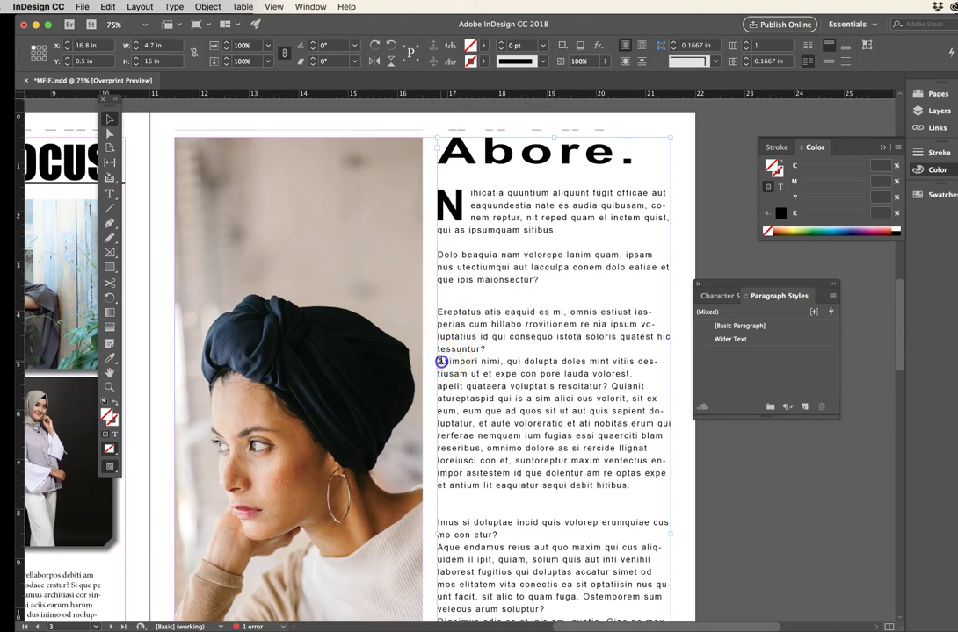
pyautogui.doubleClick(441, 361)
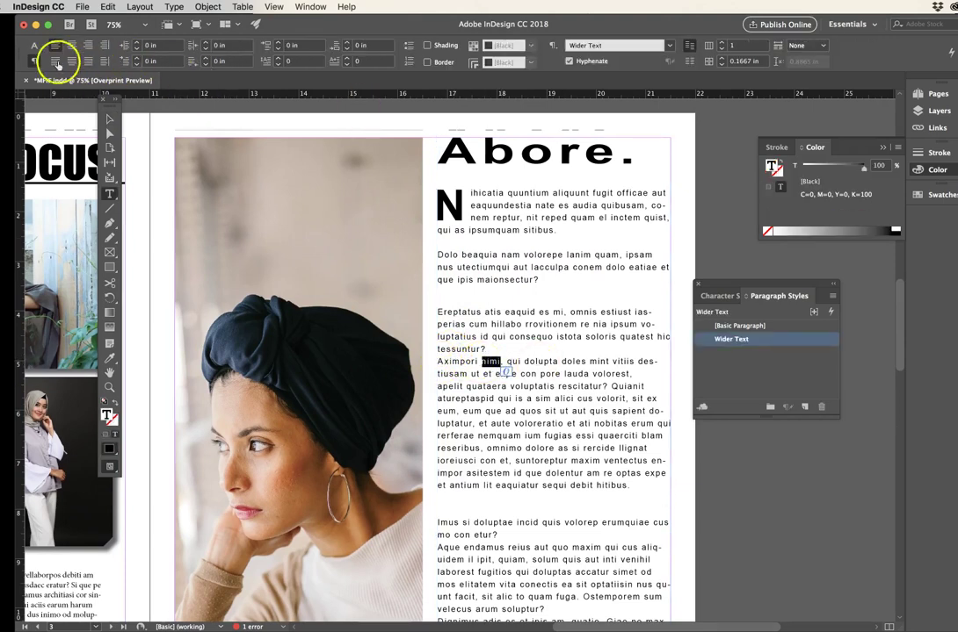
pyautogui.click(31, 45)
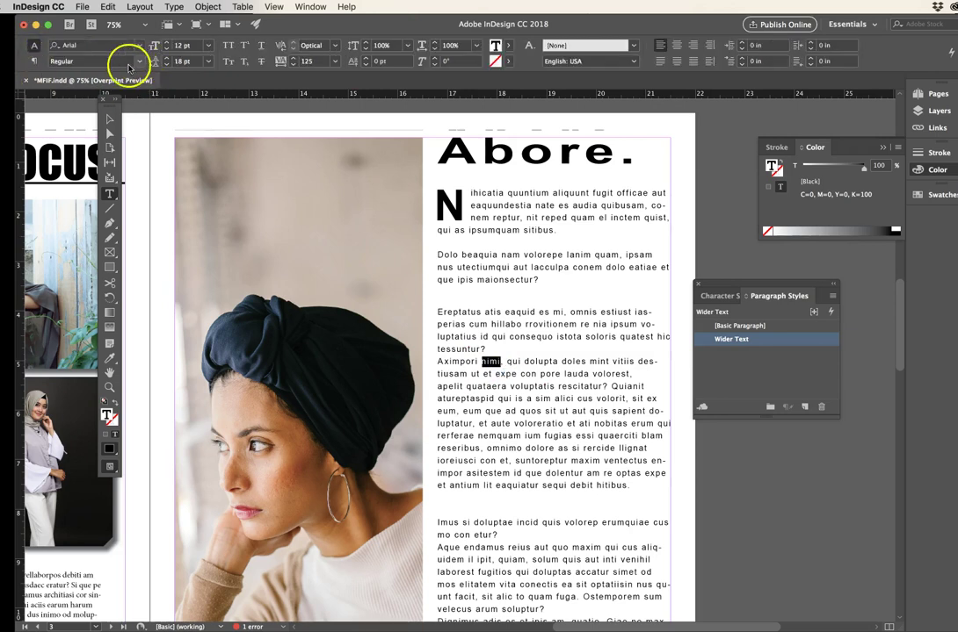
pyautogui.click(136, 62)
pyautogui.click(113, 100)
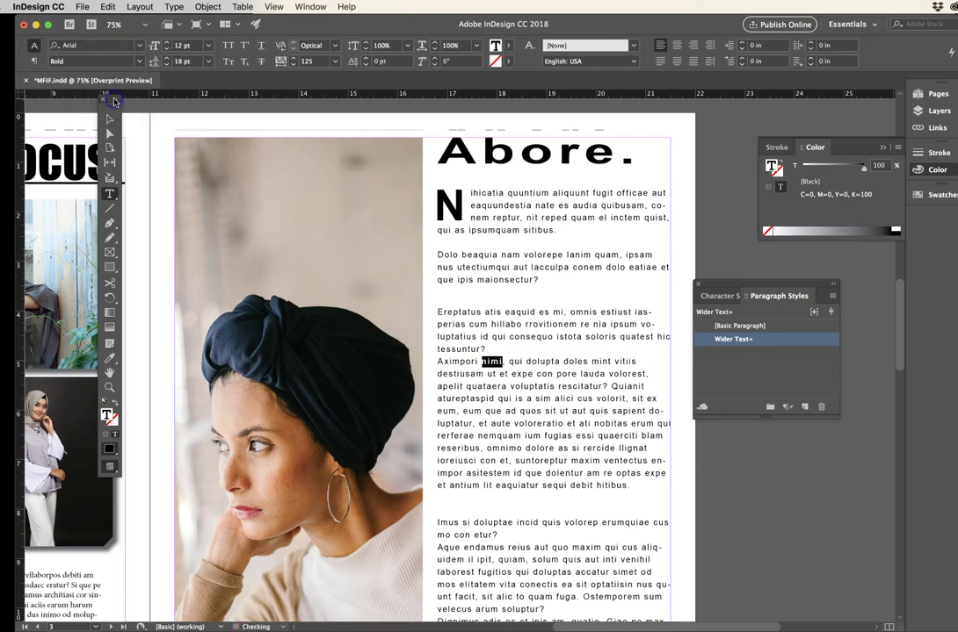
pyautogui.click(208, 45)
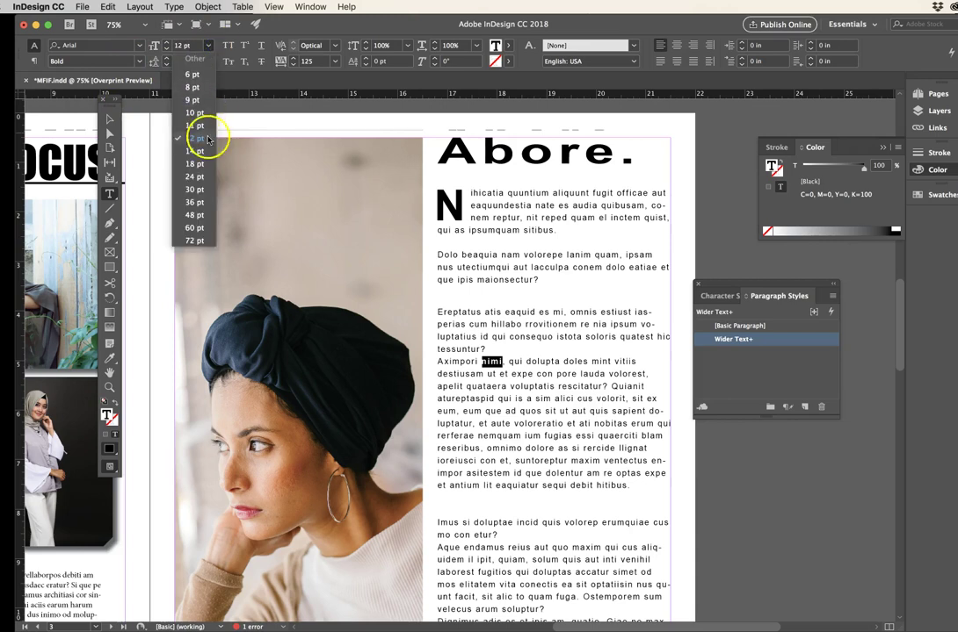
pyautogui.click(200, 153)
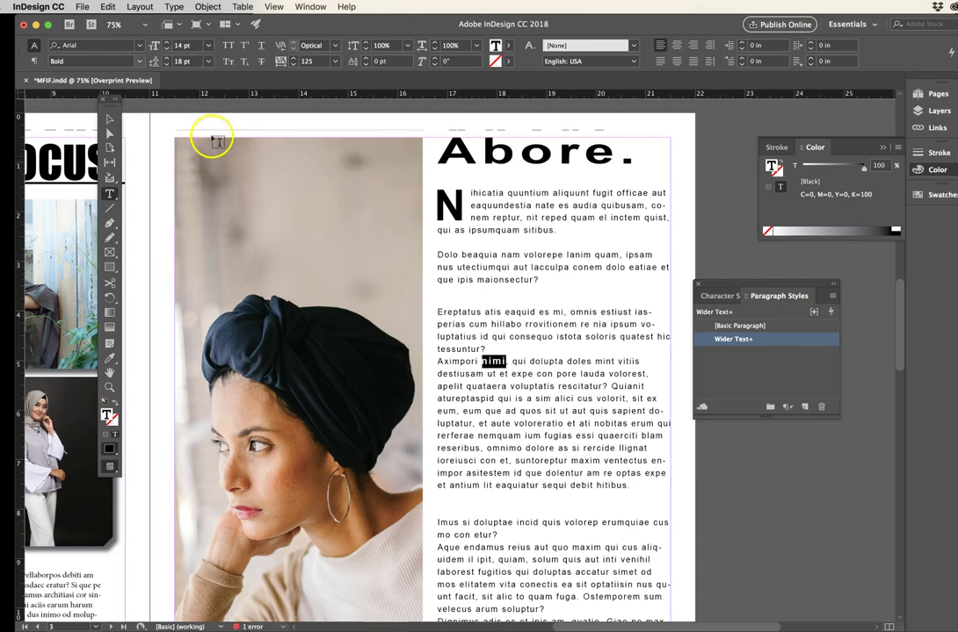
# Step: Change the font style of "nimi" to Bold Italic and deselect the text
pyautogui.click(136, 60)
pyautogui.click(117, 114)
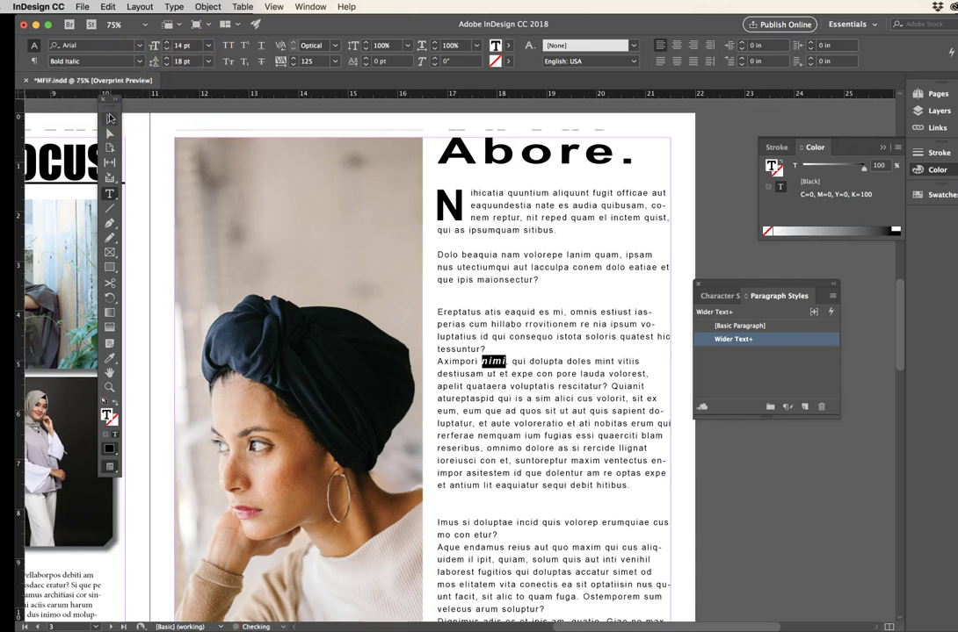
pyautogui.click(109, 118)
pyautogui.click(259, 115)
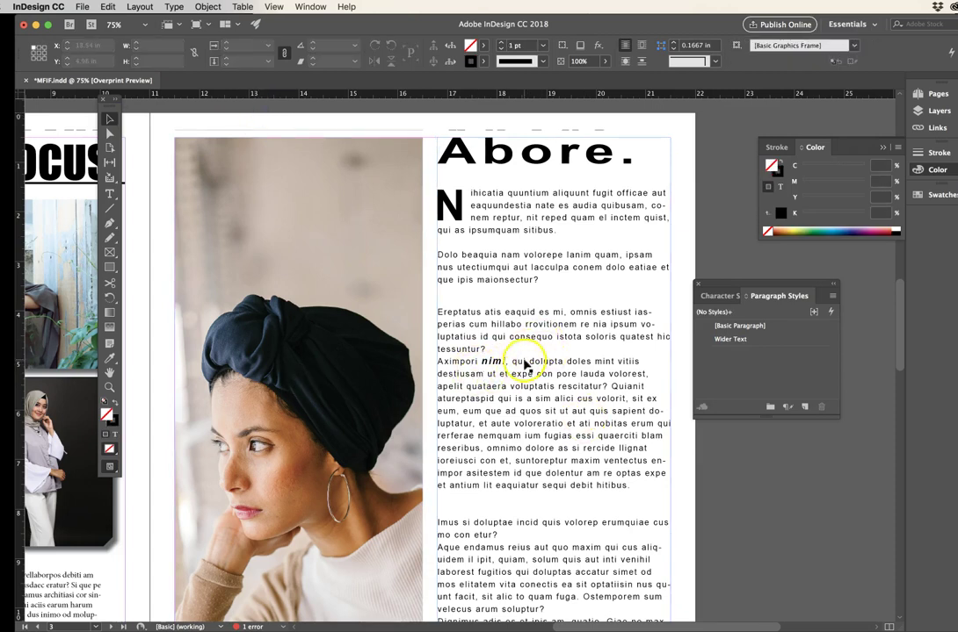
# Step: Create a character style from the formatted word "nimi", apply it to that word, and name it Emphasis
pyautogui.doubleClick(493, 362)
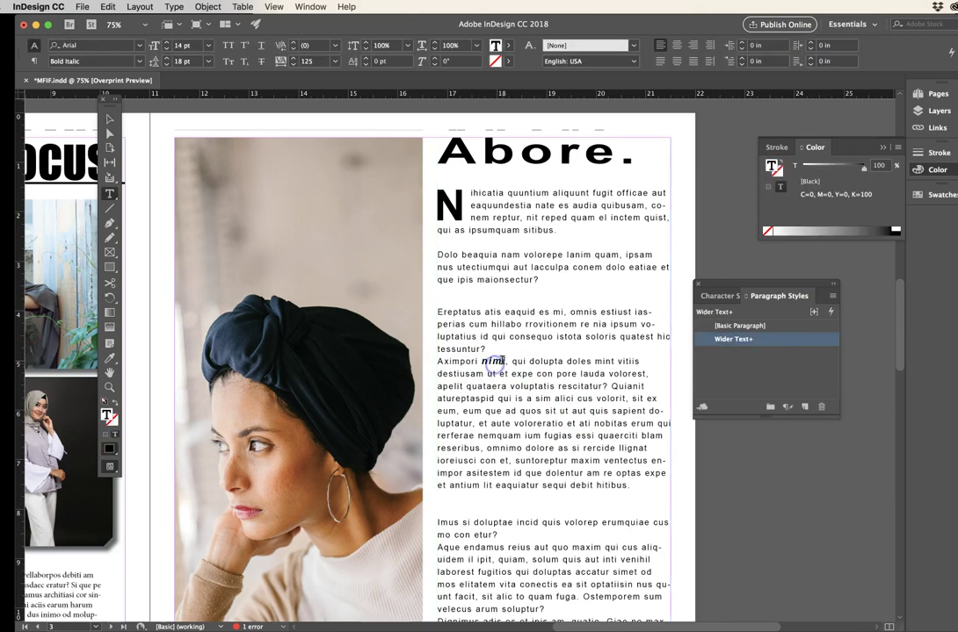
pyautogui.click(713, 296)
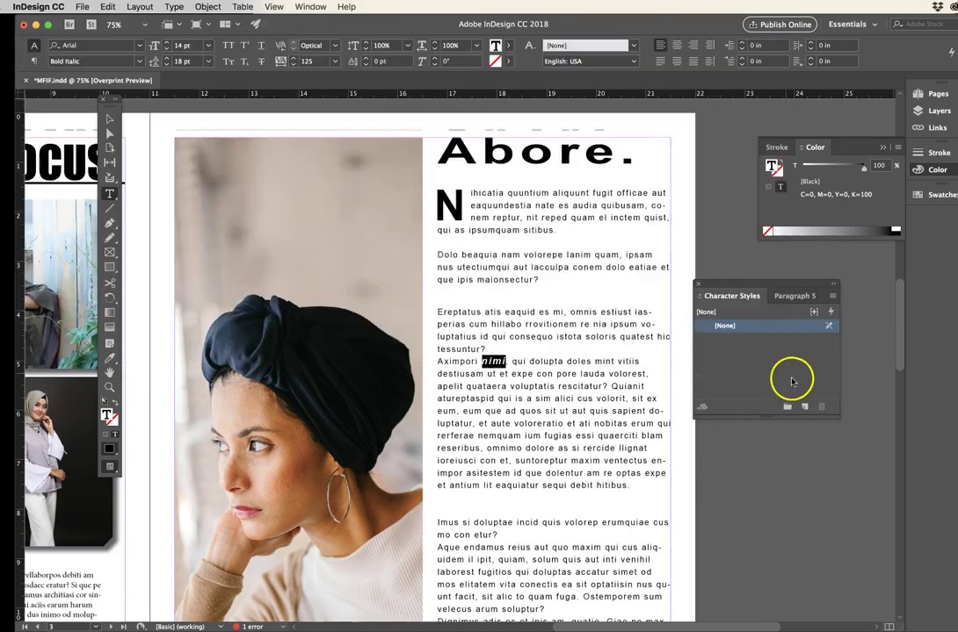
pyautogui.click(804, 407)
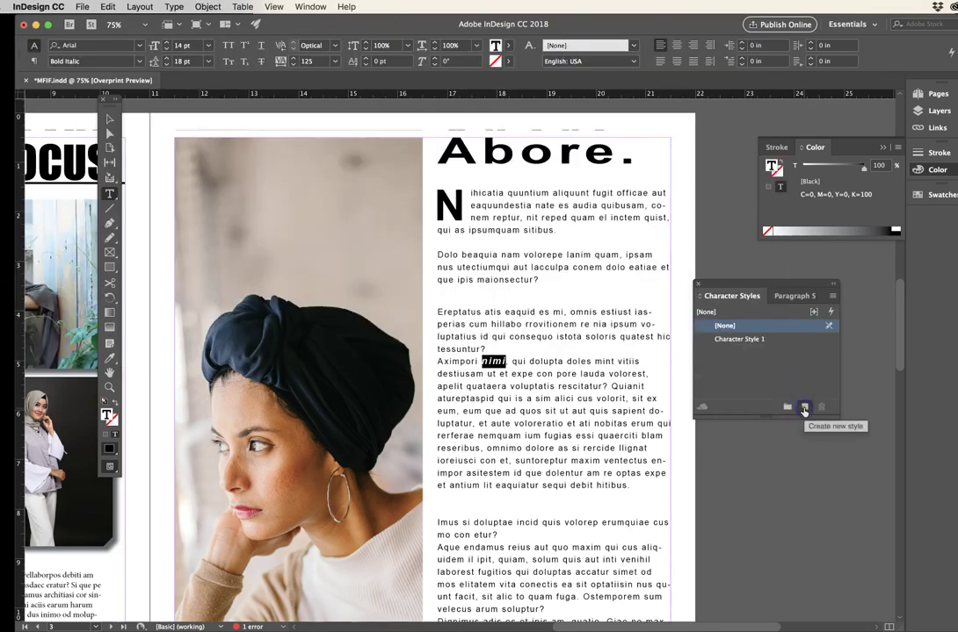
pyautogui.click(752, 340)
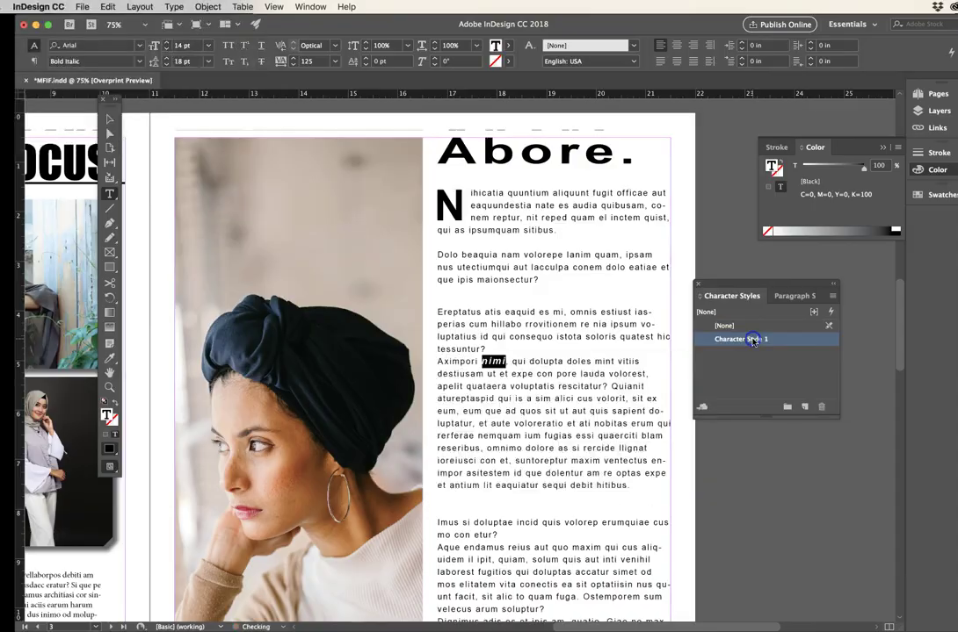
pyautogui.doubleClick(752, 340)
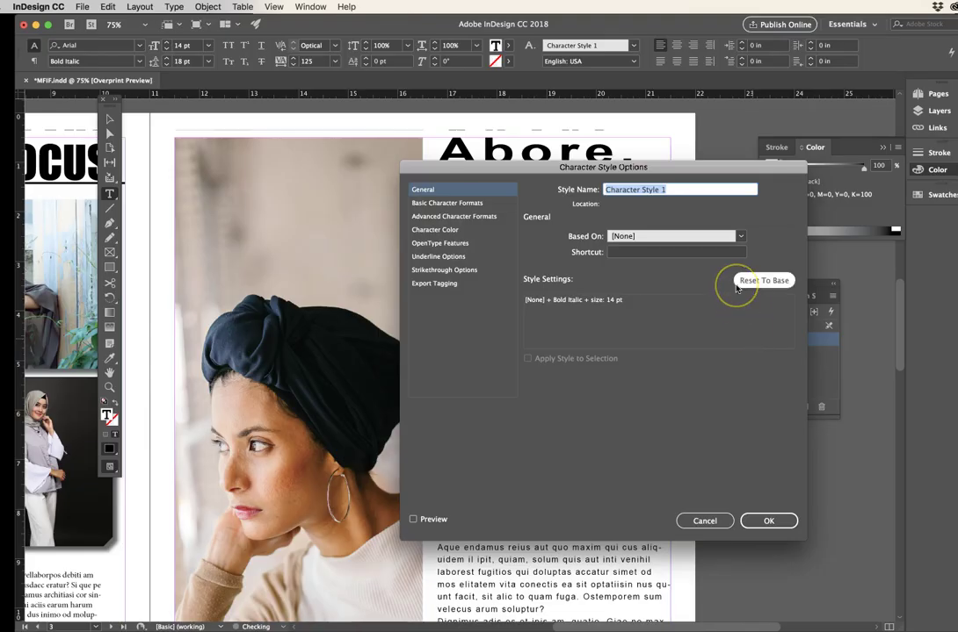
pyautogui.write('Emphasis')
pyautogui.press('Return')
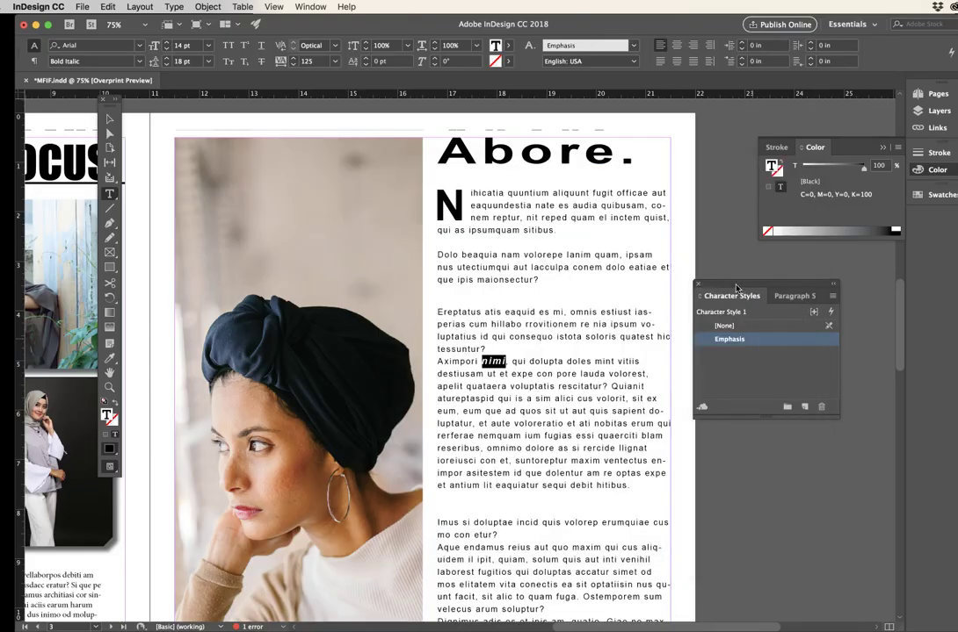
# Step: Apply the Emphasis character style to the word "endamus" in the "Aque" paragraph and leave text editing
pyautogui.click(672, 498)
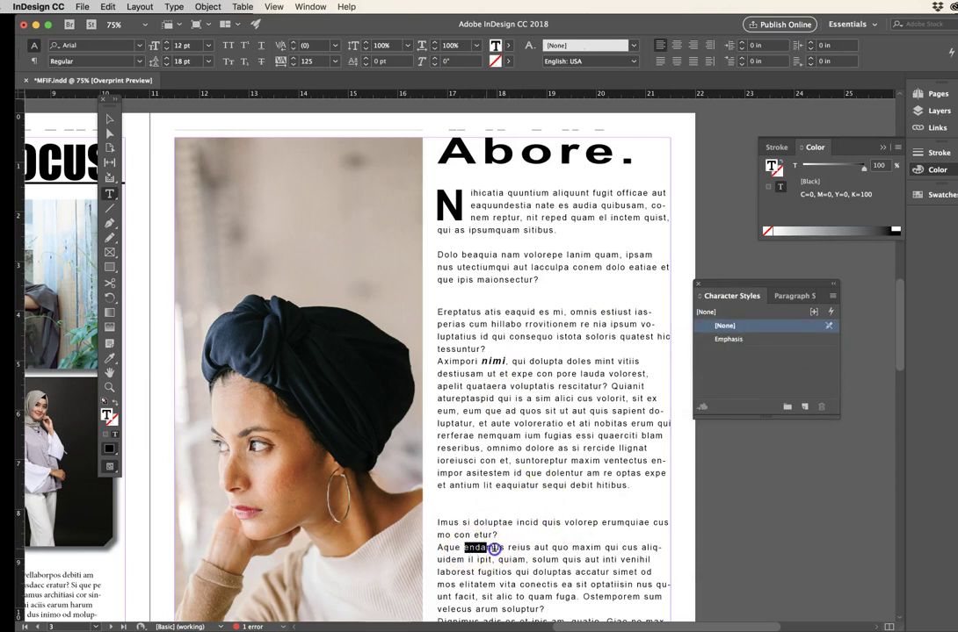
pyautogui.click(763, 339)
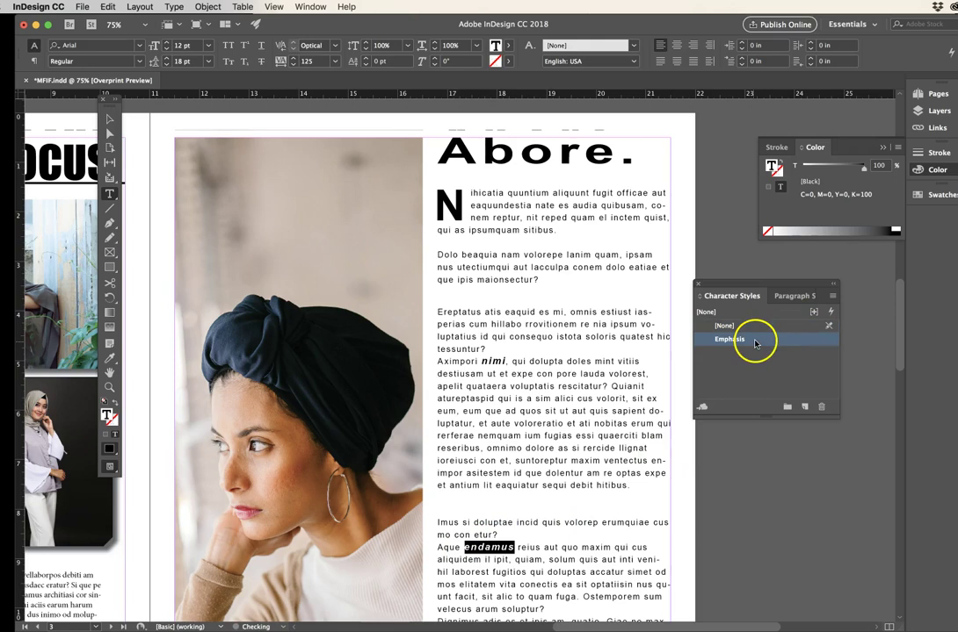
pyautogui.click(110, 119)
pyautogui.click(695, 222)
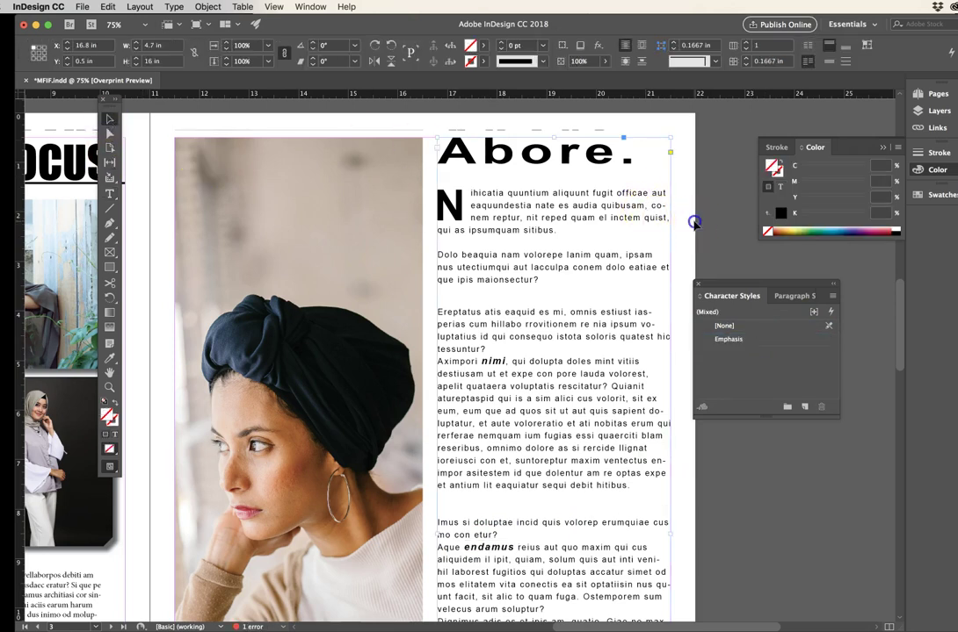
# Step: Select the frame of the "Abore." text column and move the Character Styles panel away from the page
pyautogui.press('super+minus')
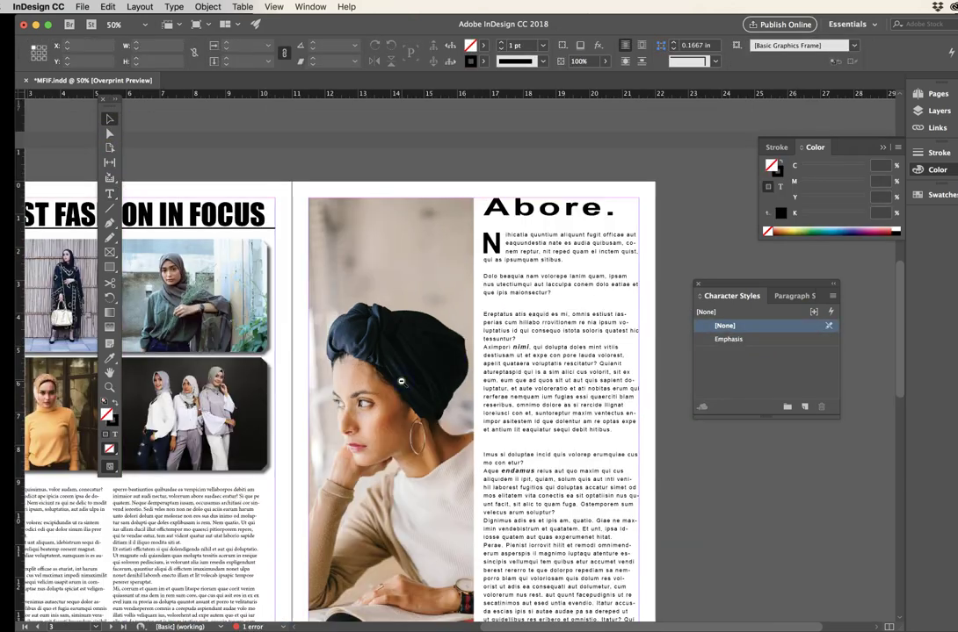
pyautogui.press('super+minus')
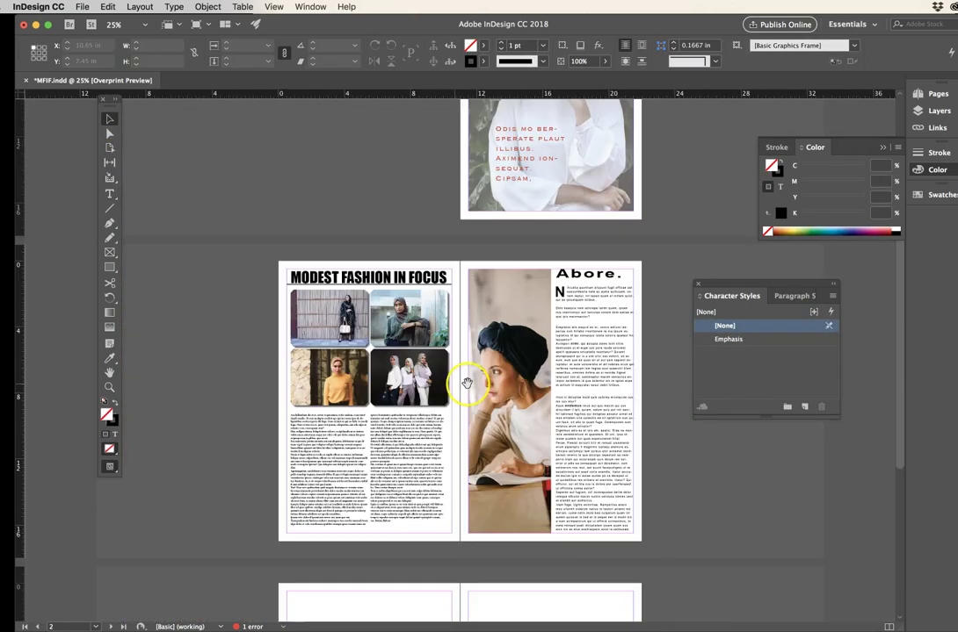
pyautogui.click(583, 364)
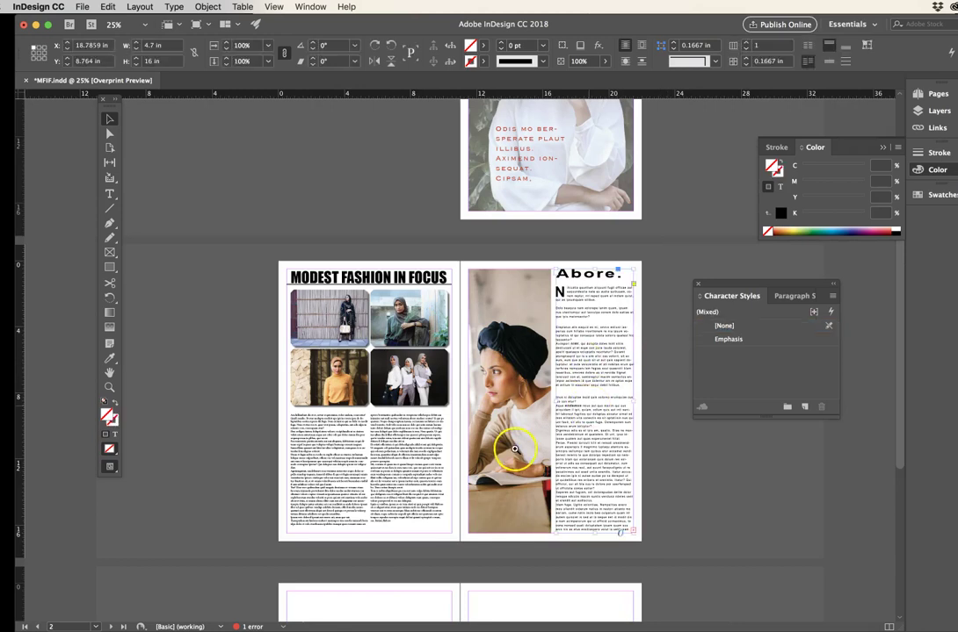
pyautogui.press('super+equal')
pyautogui.scroll(-5, 599, 302)
pyautogui.hscroll(-2, 599, 302)
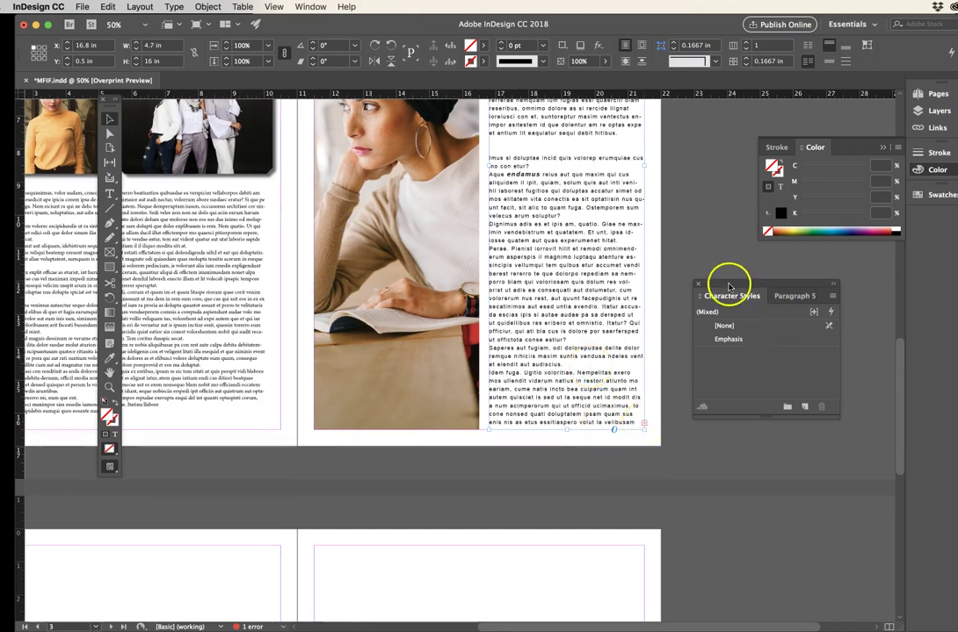
pyautogui.moveTo(747, 285); pyautogui.dragTo(810, 274)
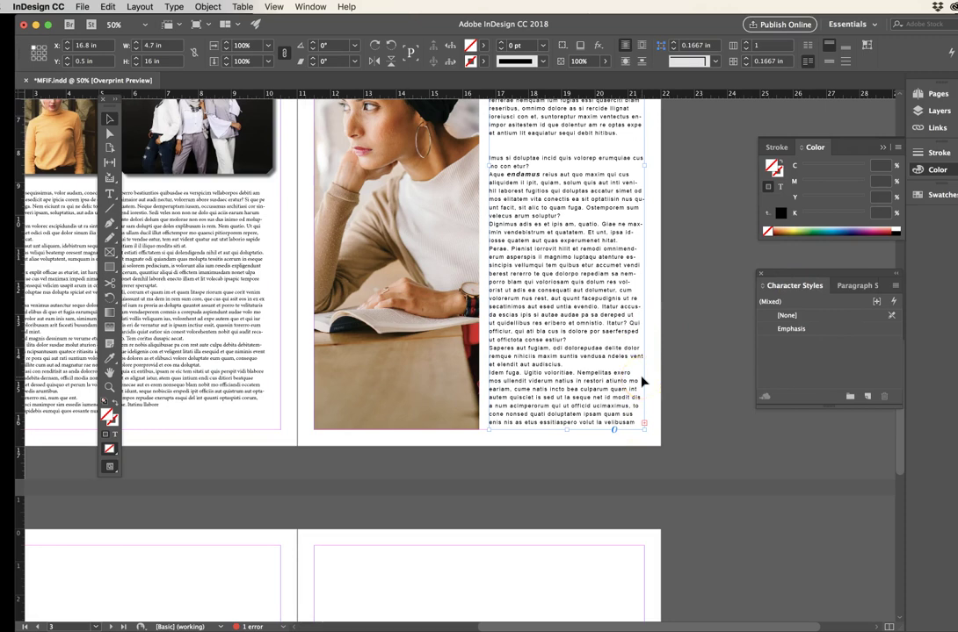
# Step: Add an empty text frame, 5 in wide and 16 in high, at the left margin of the next spread's first page
pyautogui.click(332, 371)
pyautogui.moveTo(438, 386); pyautogui.dragTo(439, 331)
pyautogui.moveTo(321, 420); pyautogui.dragTo(377, 458)
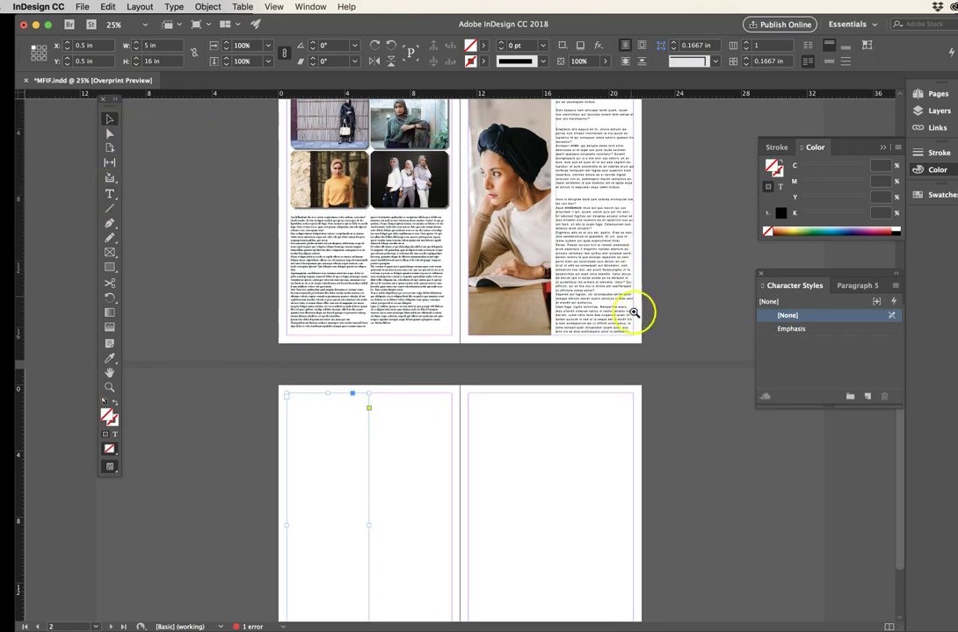
pyautogui.click(615, 365)
pyautogui.click(499, 342)
pyautogui.keyDown('super'); pyautogui.click(501, 340); pyautogui.keyUp('super')
pyautogui.click(437, 306)
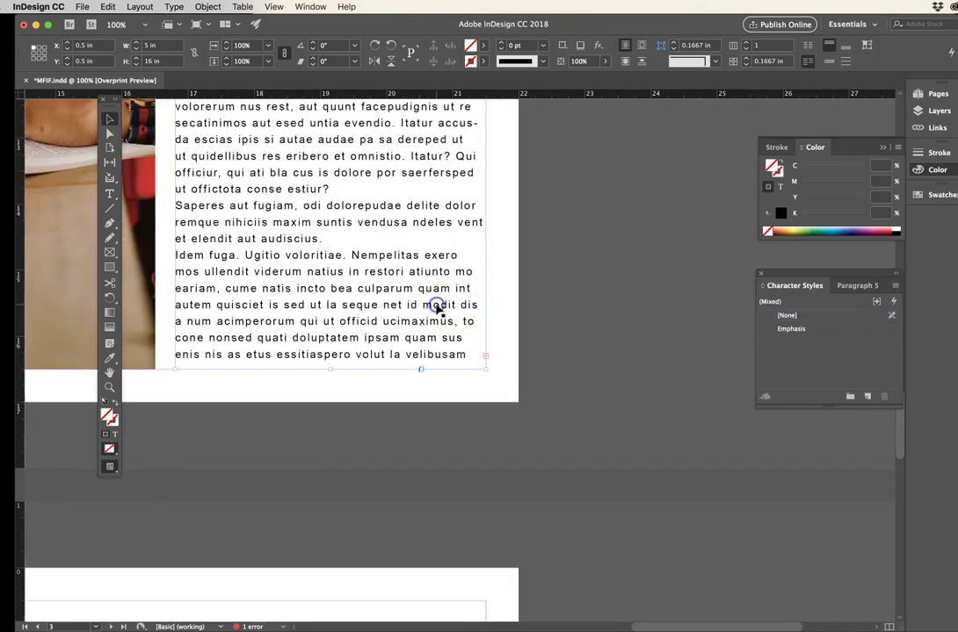
pyautogui.click(486, 359)
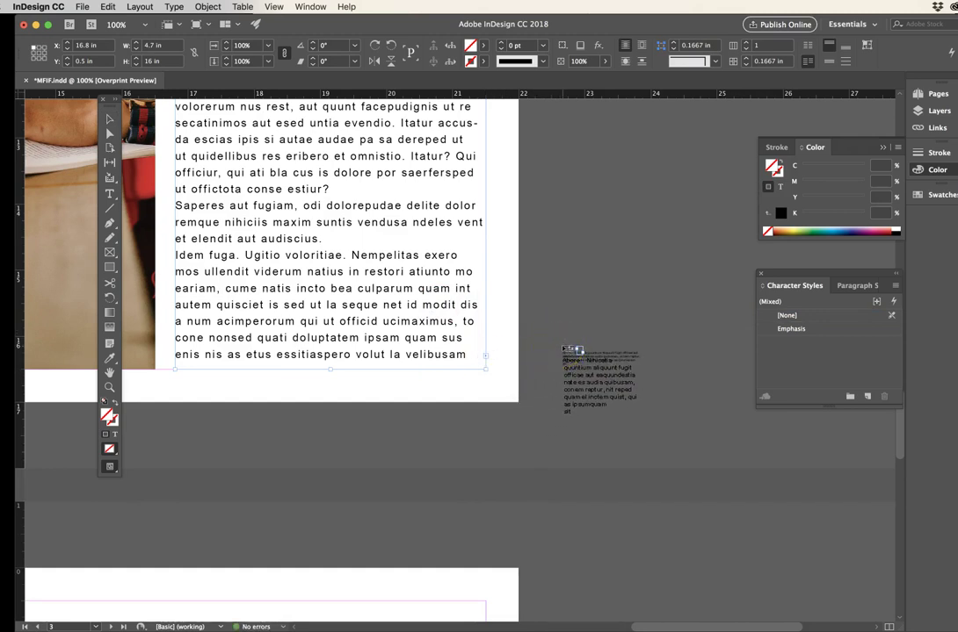
pyautogui.click(110, 120)
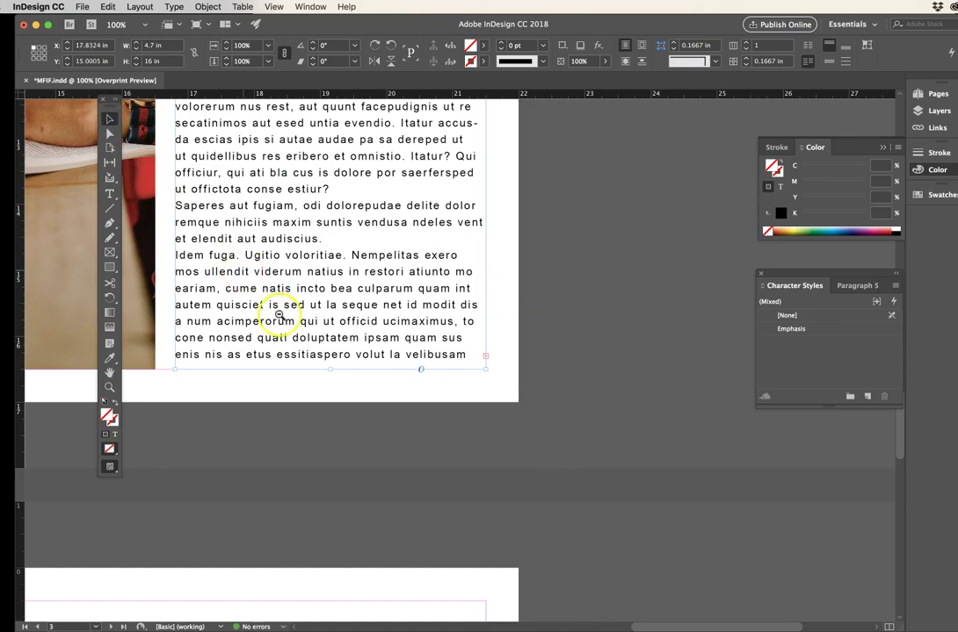
pyautogui.keyDown('alt'); pyautogui.keyDown('super'); pyautogui.click(279, 315); pyautogui.keyUp('super'); pyautogui.keyUp('alt')
pyautogui.keyDown('alt'); pyautogui.keyDown('super'); pyautogui.click(335, 410); pyautogui.keyUp('super'); pyautogui.keyUp('alt')
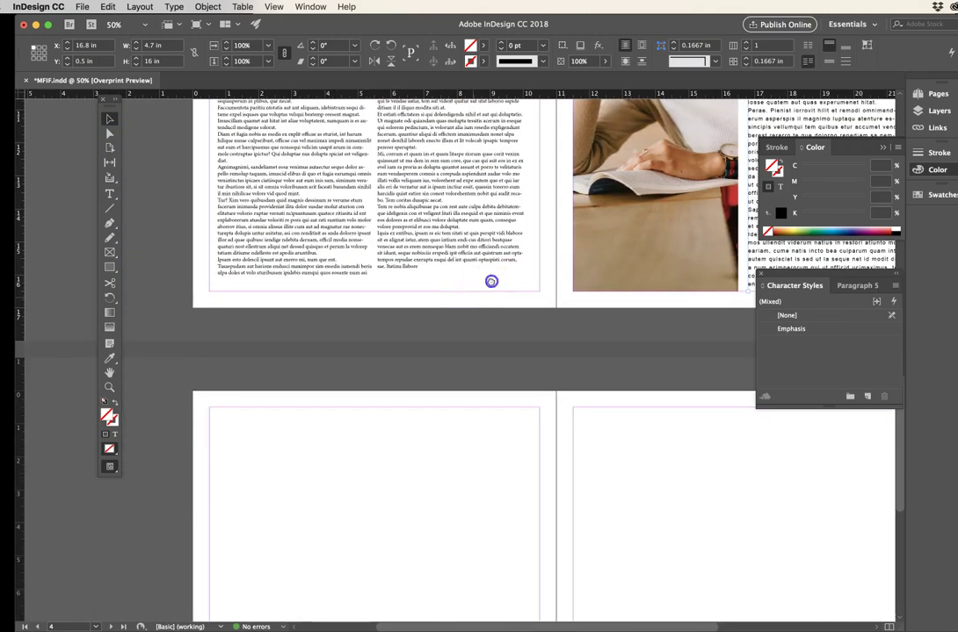
pyautogui.scroll(-2, 491, 281)
pyautogui.hscroll(-1, 491, 281)
pyautogui.click(258, 329)
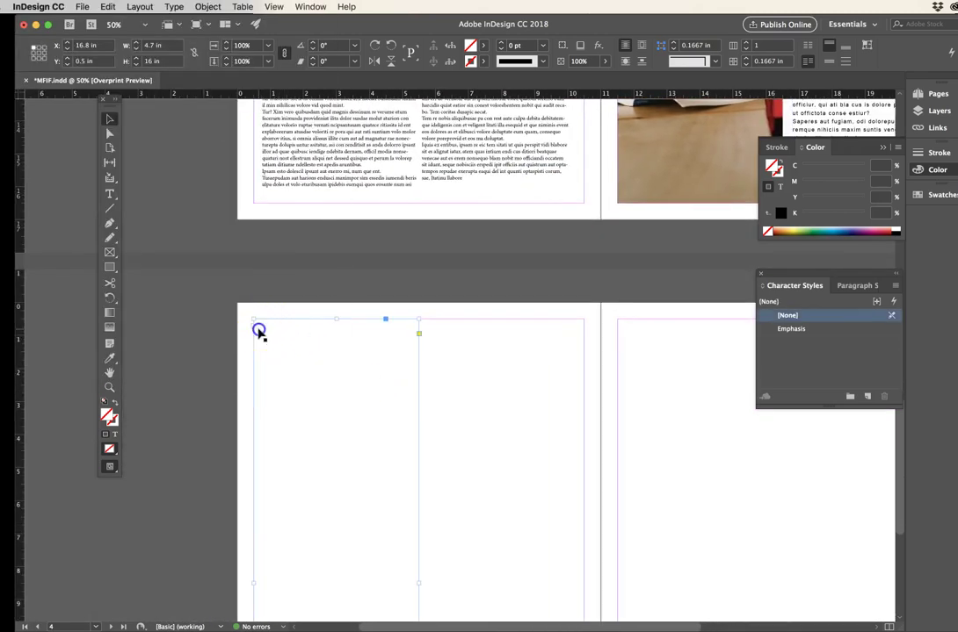
pyautogui.click(109, 195)
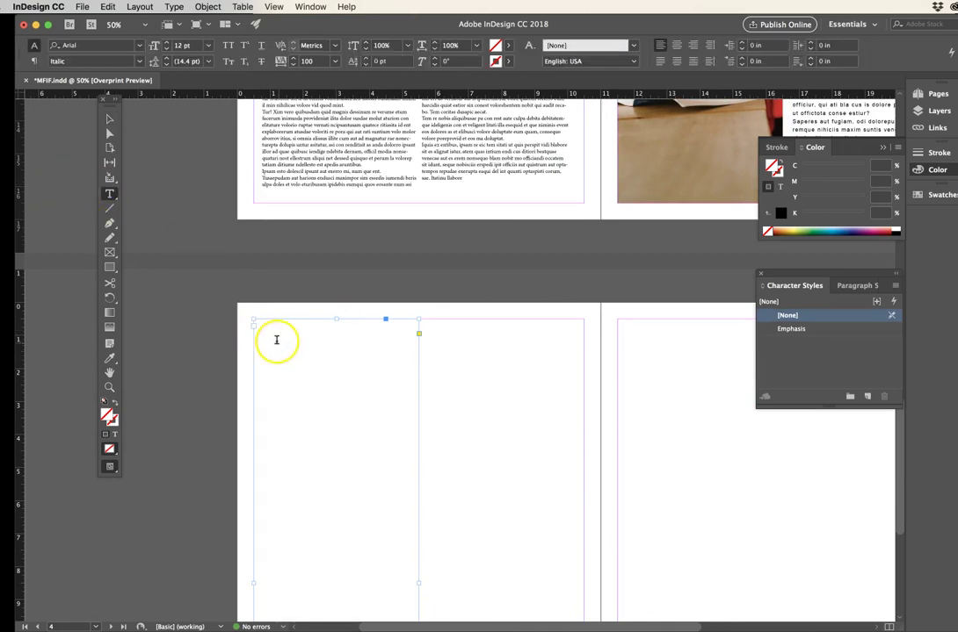
pyautogui.click(110, 119)
# Step: Thread the overset text of the "Abore." column into the empty frame on the next spread's first page
pyautogui.keyDown('alt'); pyautogui.keyDown('super'); pyautogui.click(474, 367); pyautogui.keyUp('super'); pyautogui.keyUp('alt')
pyautogui.click(598, 277)
pyautogui.click(633, 278)
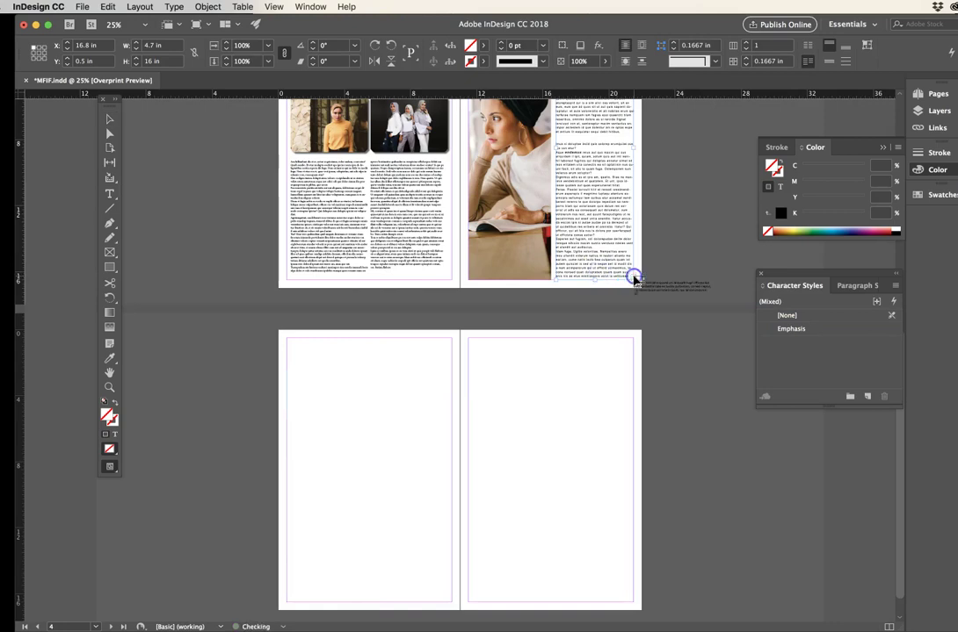
pyautogui.click(305, 342)
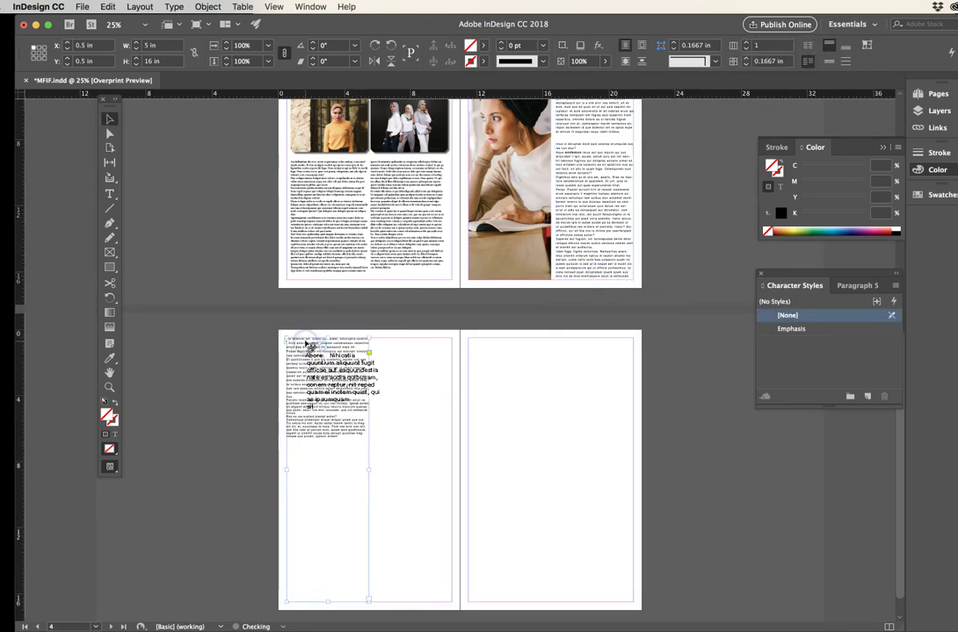
pyautogui.click(594, 480)
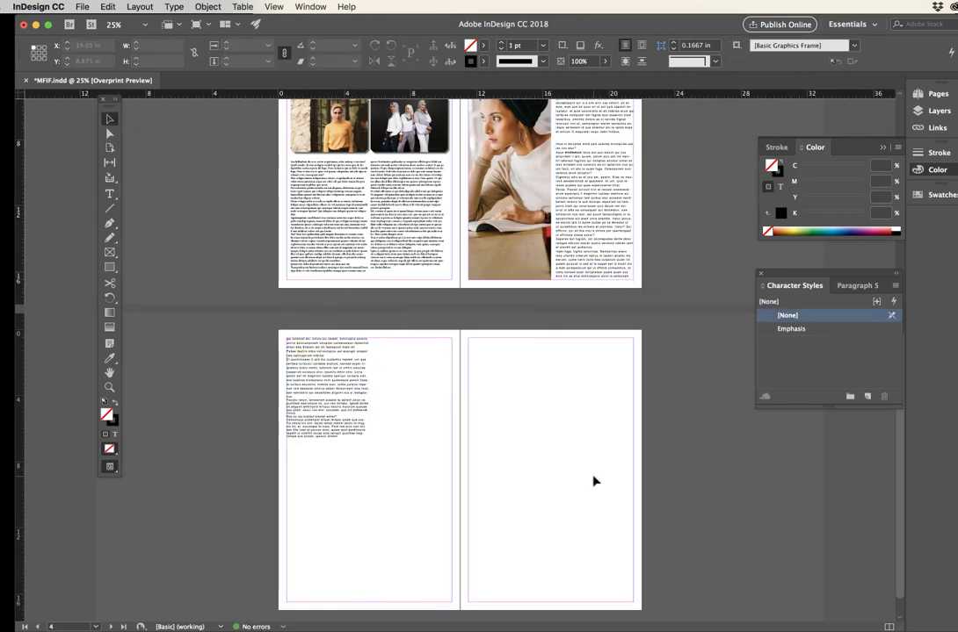
pyautogui.click(581, 273)
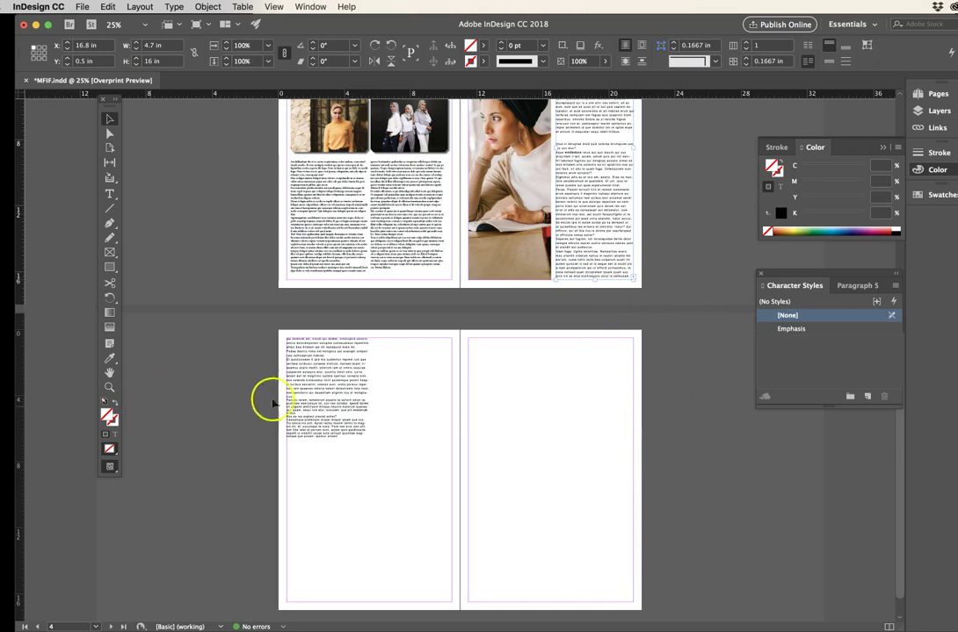
# Step: Shrink the threaded text frame on the last spread to about 3.02 in wide and 9.68 in high
pyautogui.click(338, 415)
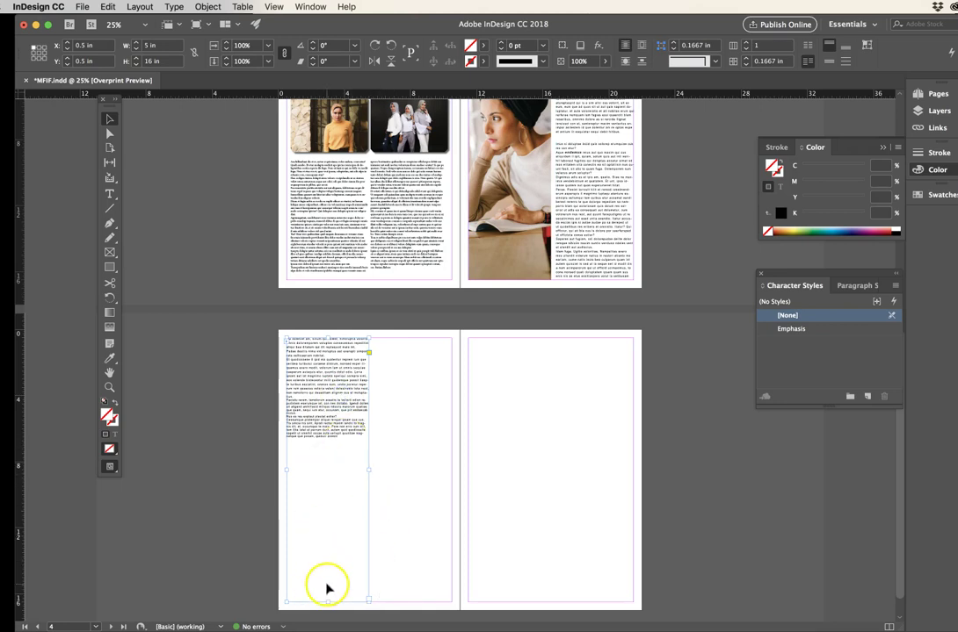
pyautogui.click(391, 538)
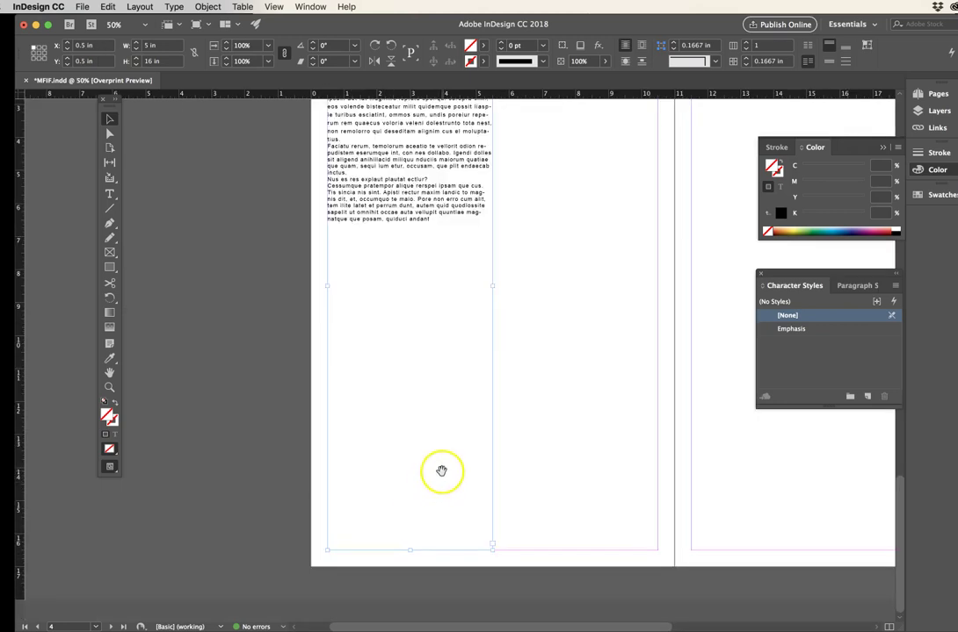
pyautogui.scroll(3, 393, 302)
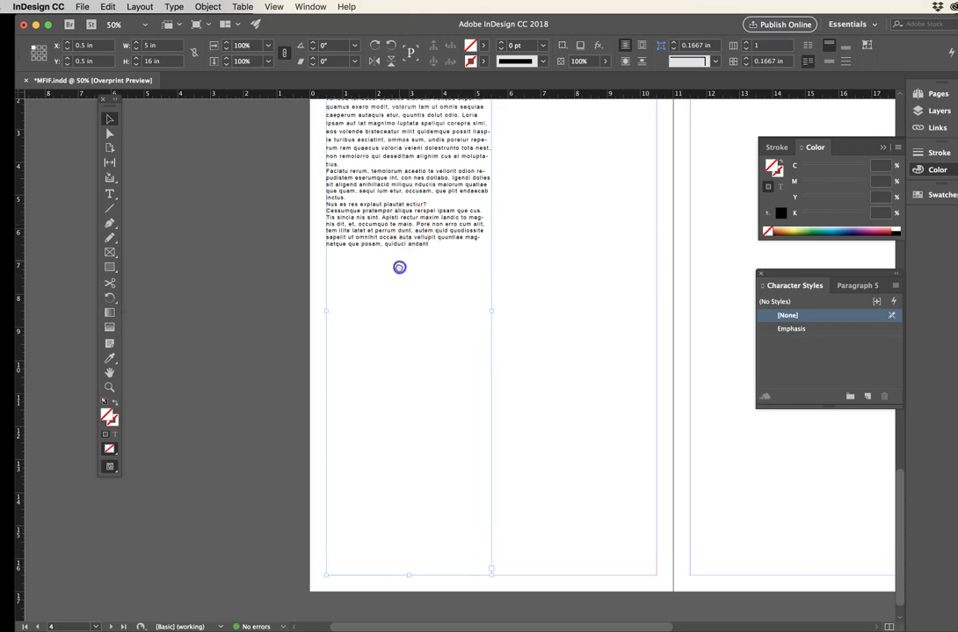
pyautogui.moveTo(489, 515); pyautogui.dragTo(487, 499)
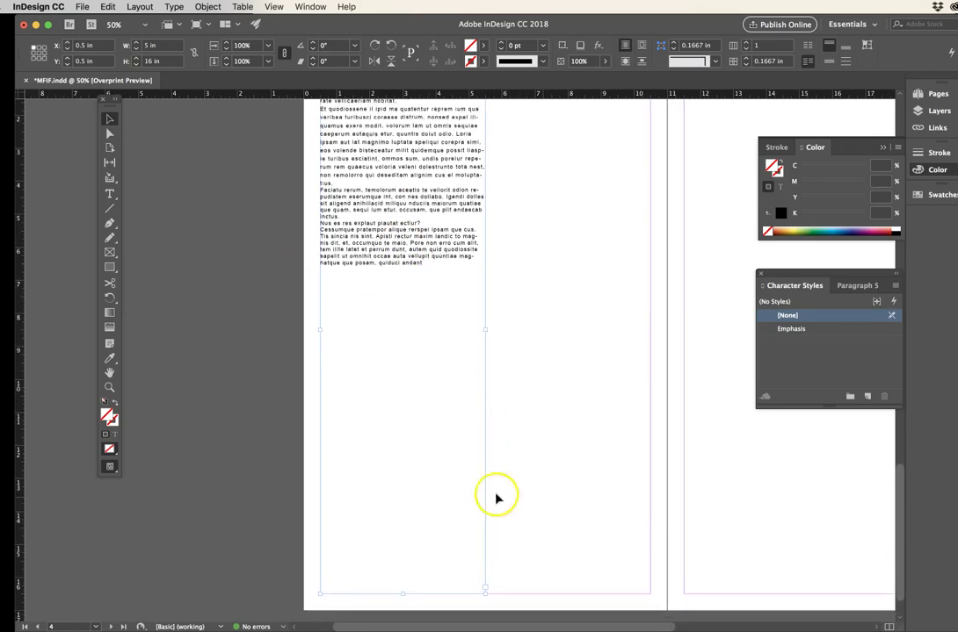
pyautogui.click(488, 598)
pyautogui.moveTo(484, 594); pyautogui.dragTo(421, 384)
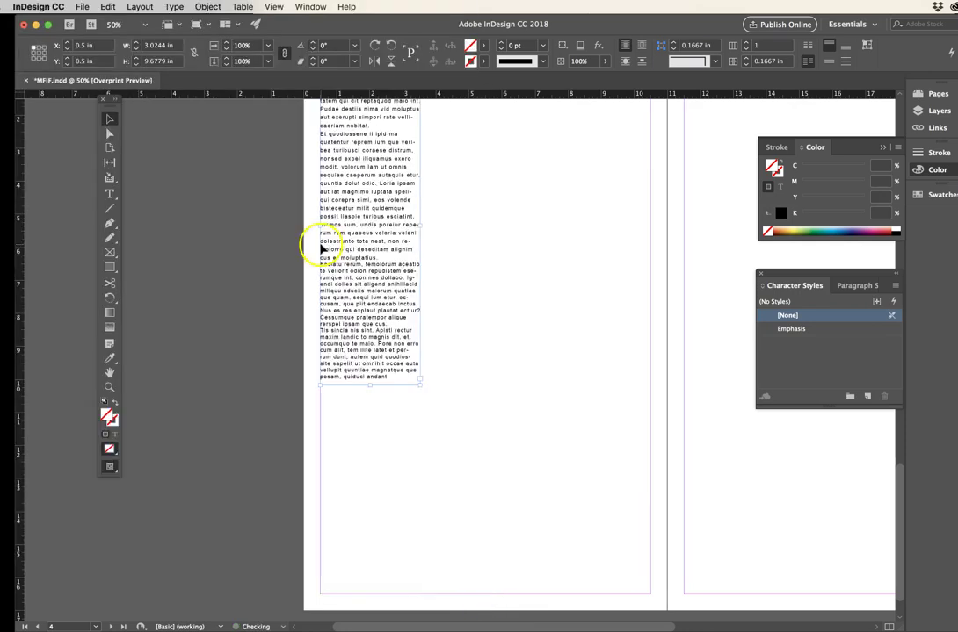
# Step: Widen the threaded text frame to about 5.18 in and deselect it
pyautogui.scroll(3, 395, 289)
pyautogui.hscroll(1, 395, 290)
pyautogui.moveTo(391, 340); pyautogui.dragTo(448, 272)
pyautogui.moveTo(445, 339); pyautogui.dragTo(464, 340)
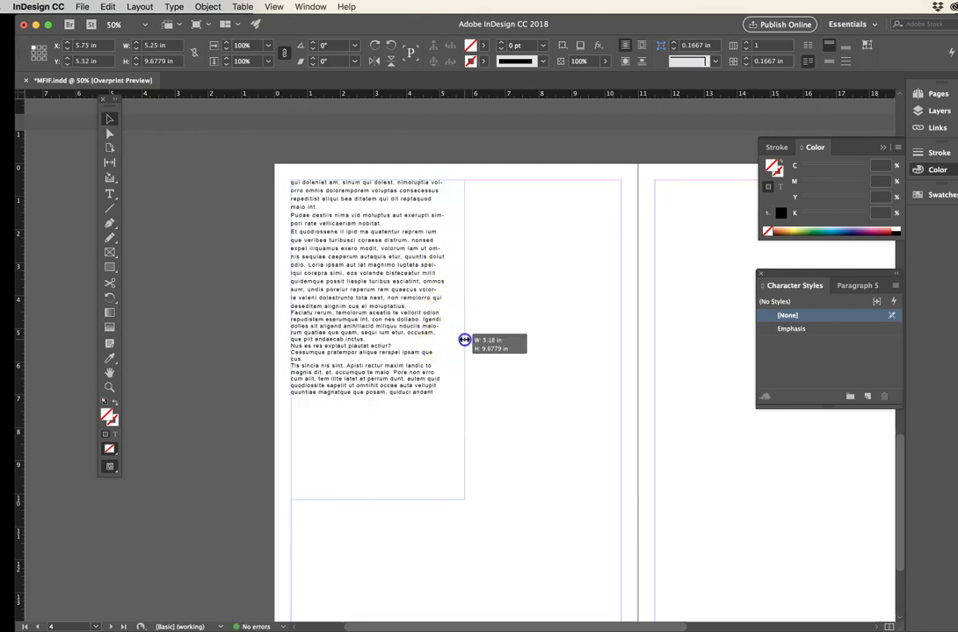
pyautogui.click(519, 340)
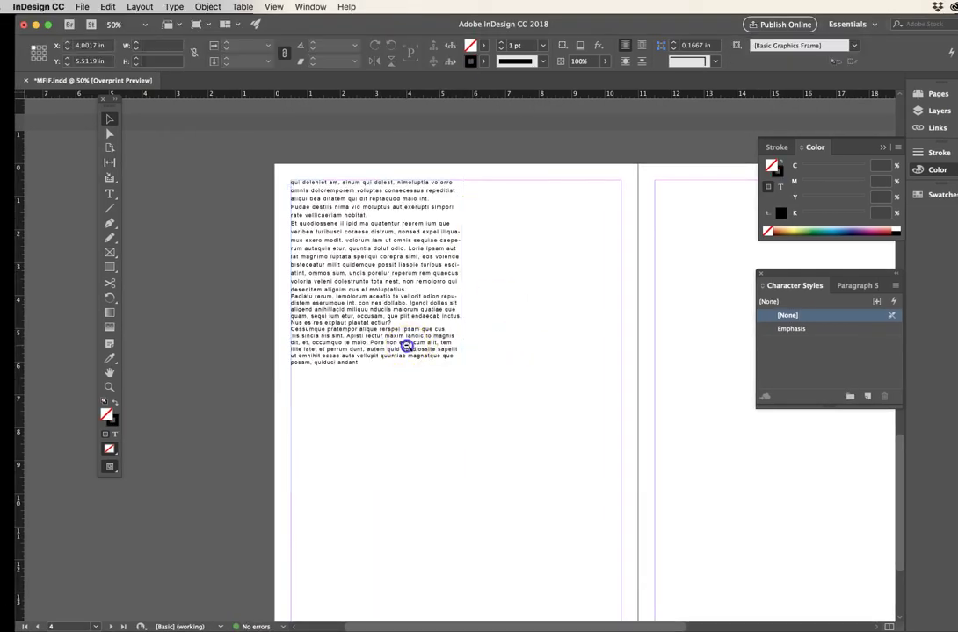
# Step: Apply the Wider Text paragraph style to all text in the threaded frame and leave text editing
pyautogui.press('super+minus')
pyautogui.click(316, 375)
pyautogui.press('super+equal')
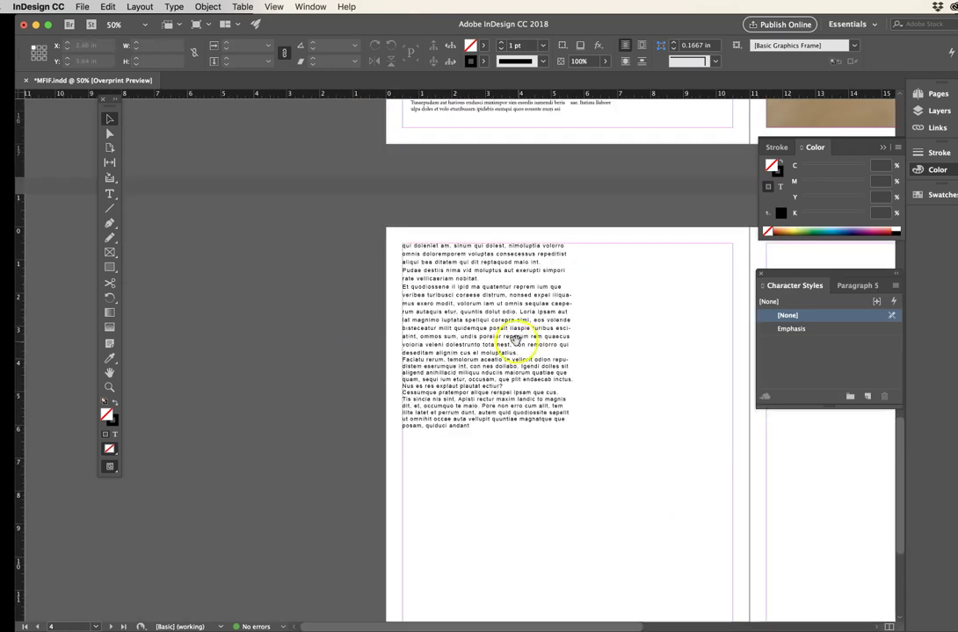
pyautogui.doubleClick(470, 417)
pyautogui.moveTo(449, 444); pyautogui.dragTo(404, 231)
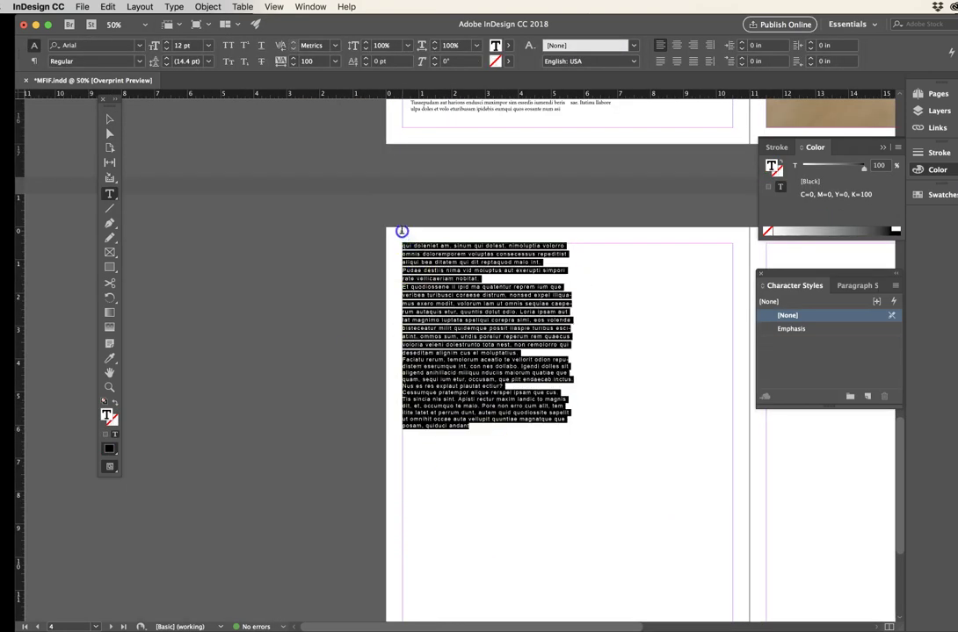
pyautogui.click(844, 285)
pyautogui.click(796, 327)
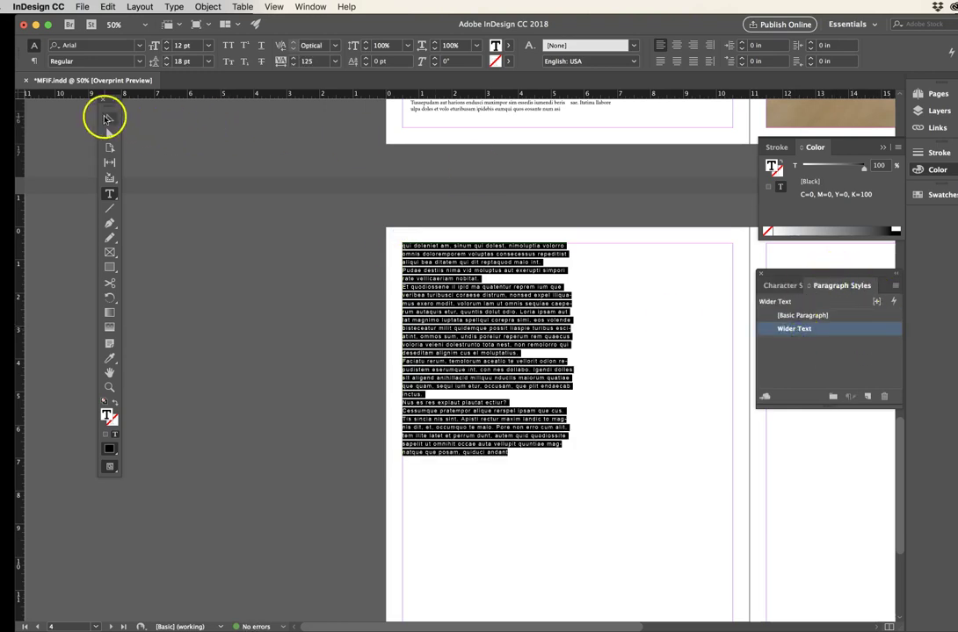
pyautogui.click(109, 118)
pyautogui.click(319, 192)
pyautogui.click(455, 376)
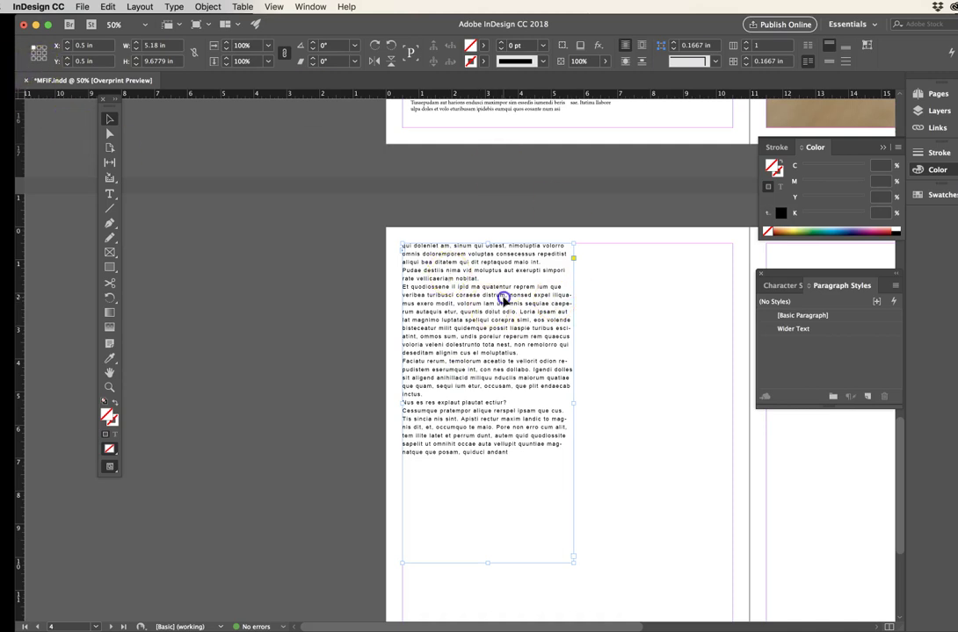
# Step: Turn off hyphenation for the whole threaded story and leave text editing
pyautogui.doubleClick(413, 245)
pyautogui.hotkey('ctrl', 'a')
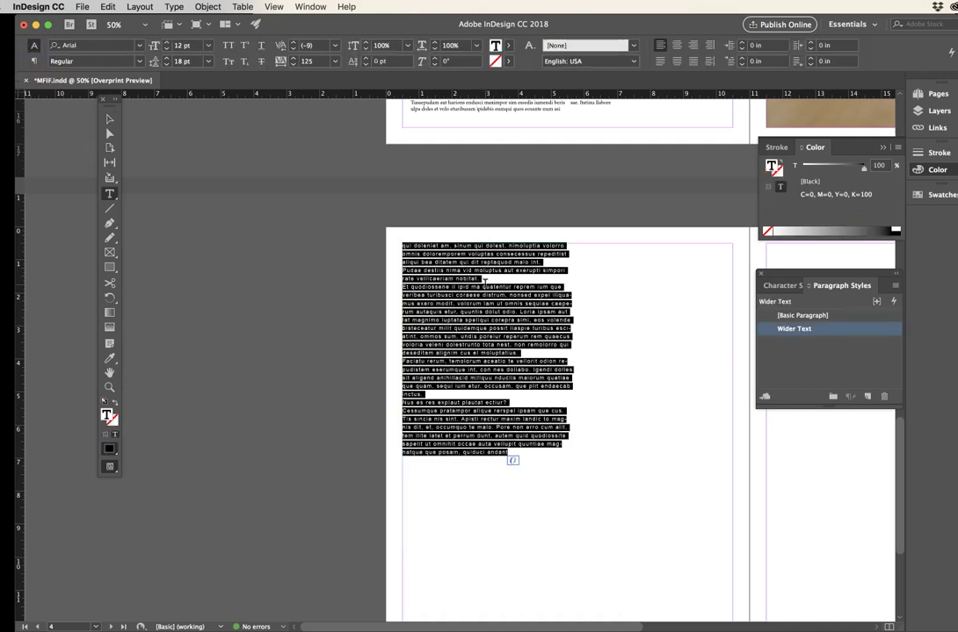
pyautogui.click(34, 60)
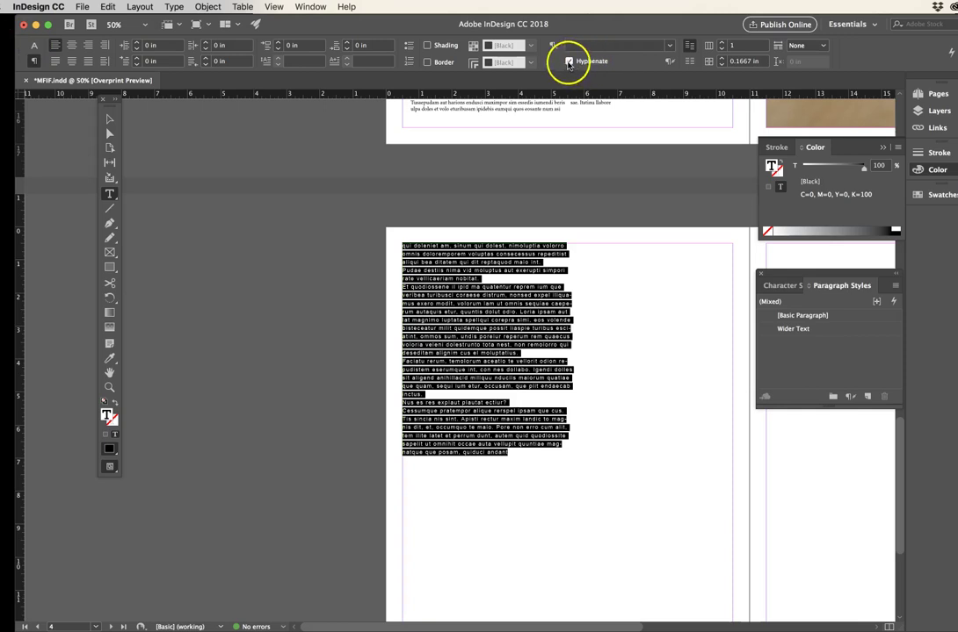
pyautogui.click(567, 62)
pyautogui.click(109, 119)
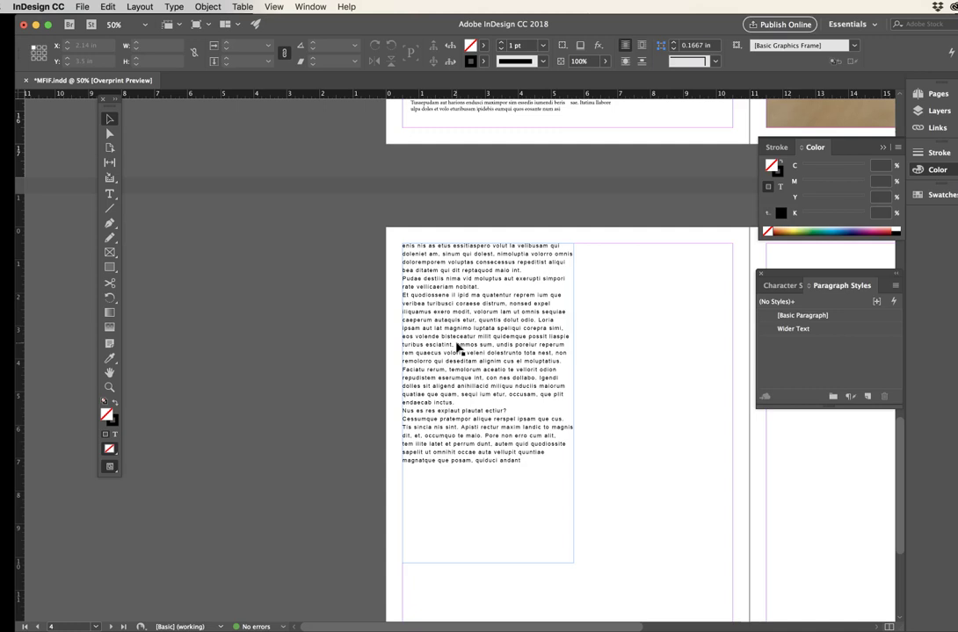
# Step: Turn off hyphenation for the red text frame on the cover page and deselect it
pyautogui.keyDown('alt'); pyautogui.click(588, 318); pyautogui.keyUp('alt')
pyautogui.keyDown('alt'); pyautogui.click(535, 255); pyautogui.keyUp('alt')
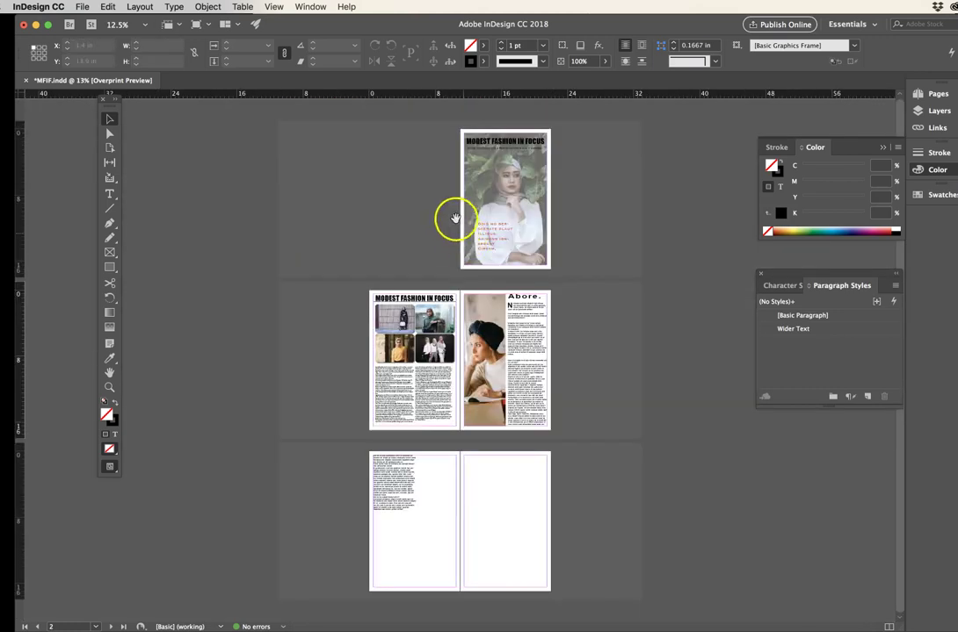
pyautogui.click(492, 247)
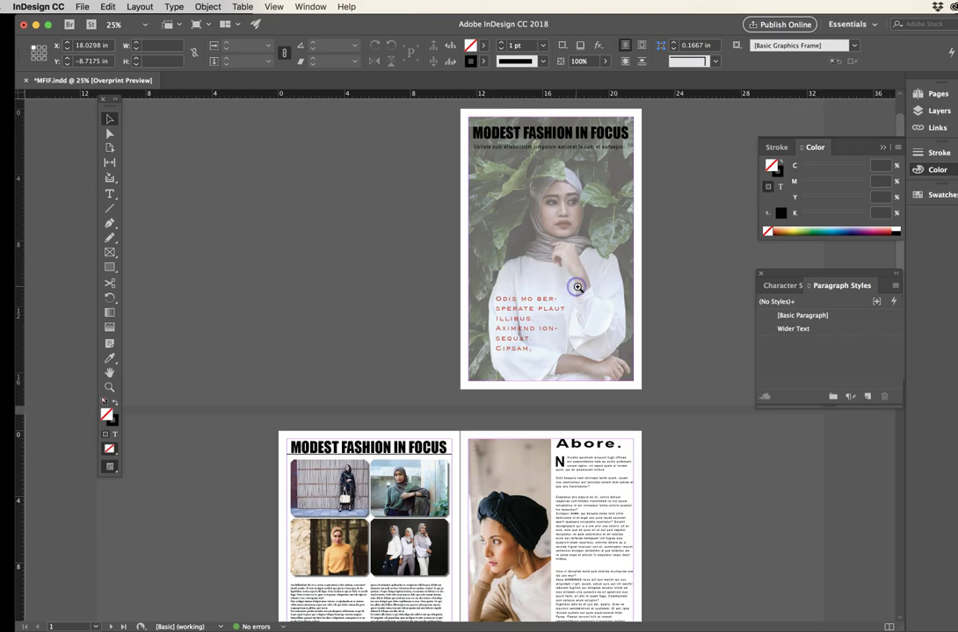
pyautogui.click(490, 245)
pyautogui.scroll(-1, 352, 387)
pyautogui.click(351, 372)
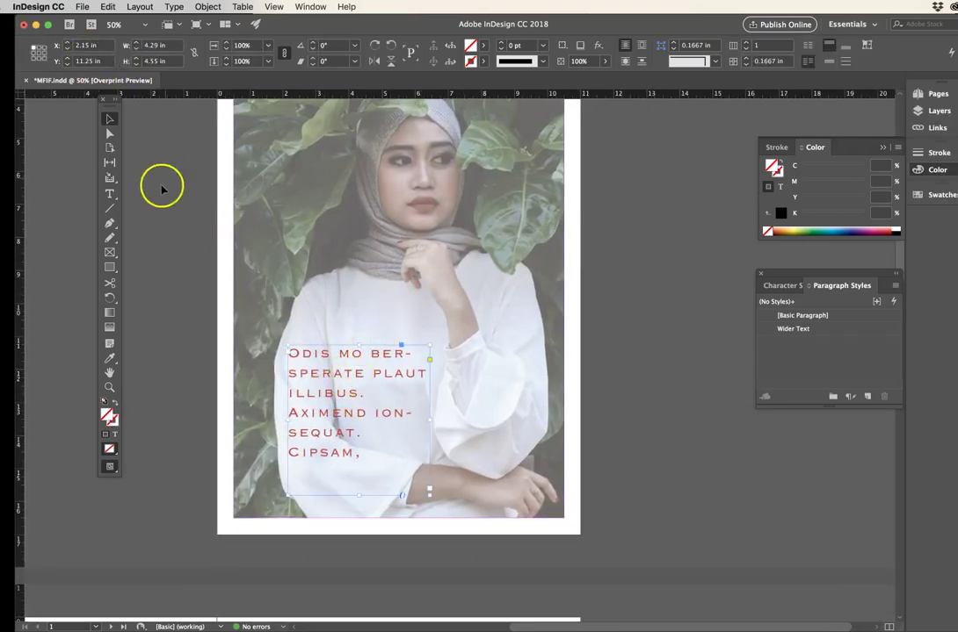
pyautogui.click(109, 194)
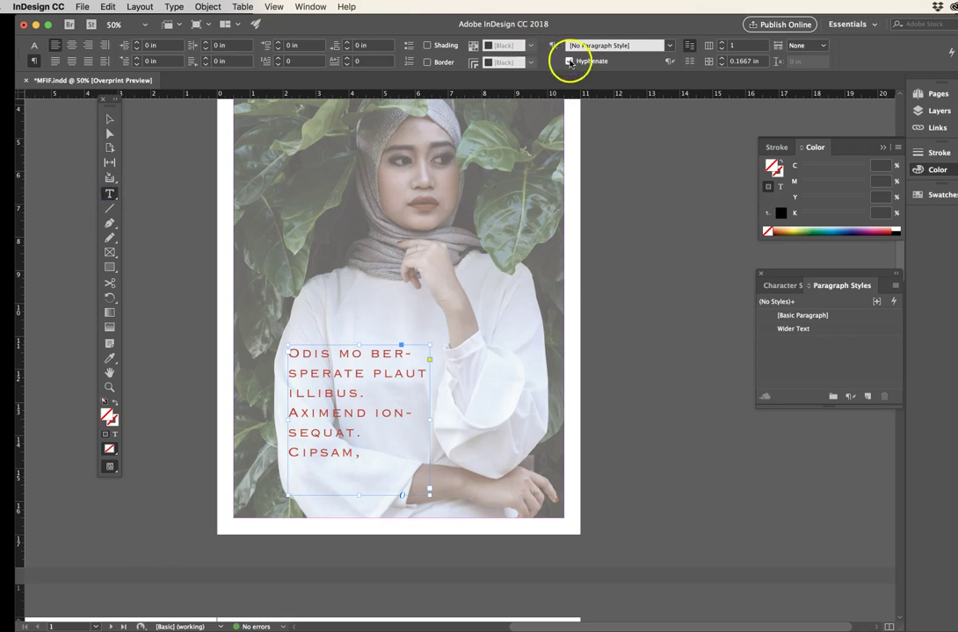
pyautogui.click(569, 61)
pyautogui.click(107, 123)
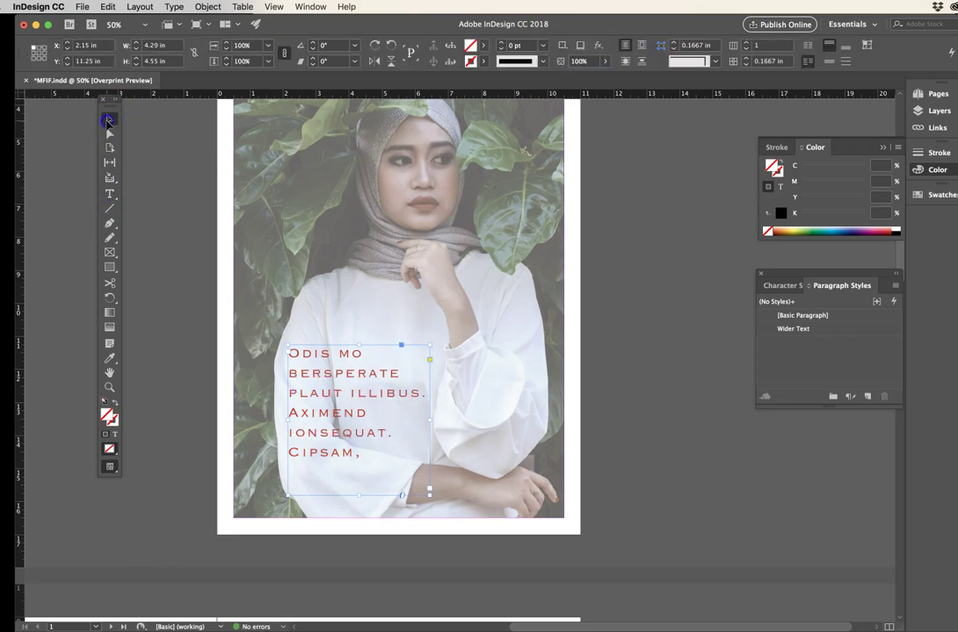
pyautogui.click(211, 193)
pyautogui.click(474, 224)
pyautogui.press('super+minus')
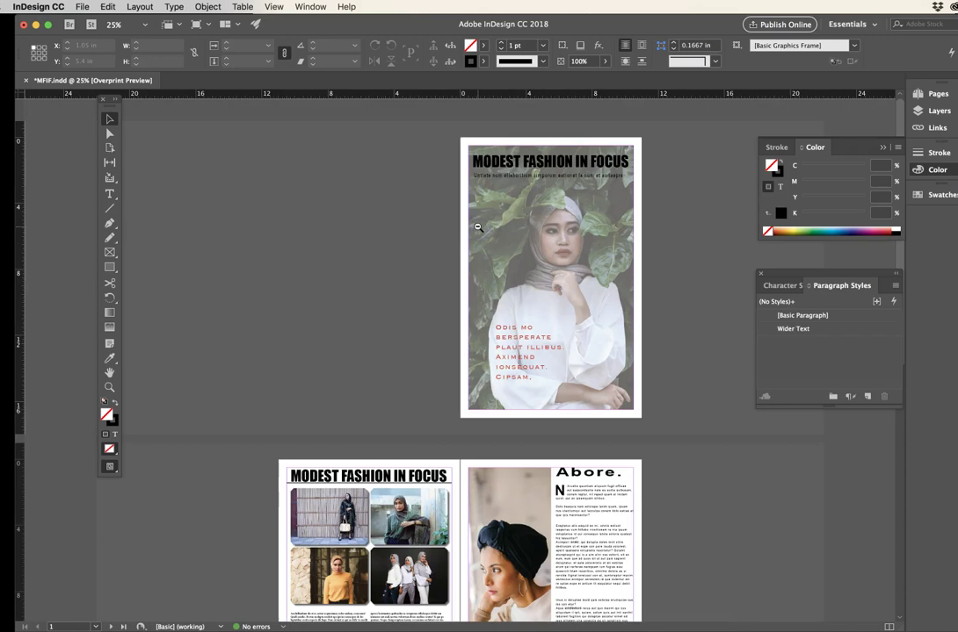
# Step: Change the "Abore." heading's font to Impact and leave text editing
pyautogui.moveTo(530, 300); pyautogui.dragTo(537, 211)
pyautogui.scroll(-5, 538, 211)
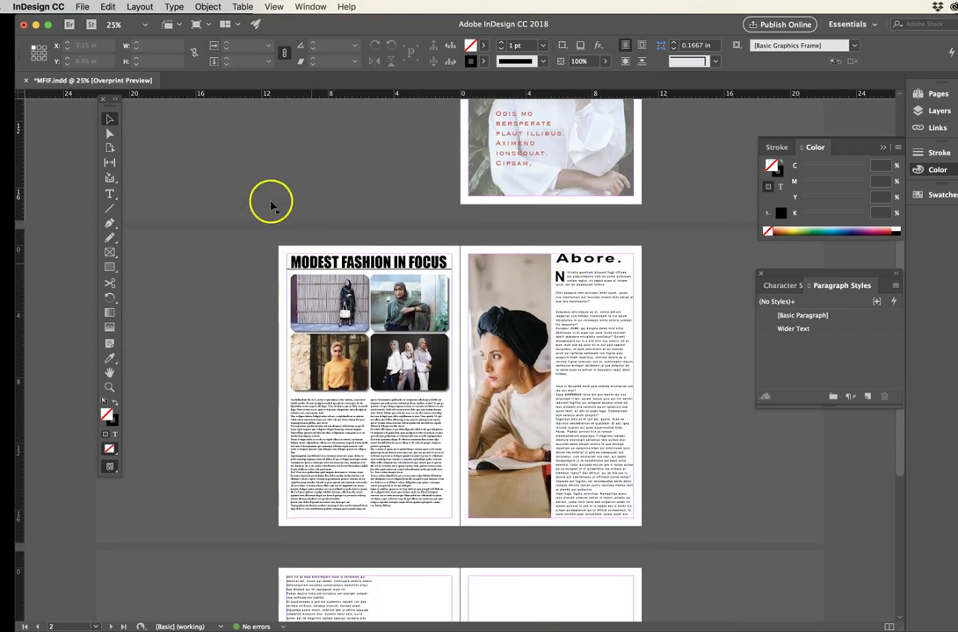
pyautogui.doubleClick(590, 262)
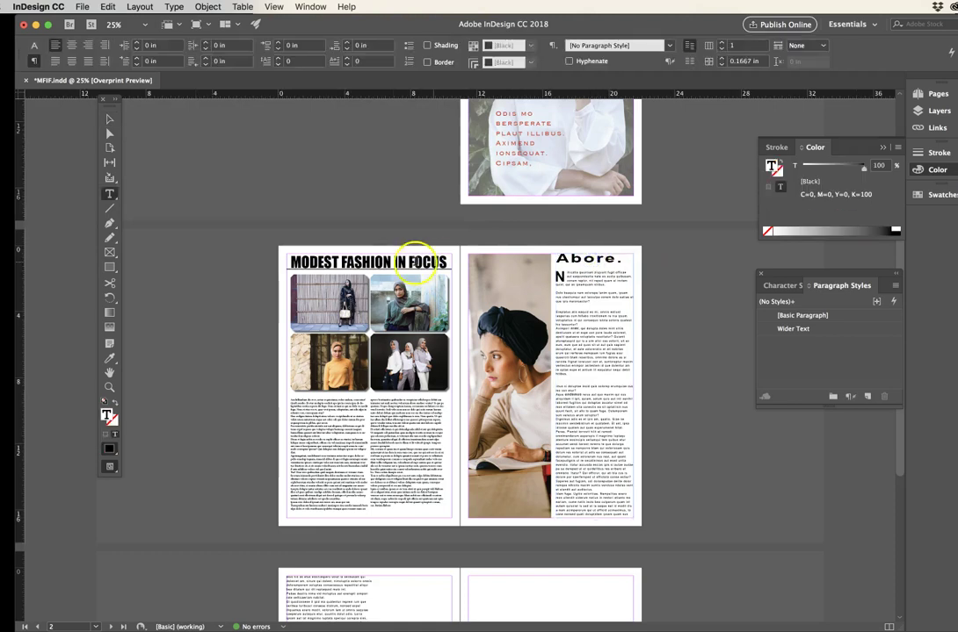
pyautogui.moveTo(623, 260); pyautogui.dragTo(488, 253)
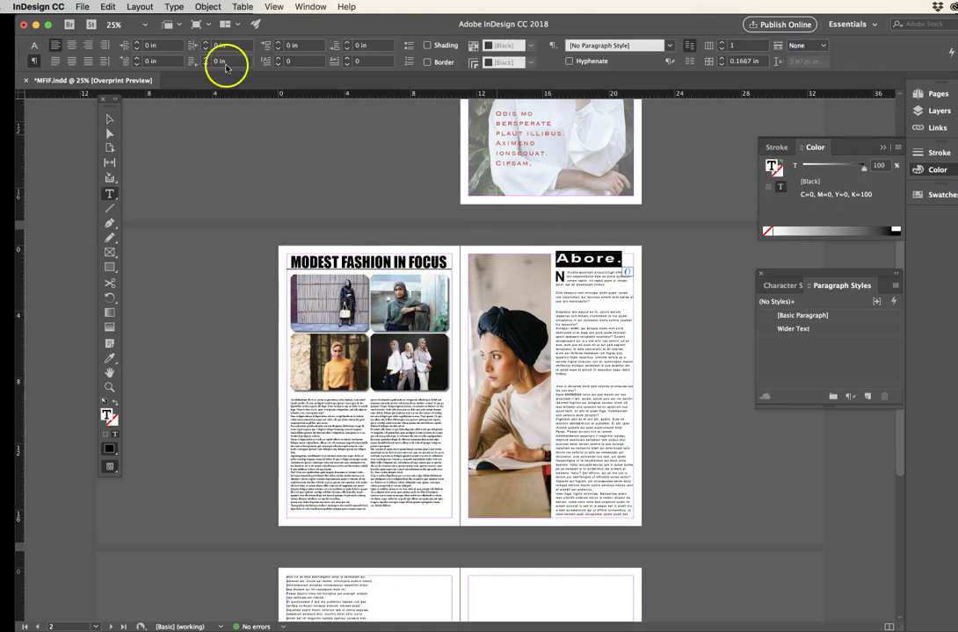
pyautogui.click(35, 46)
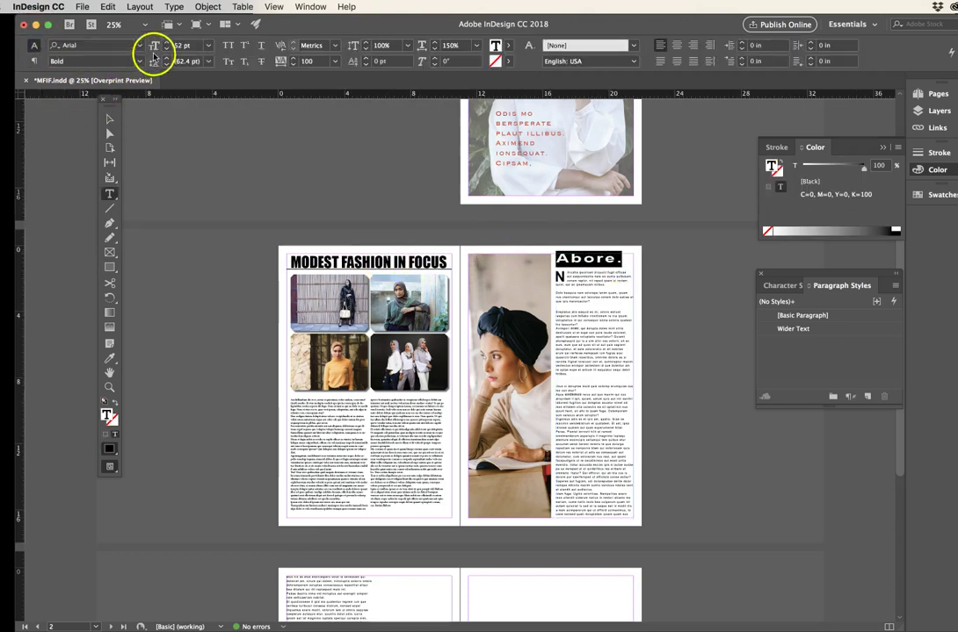
pyautogui.click(139, 45)
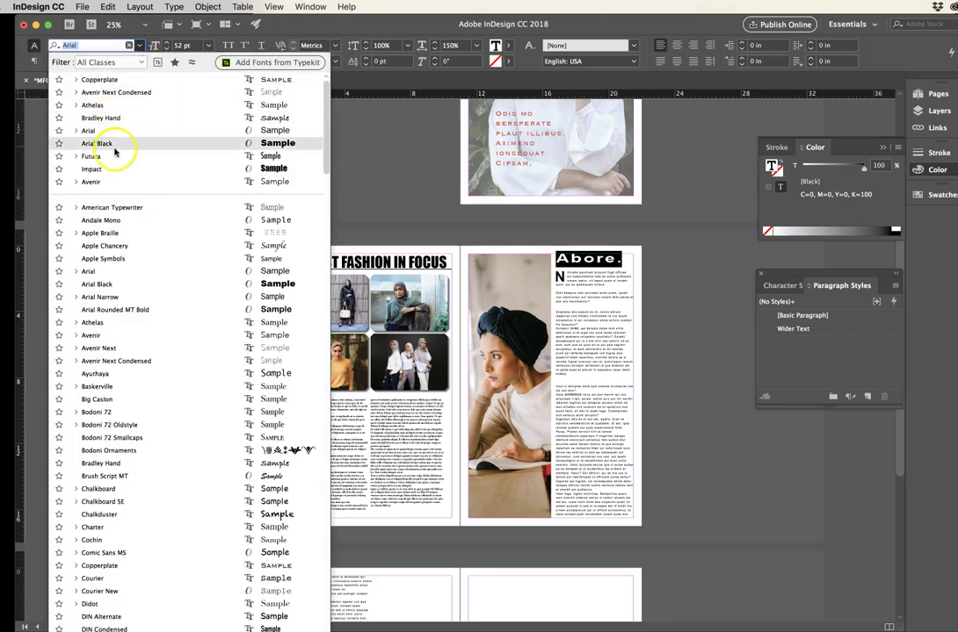
pyautogui.click(208, 172)
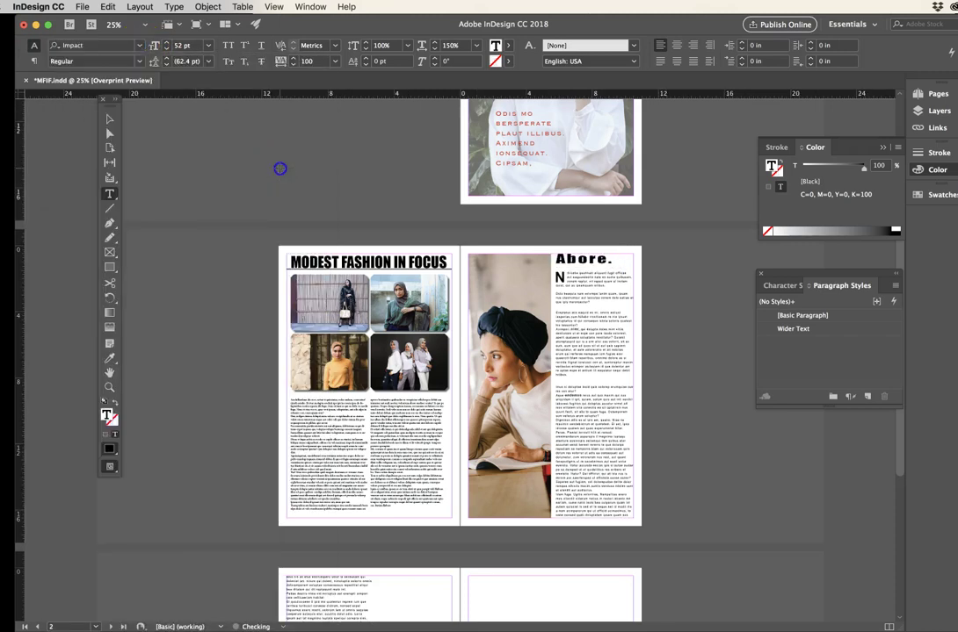
pyautogui.click(109, 120)
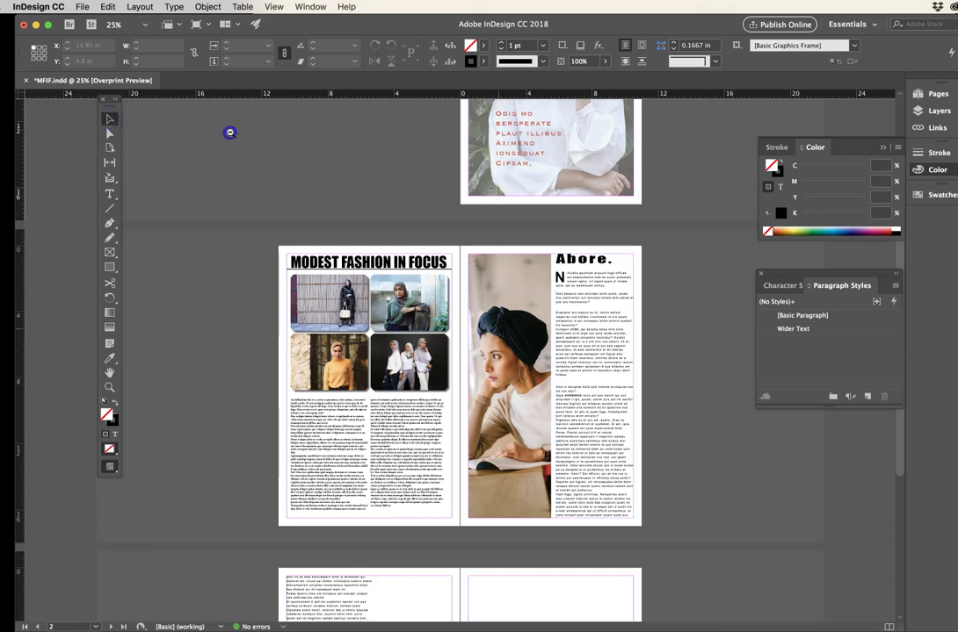
# Step: Start packaging the entire publication, saving the document and continuing to the package folder options
pyautogui.press('super+minus')
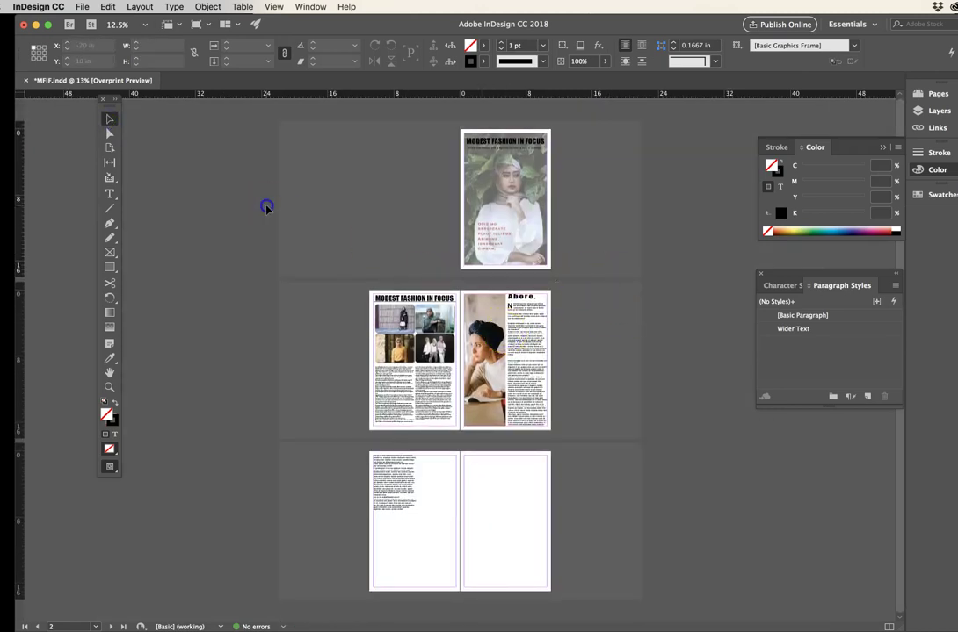
pyautogui.click(82, 6)
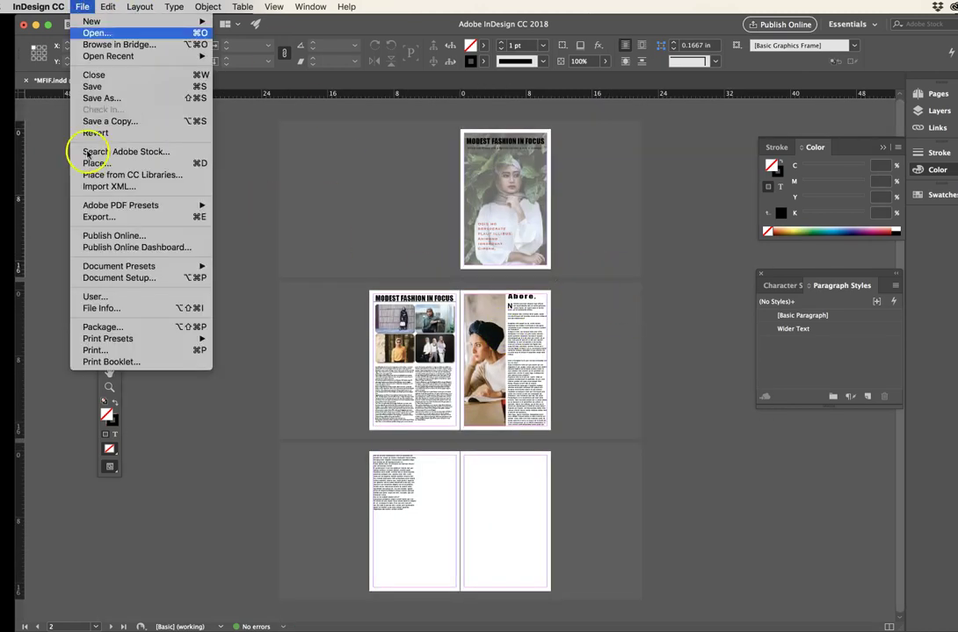
pyautogui.click(123, 327)
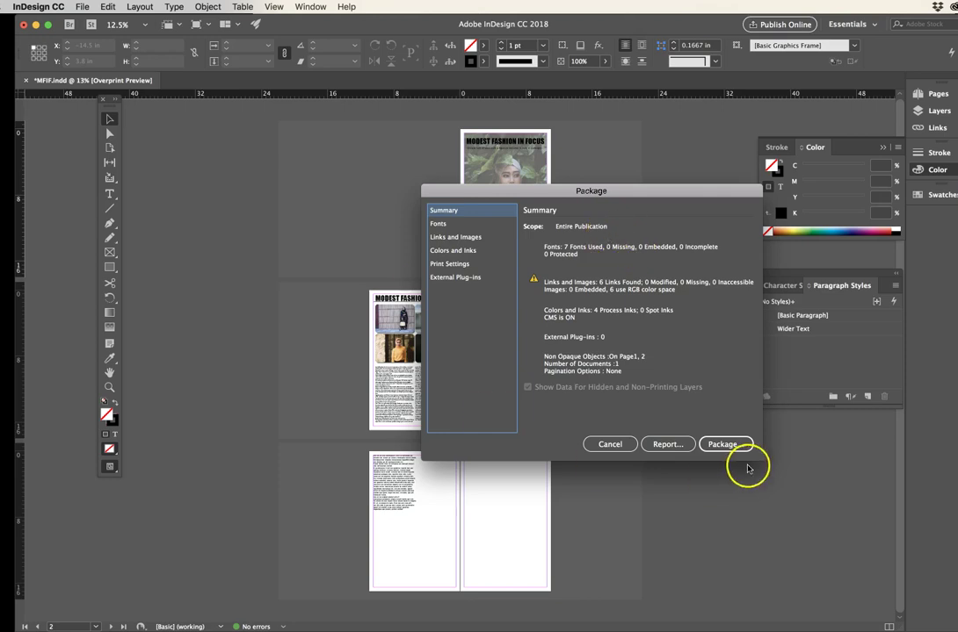
pyautogui.click(725, 444)
pyautogui.click(691, 373)
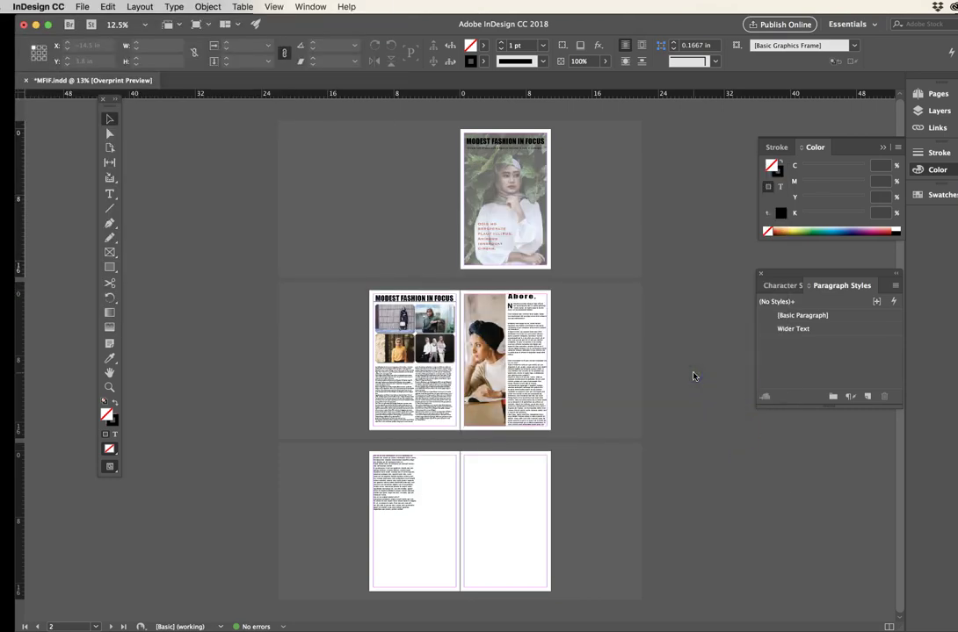
pyautogui.click(741, 258)
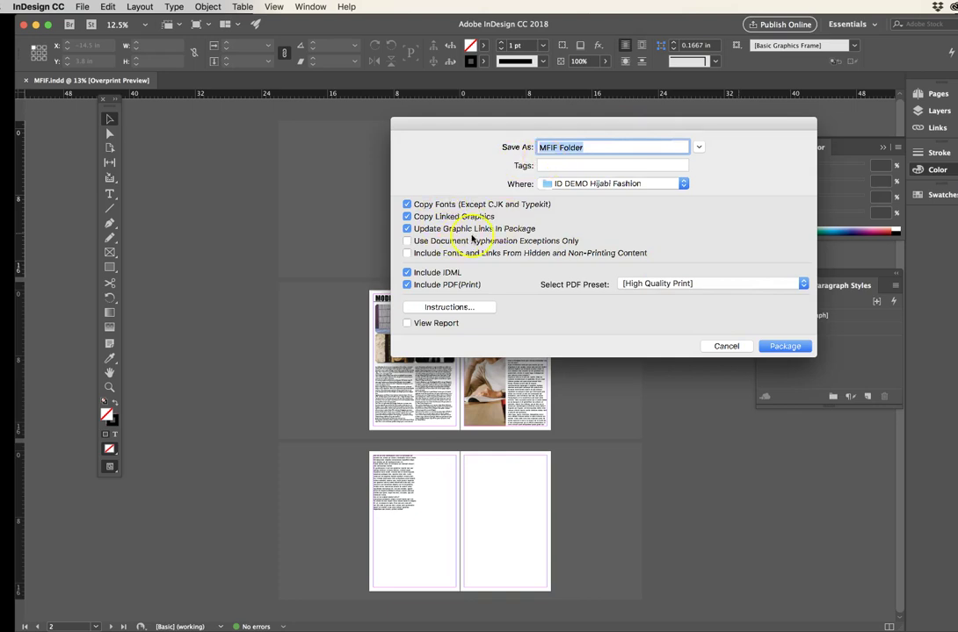
# Step: Package the publication as MFIF01 Folder in ID DEMO Hijabi Fashion, including fonts, linked graphics, IDML and a High Quality Print PDF
pyautogui.press('Return')
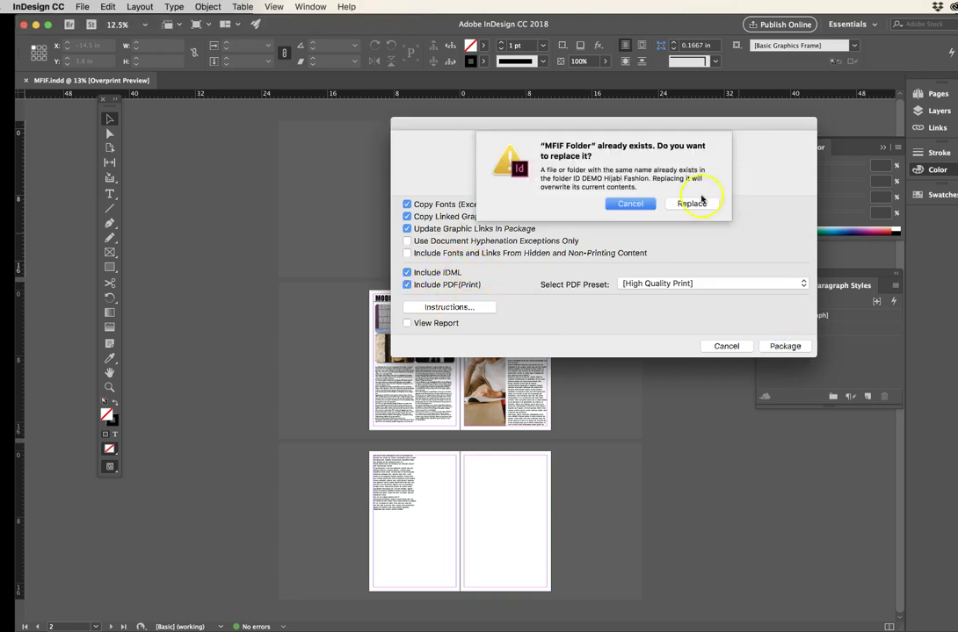
pyautogui.click(679, 209)
pyautogui.click(609, 349)
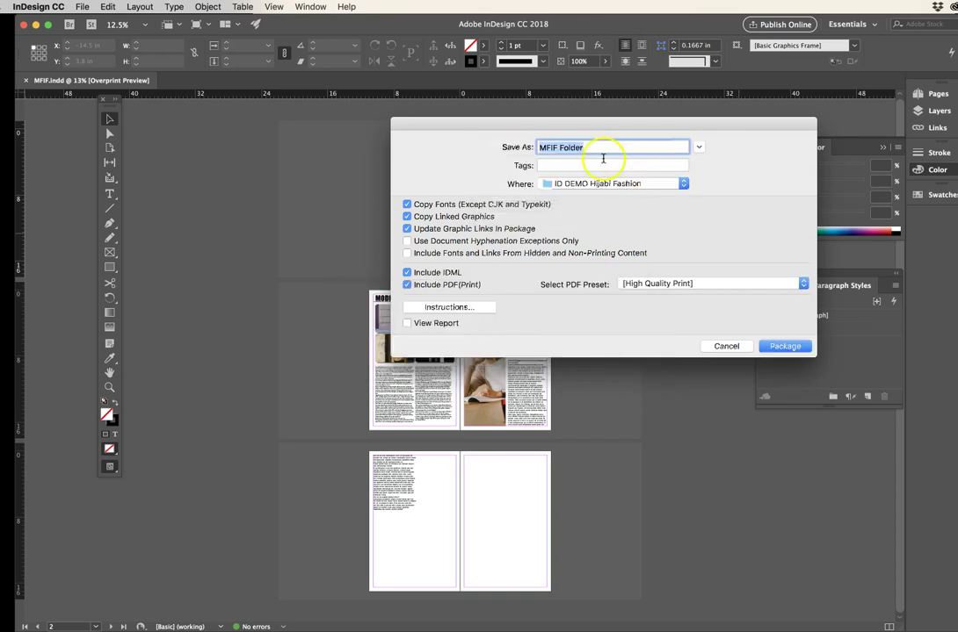
pyautogui.click(559, 147)
pyautogui.click(786, 346)
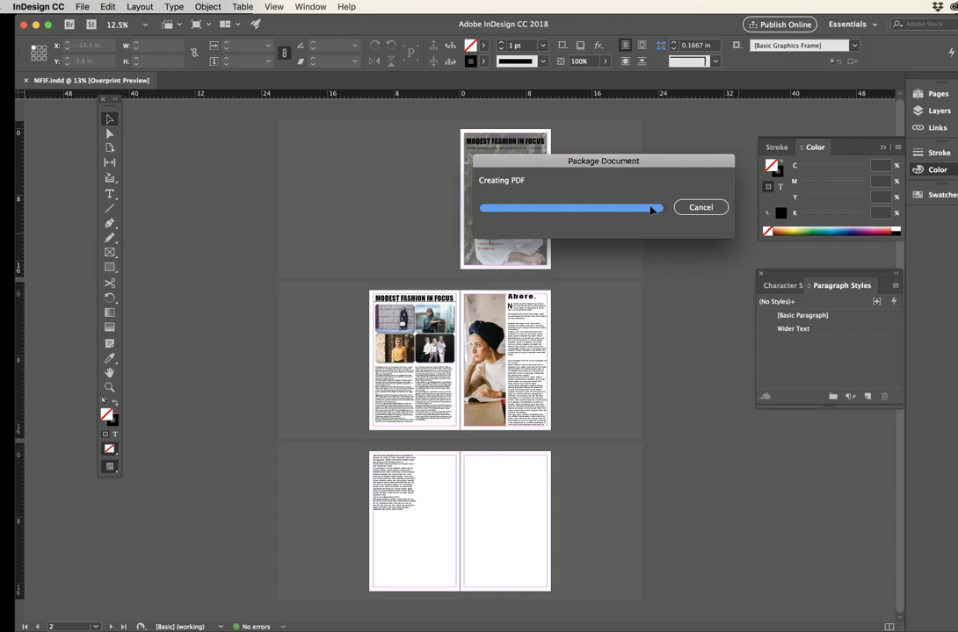
pyautogui.click(68, 110)
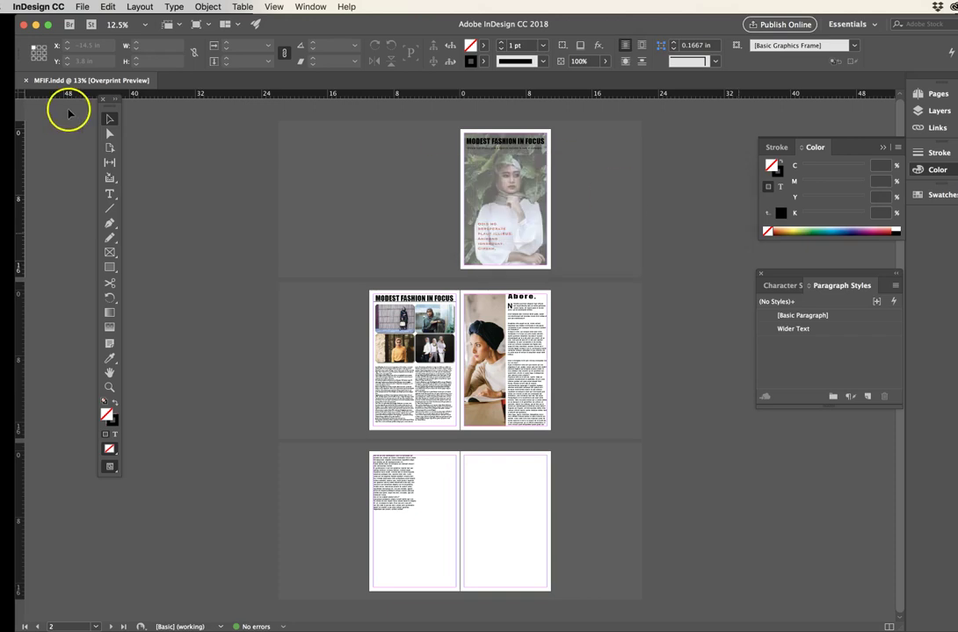
# Step: Browse the files available to open and examine the Document fonts folder inside MFIF01 Folder
pyautogui.click(82, 7)
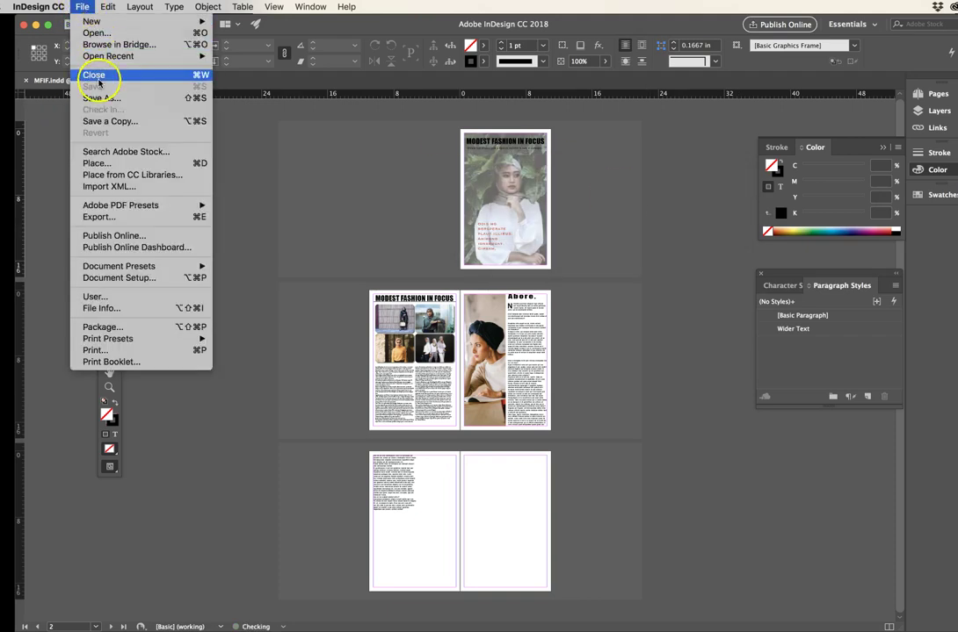
pyautogui.click(97, 33)
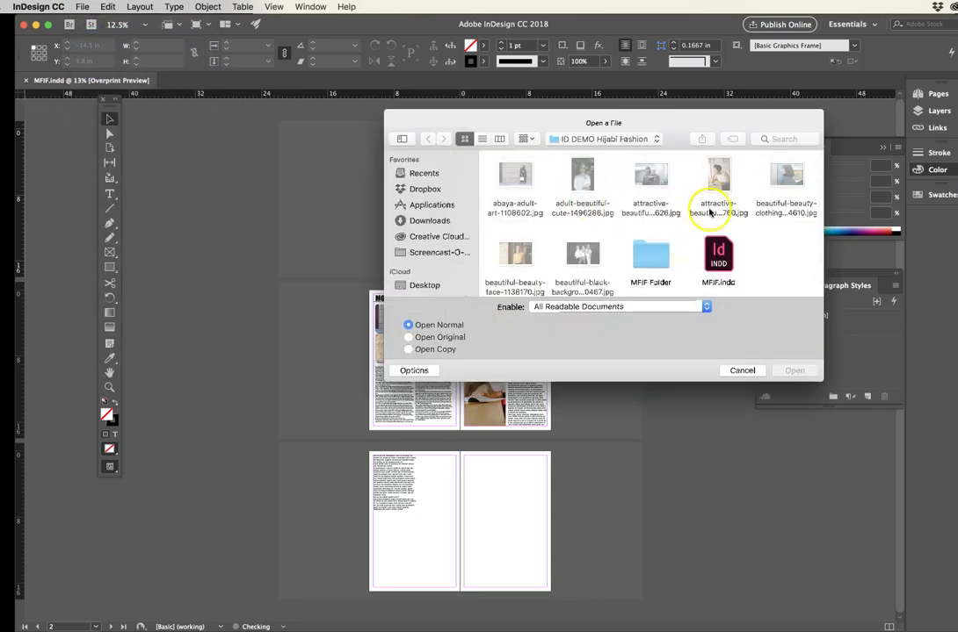
pyautogui.click(718, 255)
pyautogui.scroll(-2, 720, 202)
pyautogui.doubleClick(507, 213)
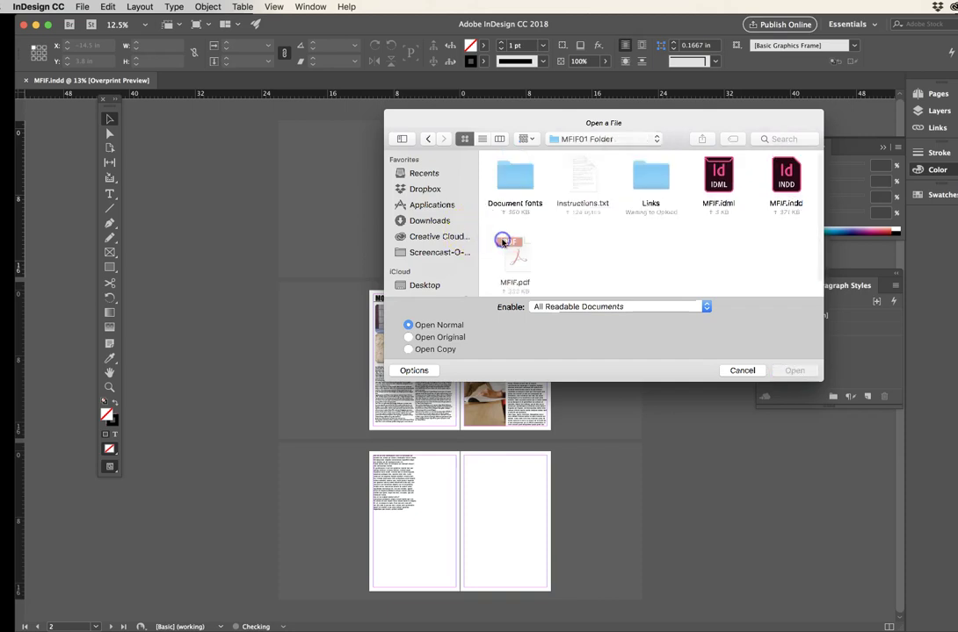
pyautogui.click(515, 177)
pyautogui.doubleClick(515, 177)
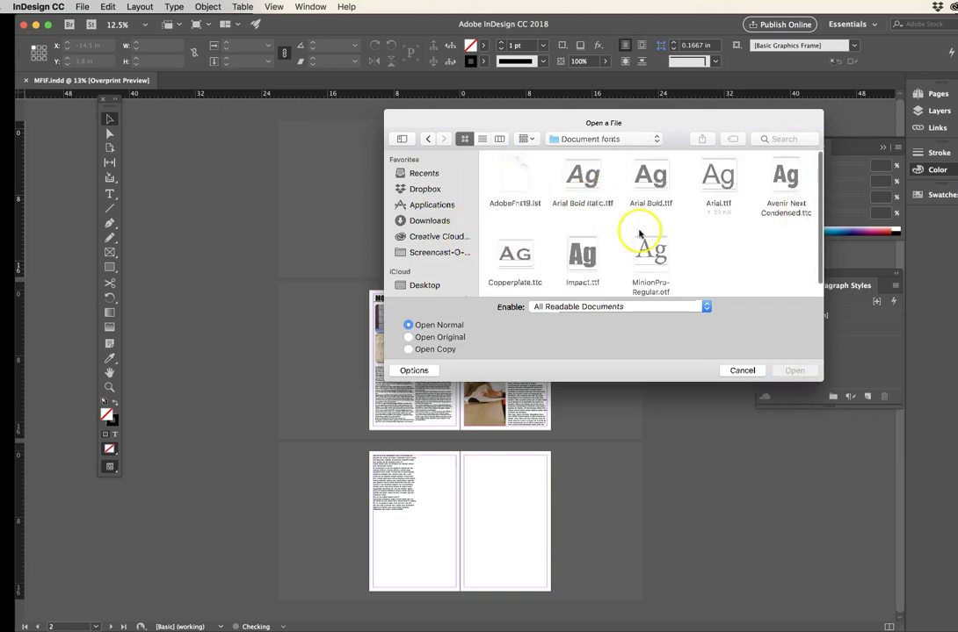
# Step: Examine the packaged Links folder in MFIF01 Folder and leave the file browser without opening anything
pyautogui.click(425, 139)
pyautogui.click(650, 176)
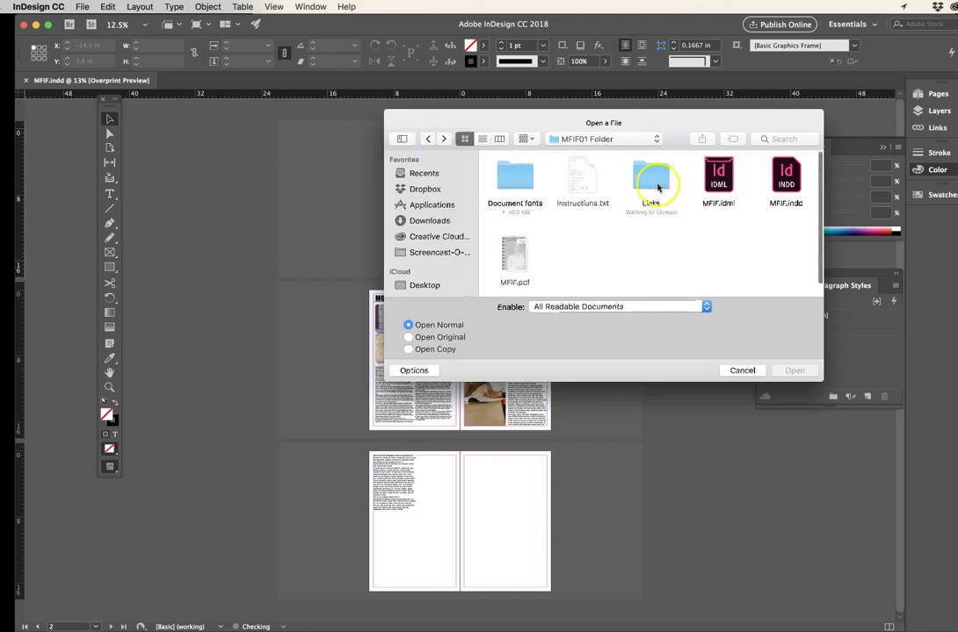
pyautogui.doubleClick(645, 180)
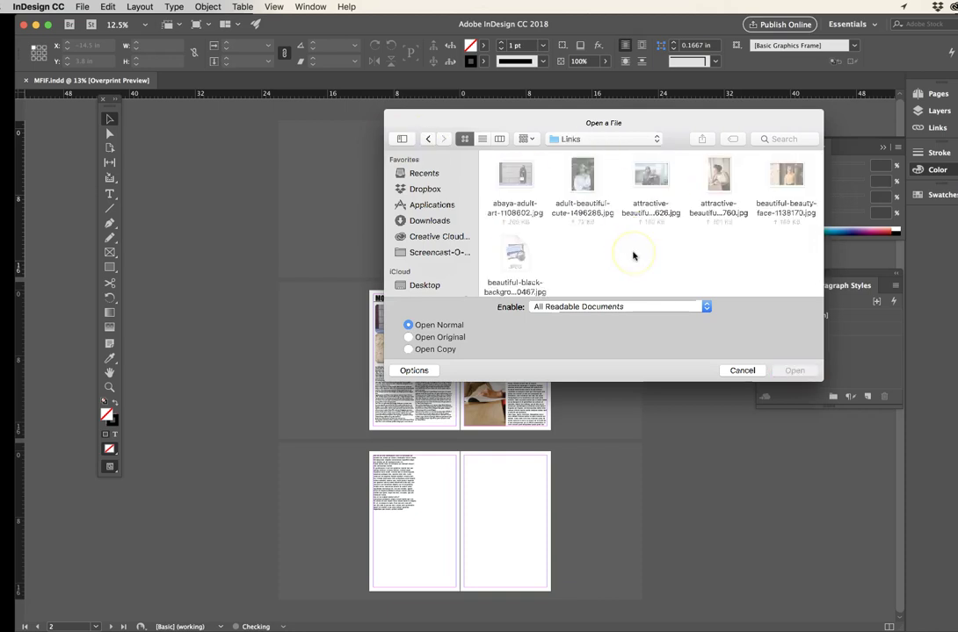
pyautogui.click(427, 139)
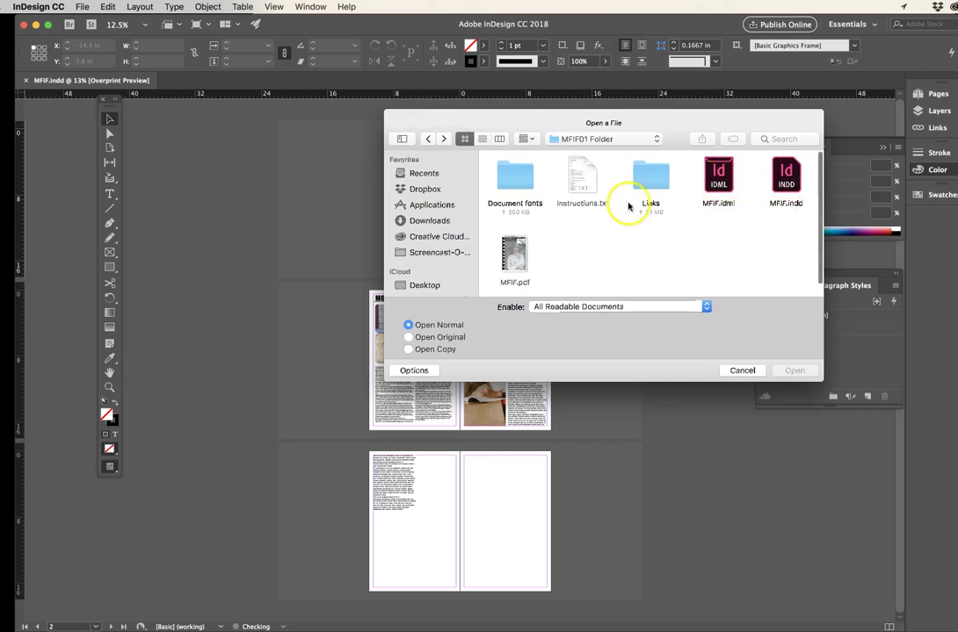
pyautogui.click(740, 370)
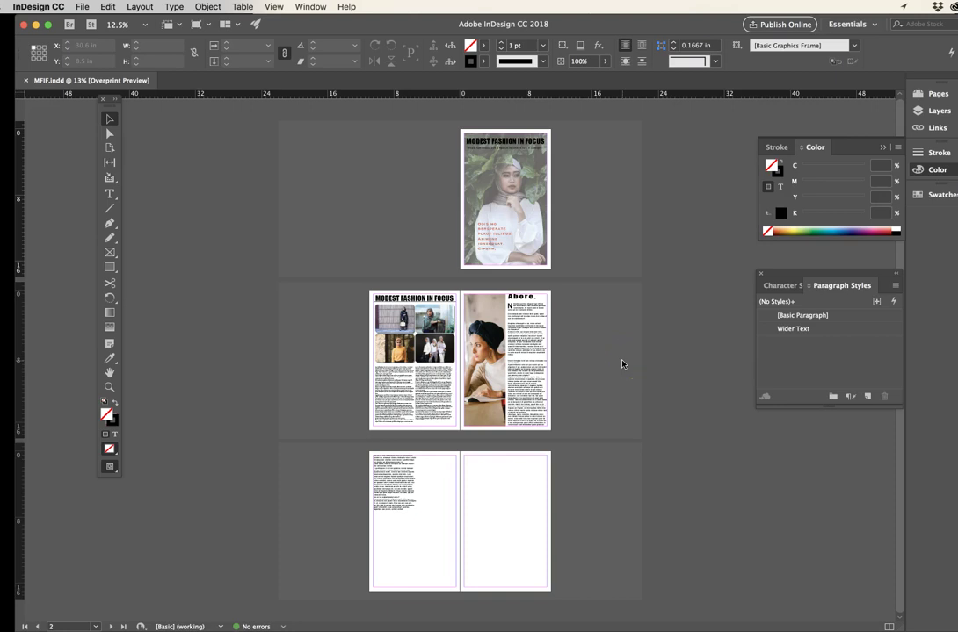